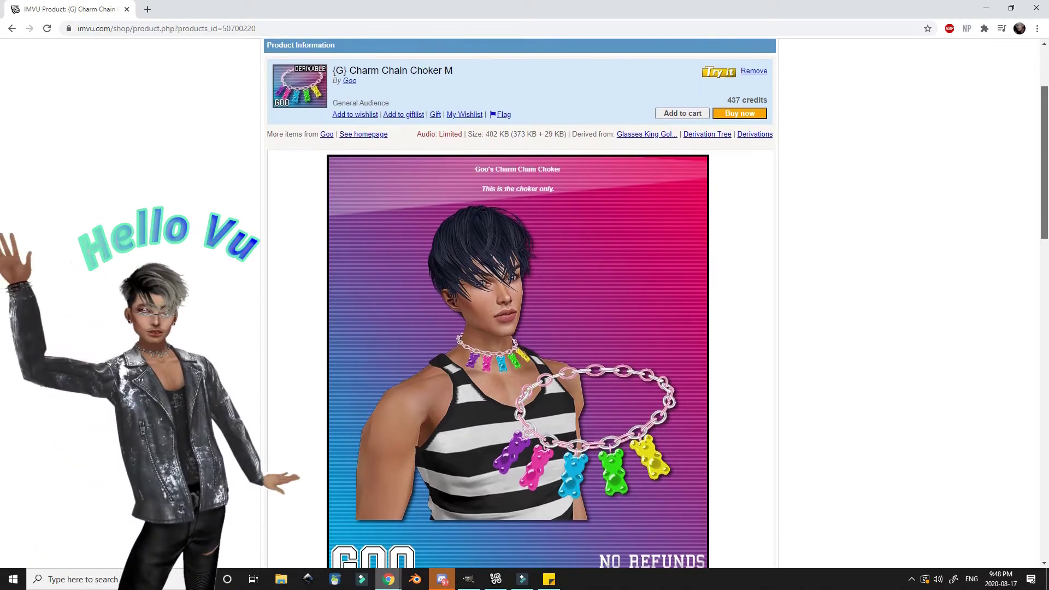
Derive a new product from the {G} Charm Chain Choker M page and view its purple and pink charm materials
scroll(518, 300, down, 5)
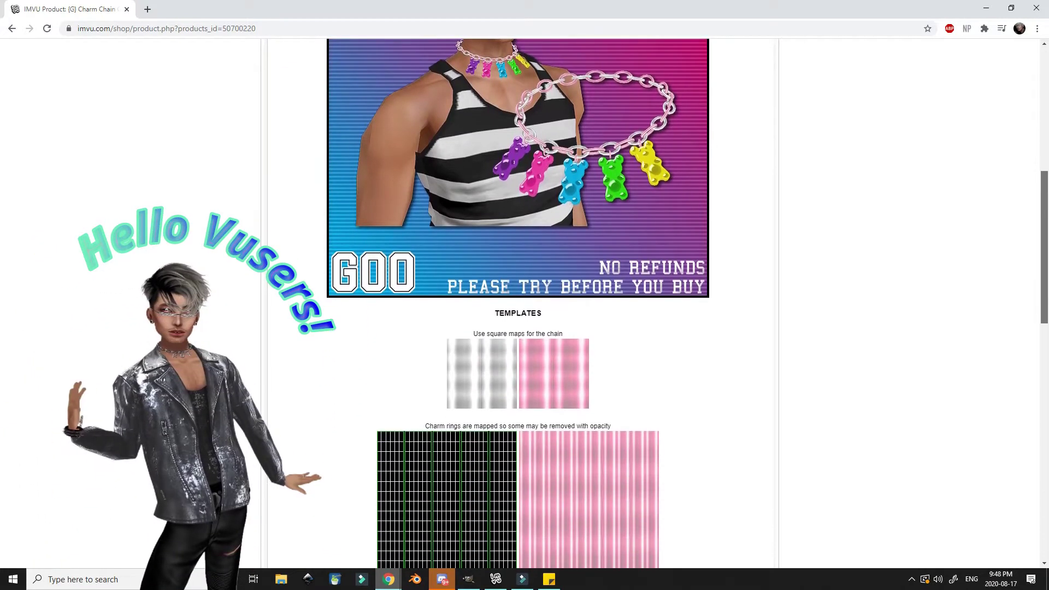
scroll(518, 301, down, 7)
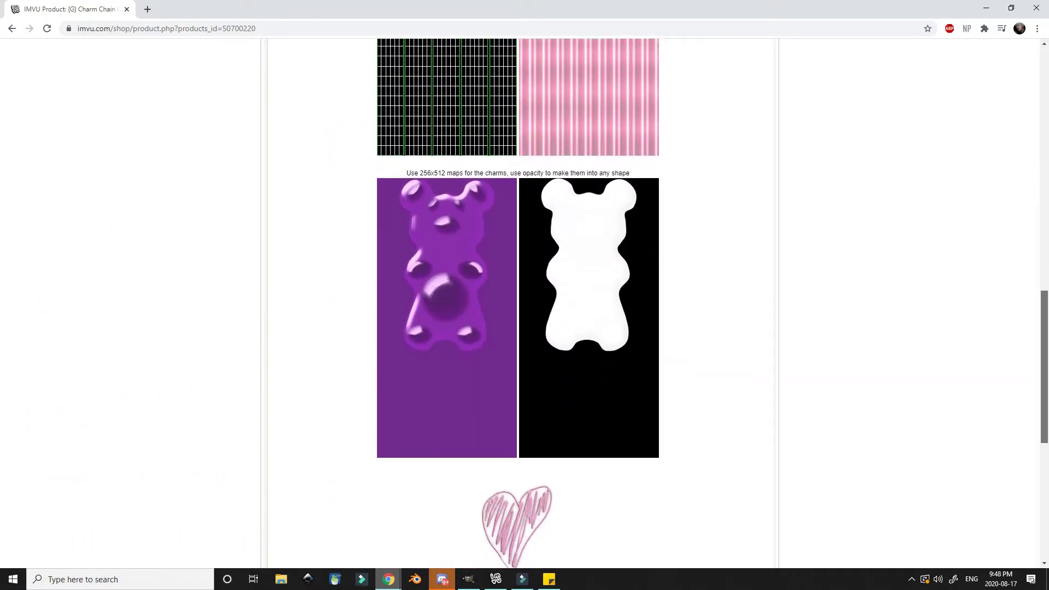
scroll(568, 516, down, 3)
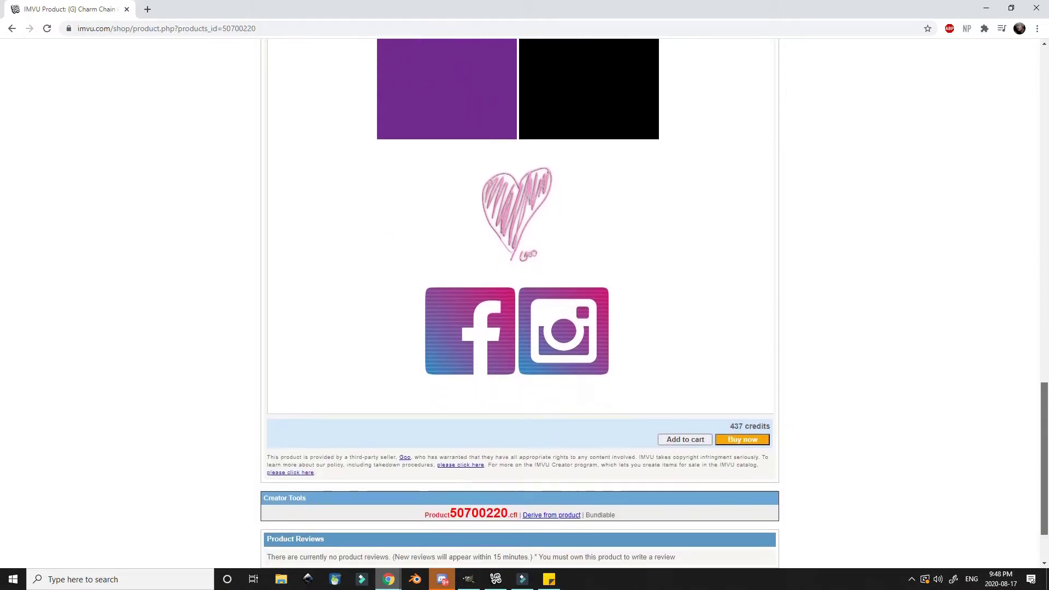
click(552, 515)
click(574, 119)
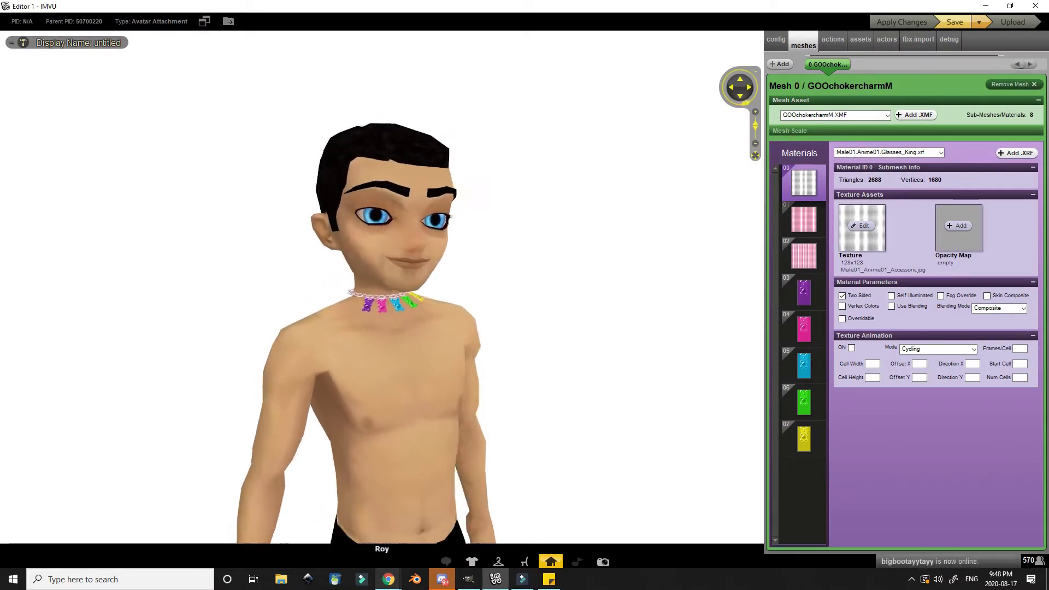
click(803, 292)
click(803, 328)
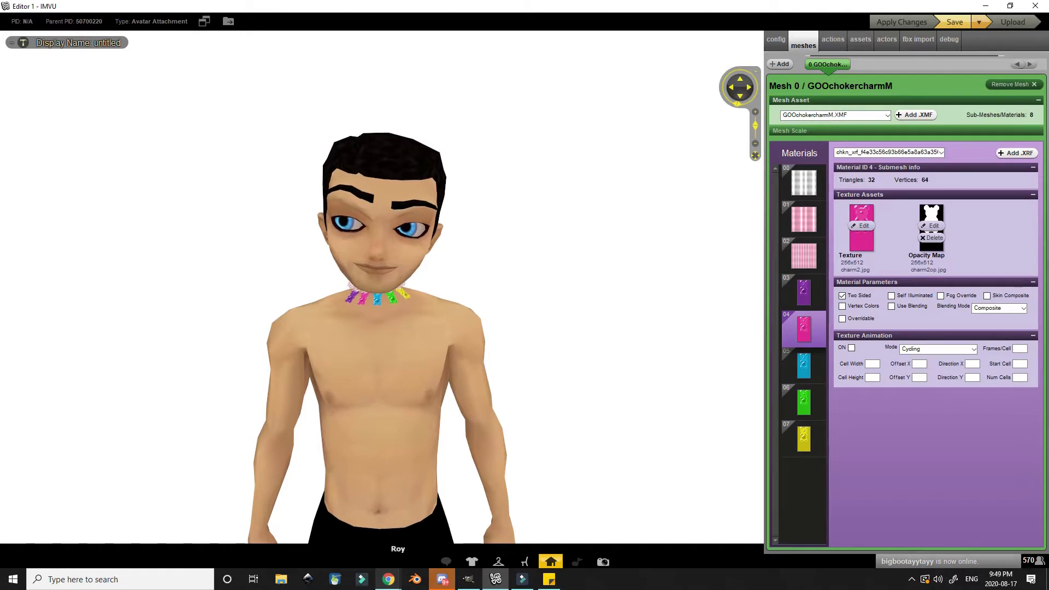
Dress the avatar in the second saved outfit and remove its spiked choker
click(498, 562)
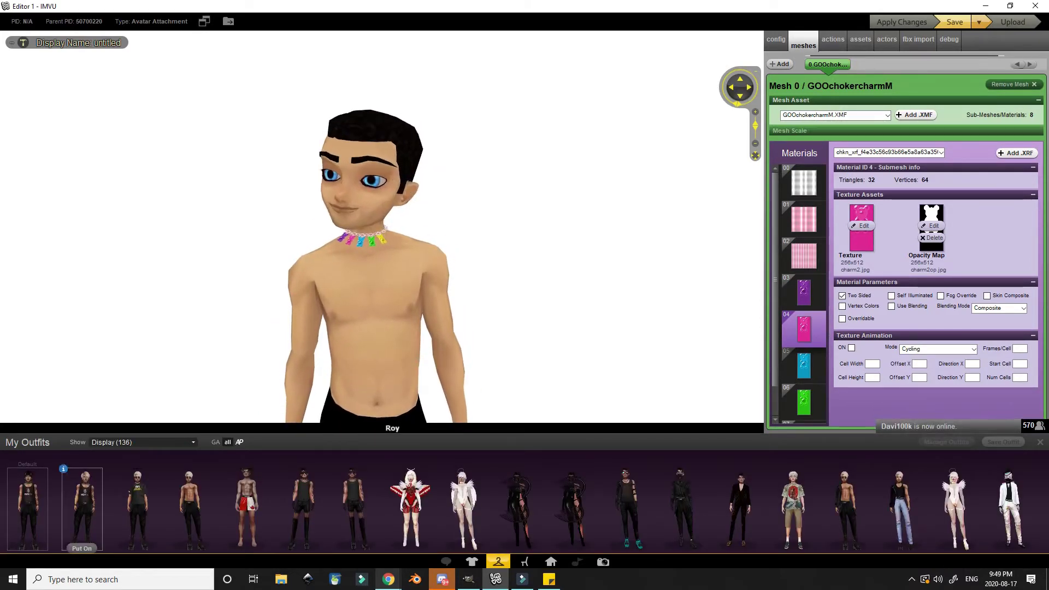
click(82, 509)
click(472, 562)
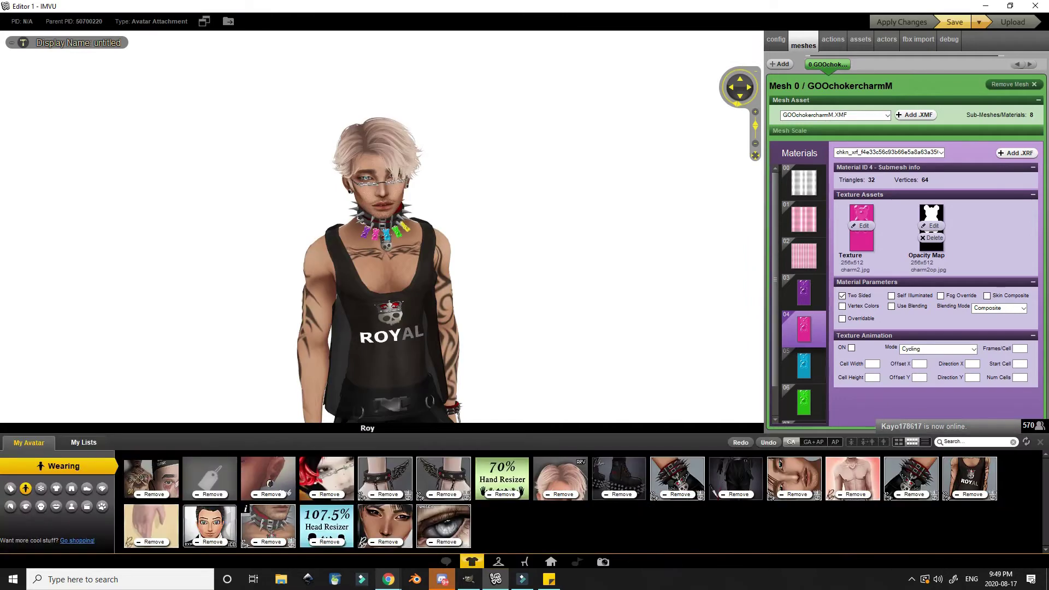
click(268, 532)
Search the rooms for "col" and load the room with the C0 to C9 color choices
click(551, 562)
click(973, 442)
text(col)
click(188, 495)
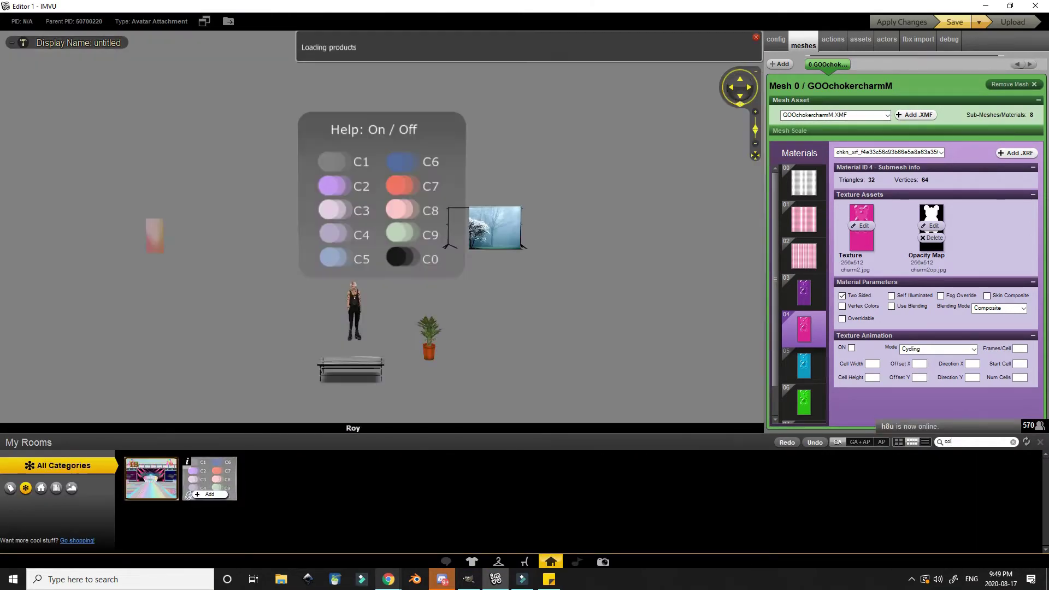
click(1040, 442)
Rotate the avatar to face straight forward against the backdrop and show the choker up close
click(282, 243)
scroll(377, 262, up, 5)
click(23, 43)
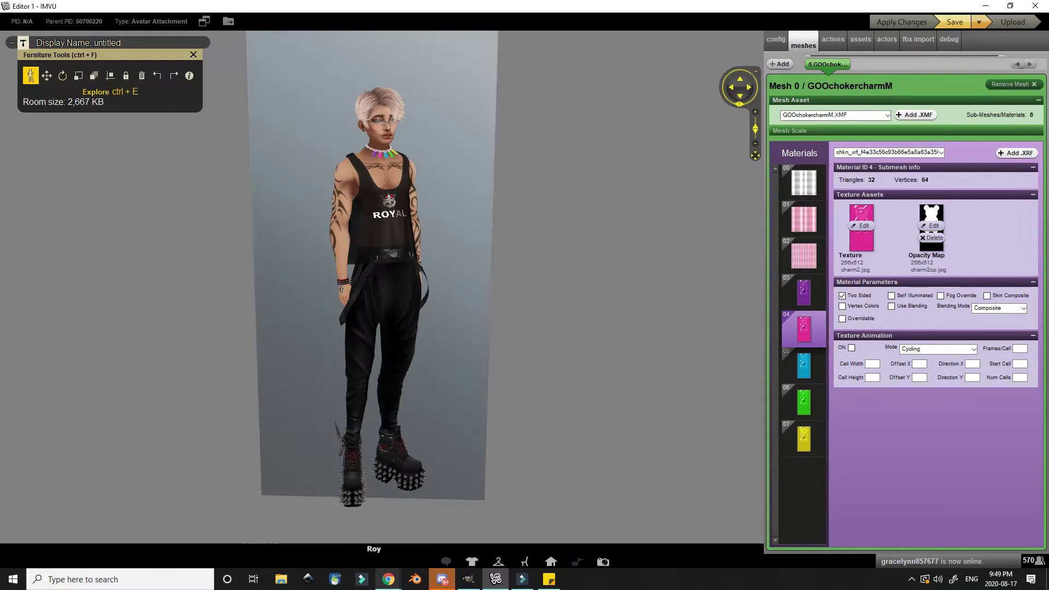
click(62, 75)
drag(377, 473, 379, 471)
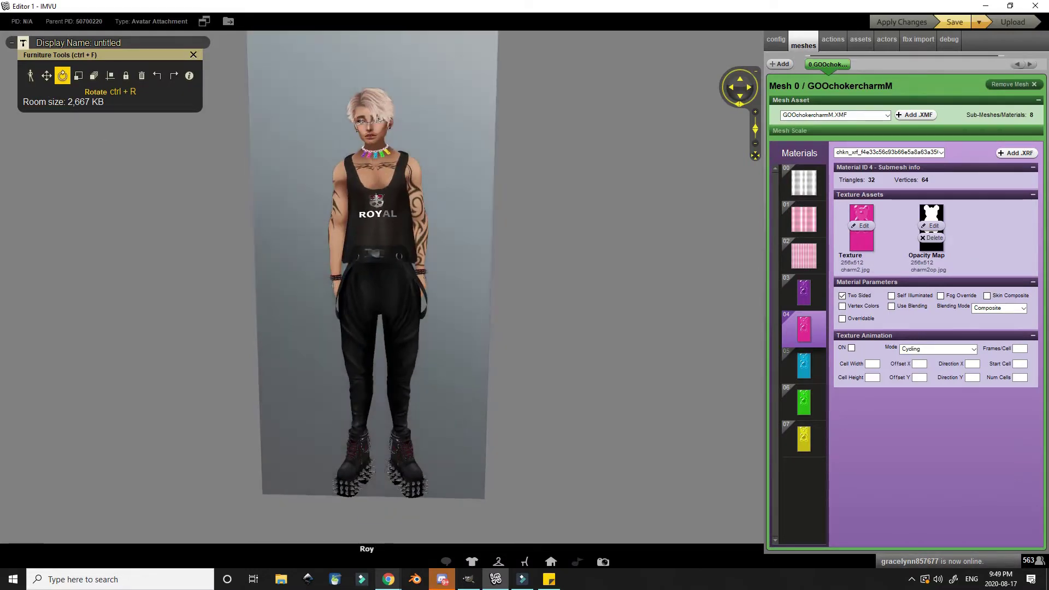
click(193, 55)
scroll(377, 164, up, 8)
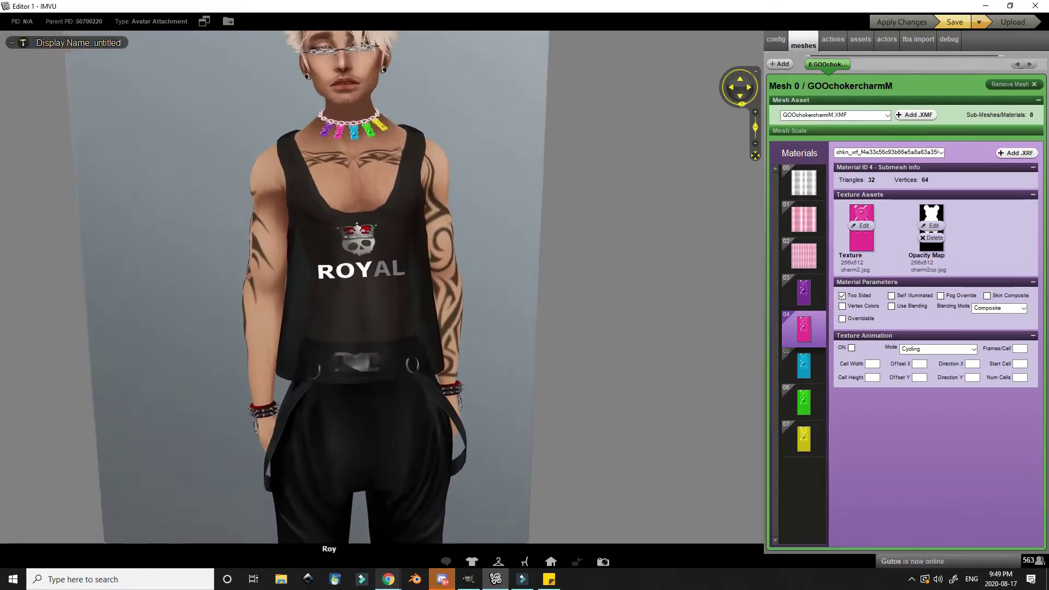
drag(306, 207, 377, 317)
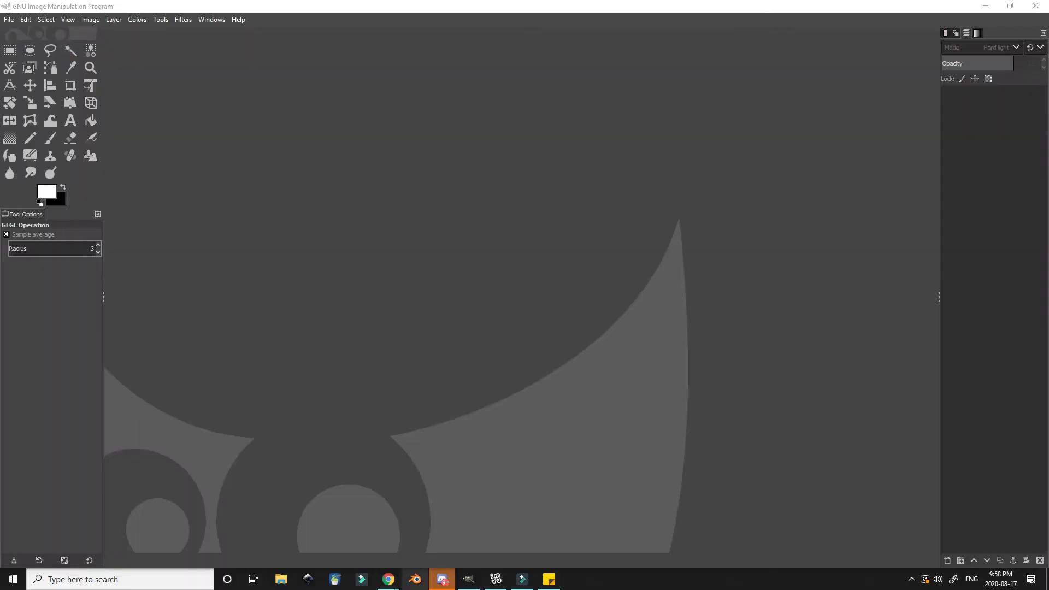
Switch to GIMP and create a new 1024 × 1024 px image
click(9, 20)
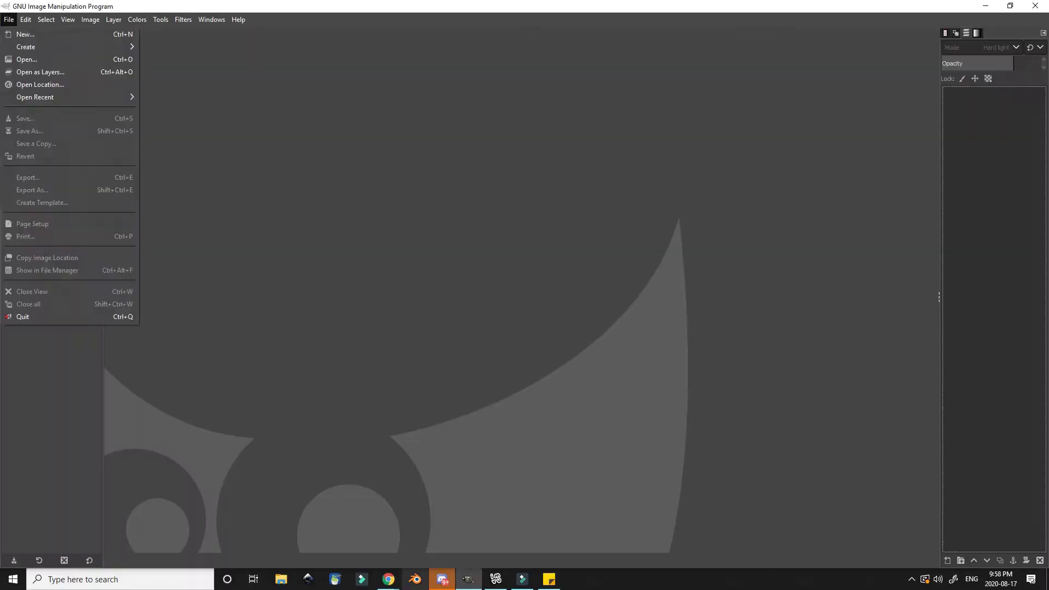
click(23, 35)
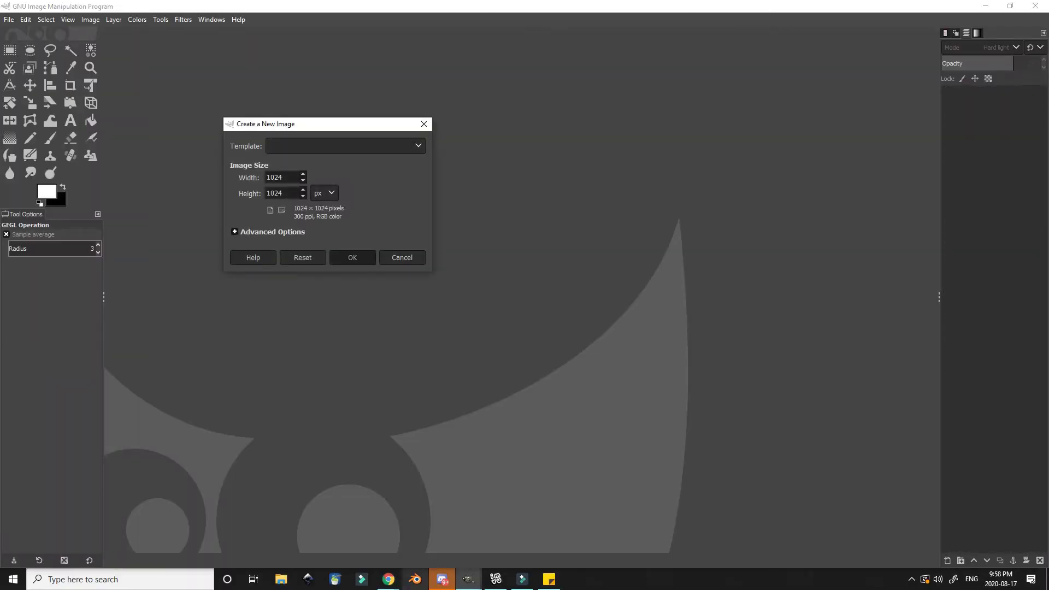
key(Return)
Choose the Text tool and set the foreground color to the medium grey 6c6c6c
click(70, 120)
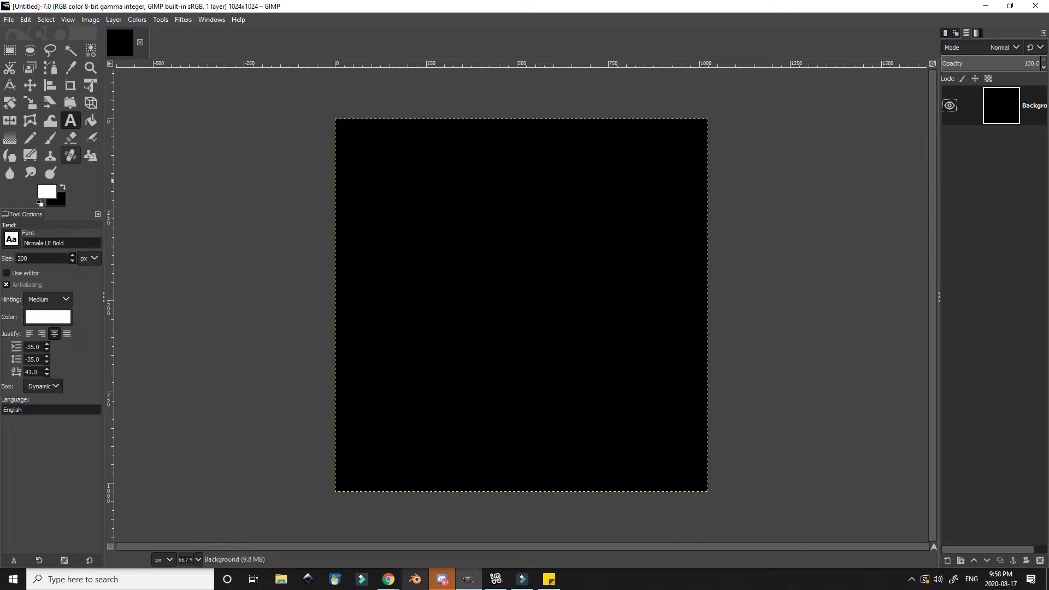
click(47, 191)
drag(216, 194, 215, 189)
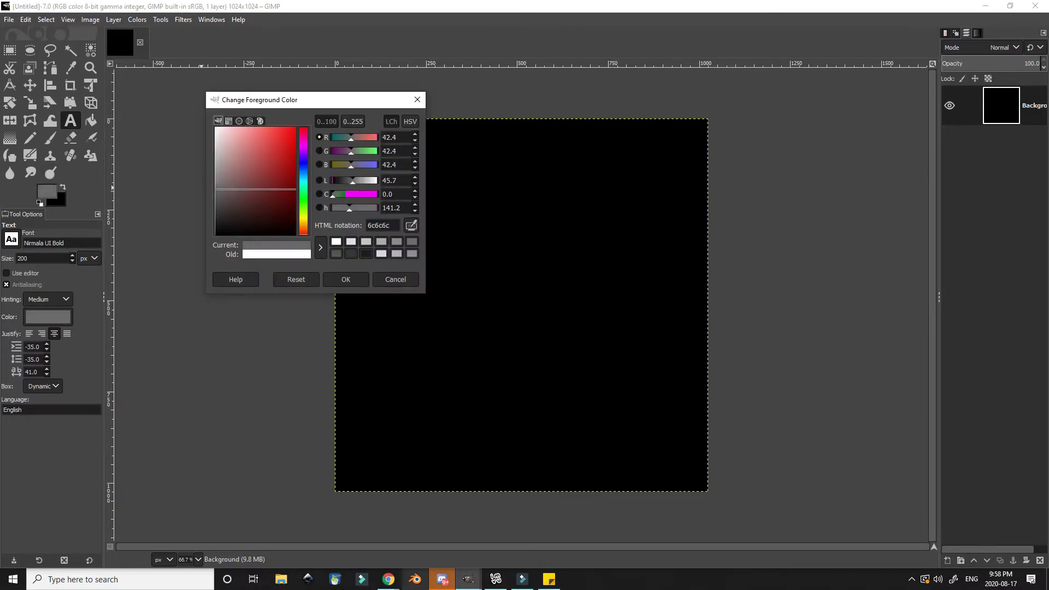
key(Return)
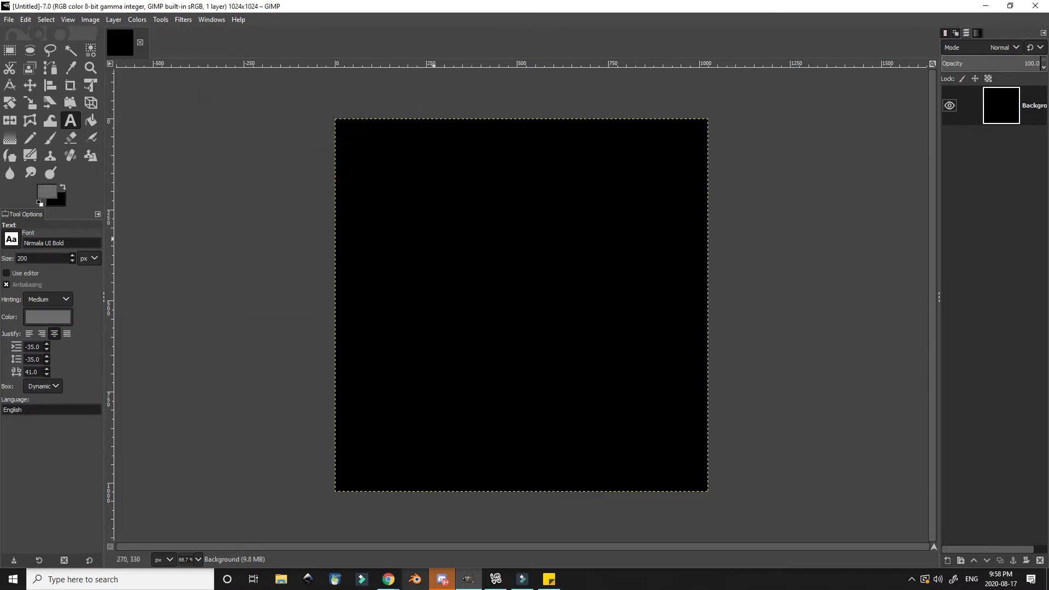
Draw a text box about 530 px high across most of the canvas width and enter ROYAL
drag(373, 188, 689, 381)
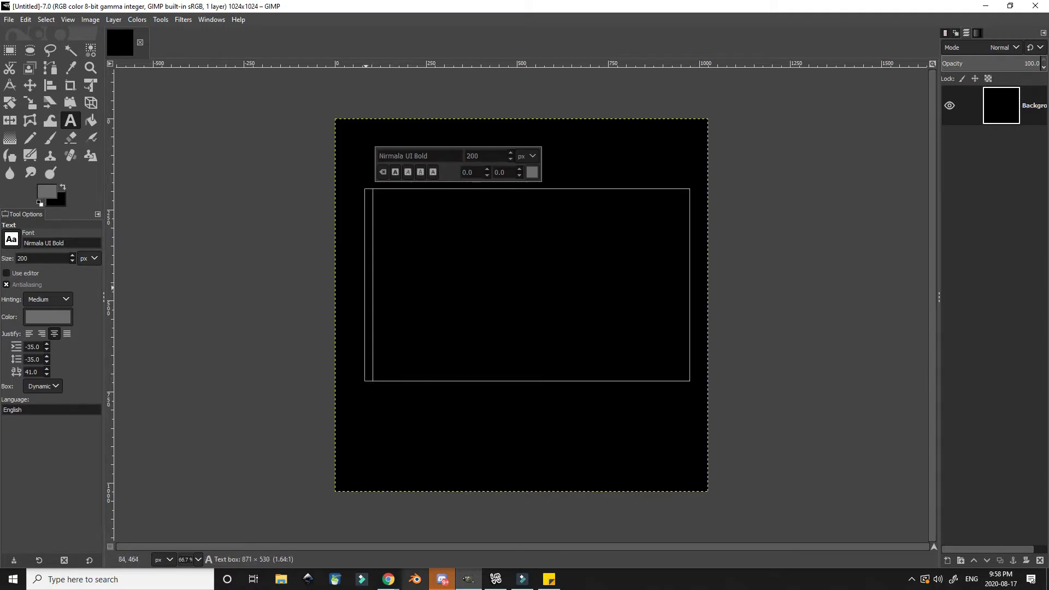
drag(365, 292, 349, 290)
text(ROYAL)
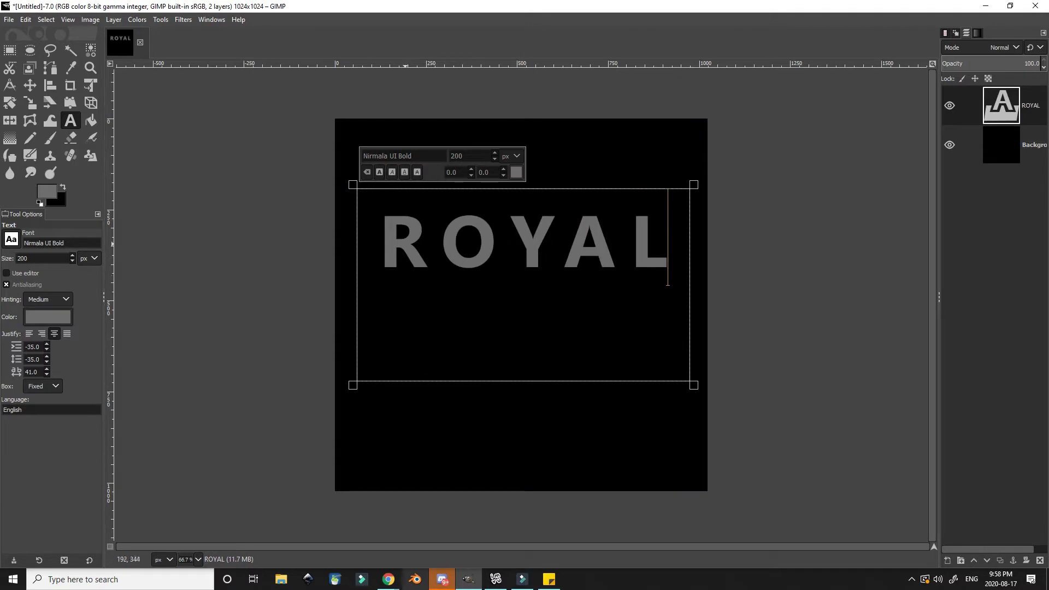
Set the line spacing of the whole ROYAL text to -33 and its letter spacing to 50
key(ctrl+a)
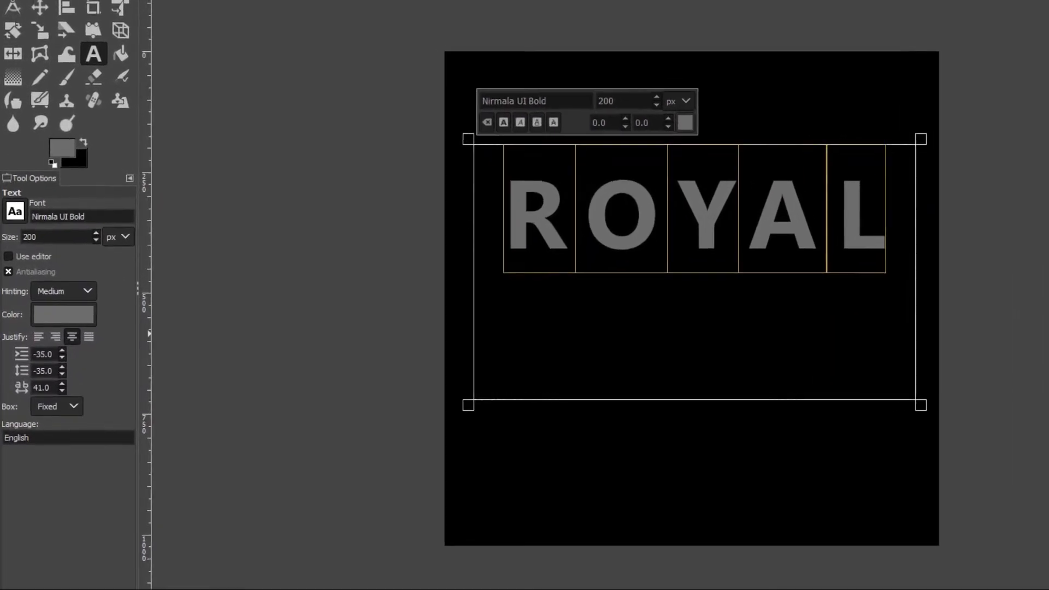
click(62, 368)
click(61, 367)
click(62, 384)
click(62, 384)
click(62, 384)
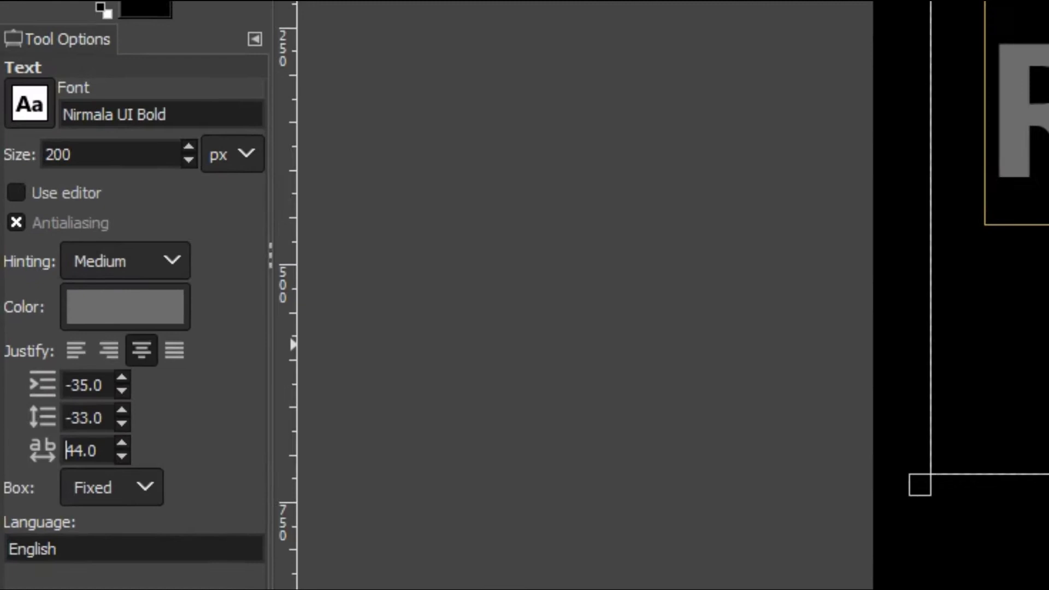
scroll(82, 450, up, 6)
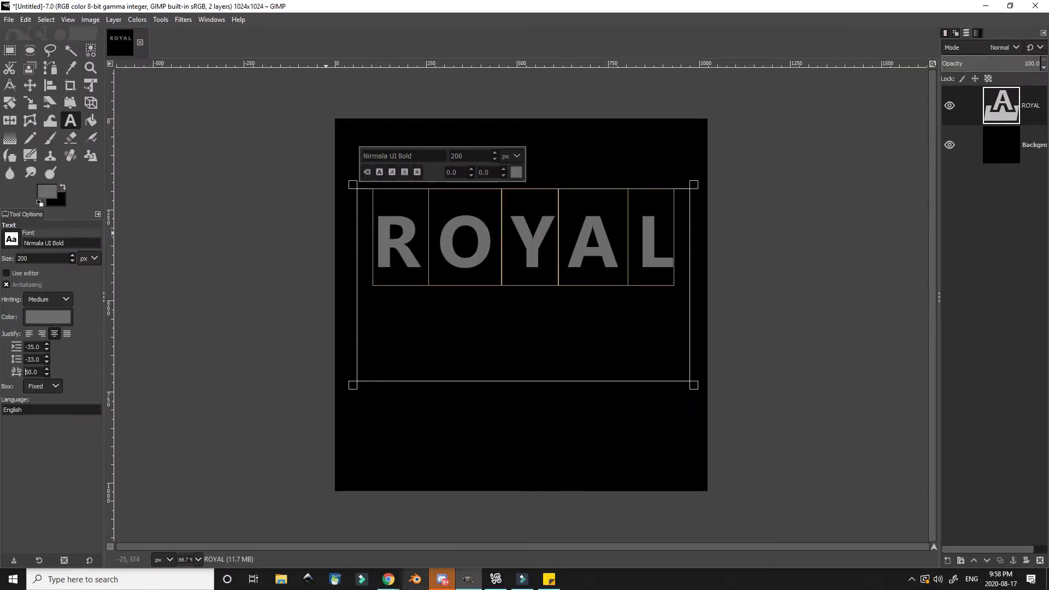
Finish the text editing and expand the ROYAL layer to the image size
click(742, 202)
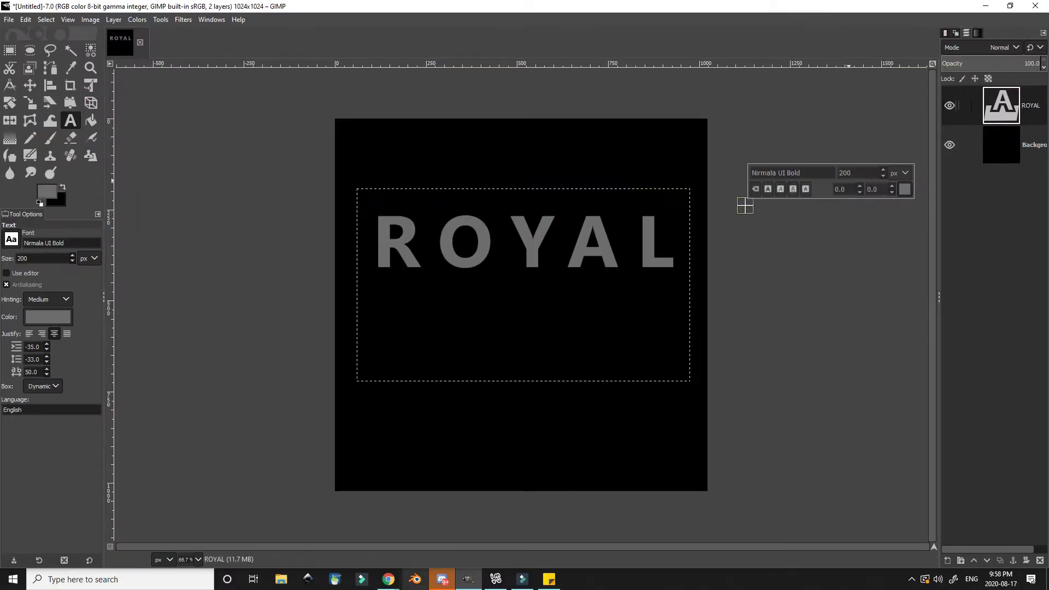
right_click(973, 112)
click(969, 360)
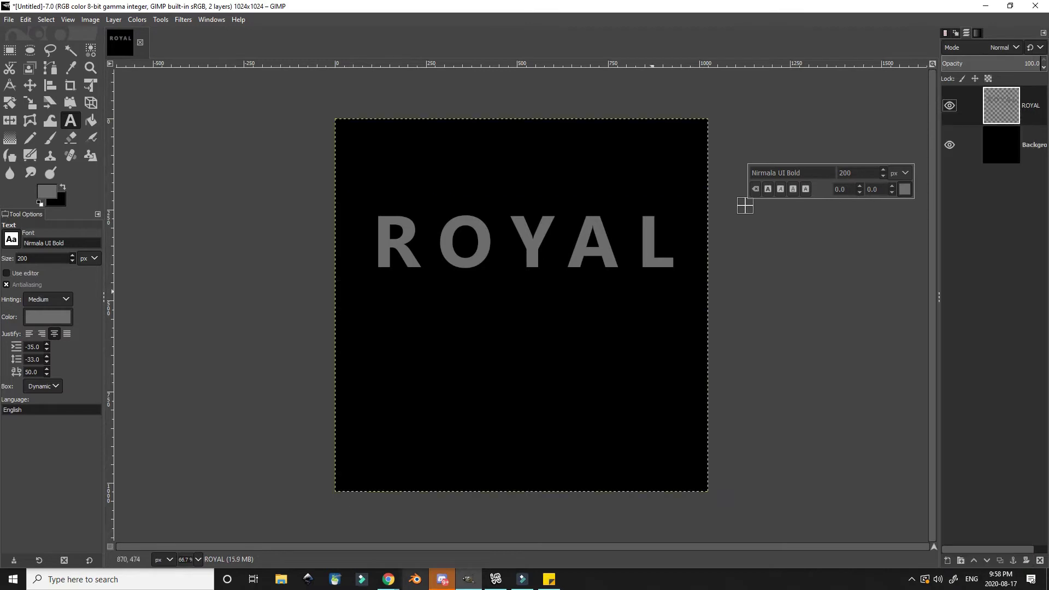
Select the grey letters by color and duplicate the ROYAL layer
key(shift+o)
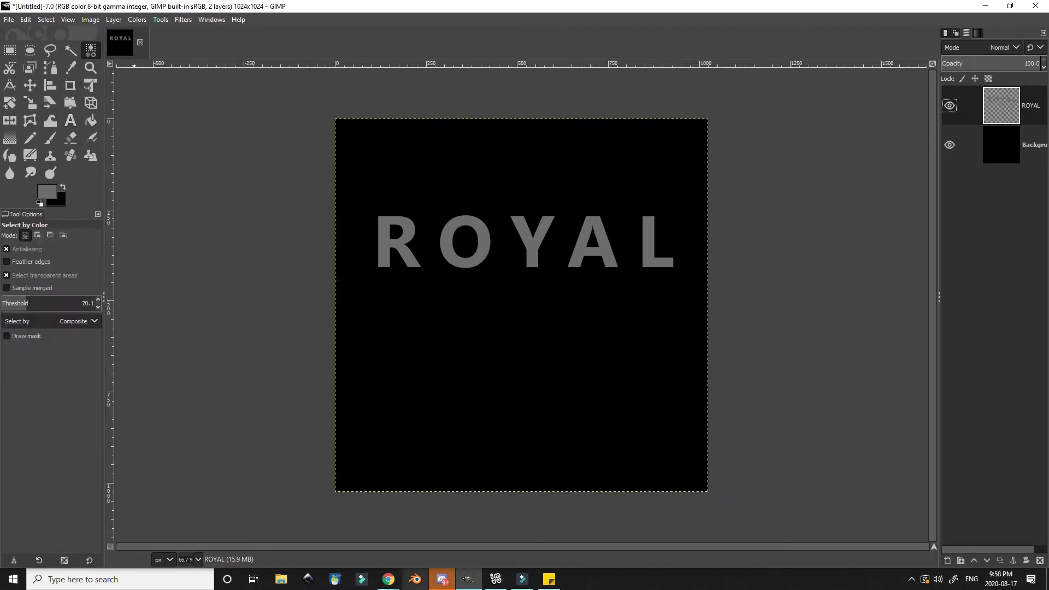
click(378, 244)
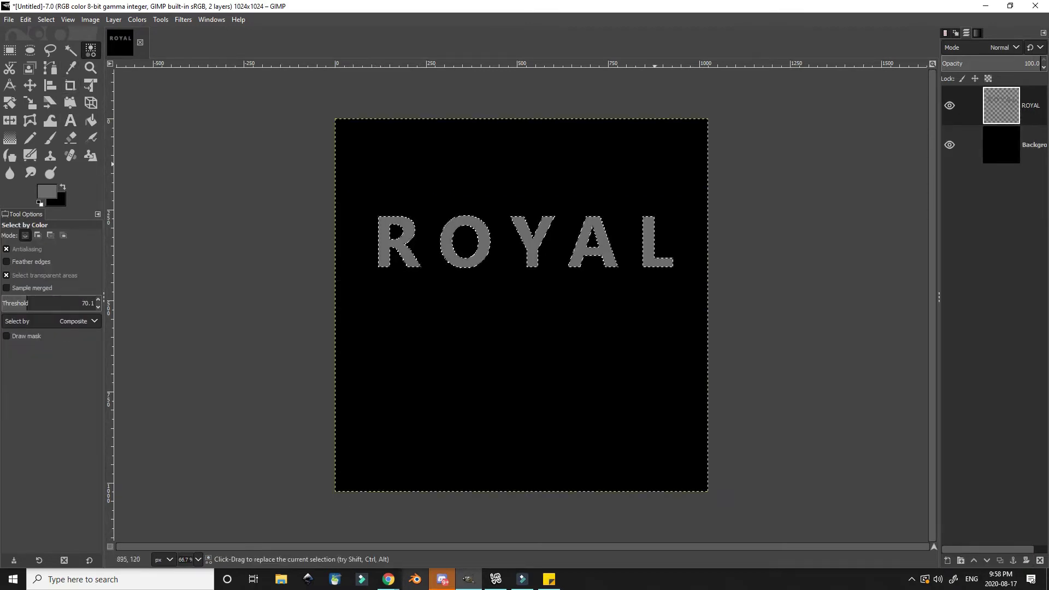
click(114, 20)
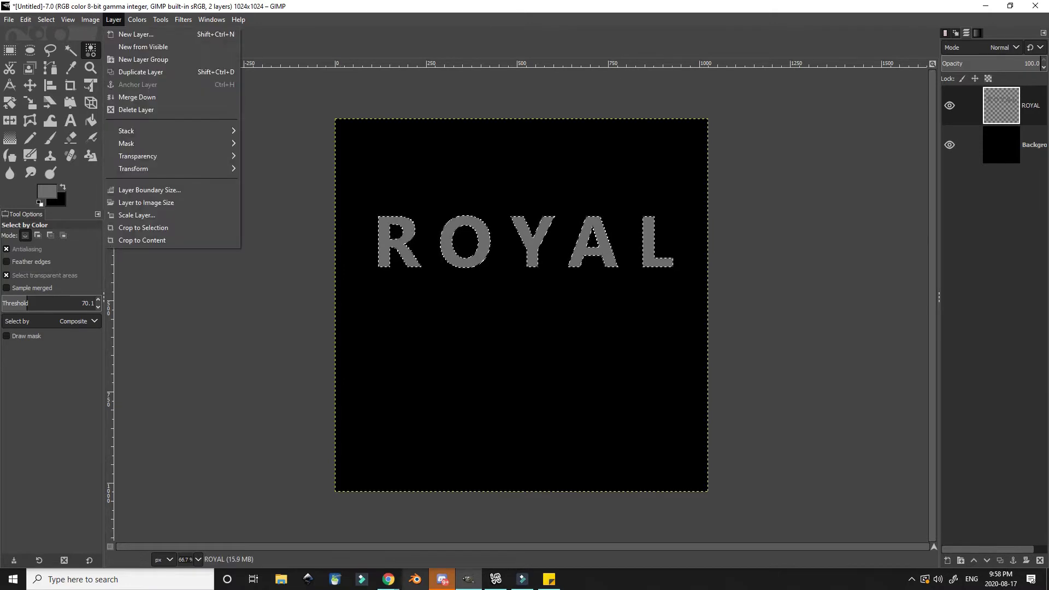
key(Down)
key(Escape)
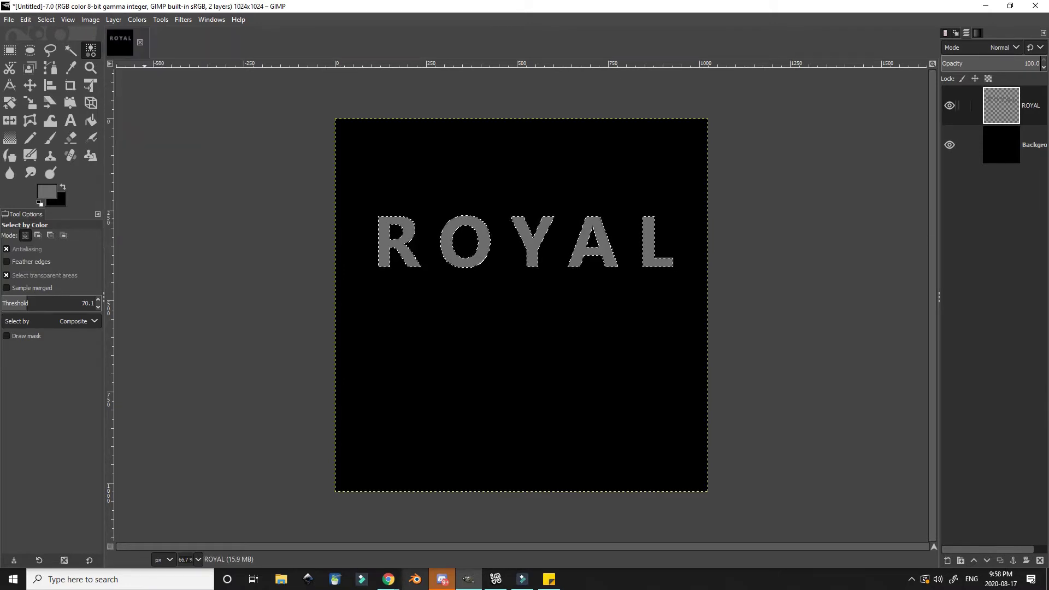
key(ctrl+shift+d)
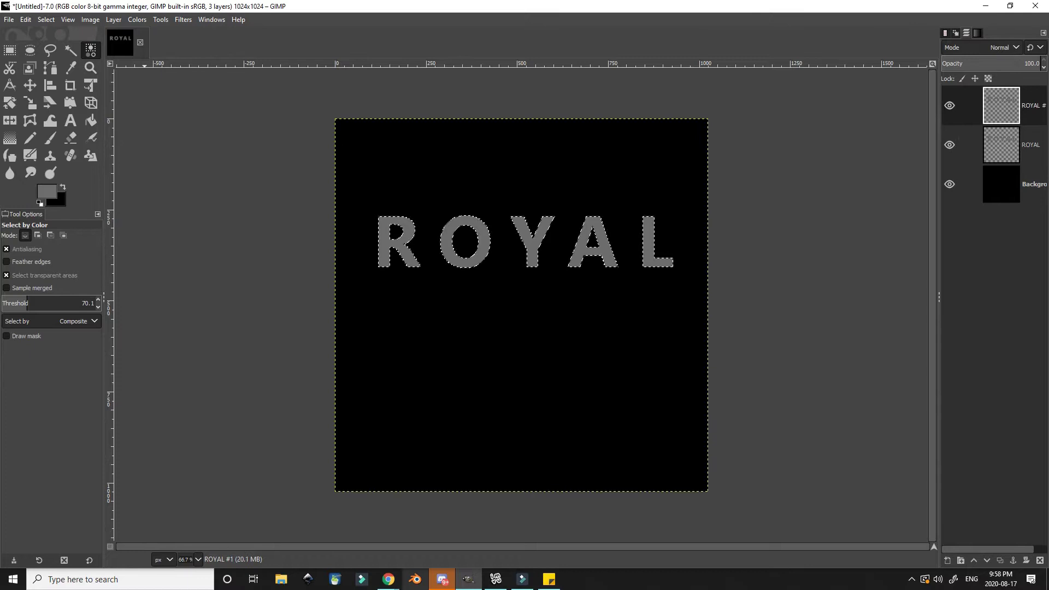
Clear the selection and apply an Add Bevel filter with thickness 7 to the duplicated ROYAL layer
click(46, 20)
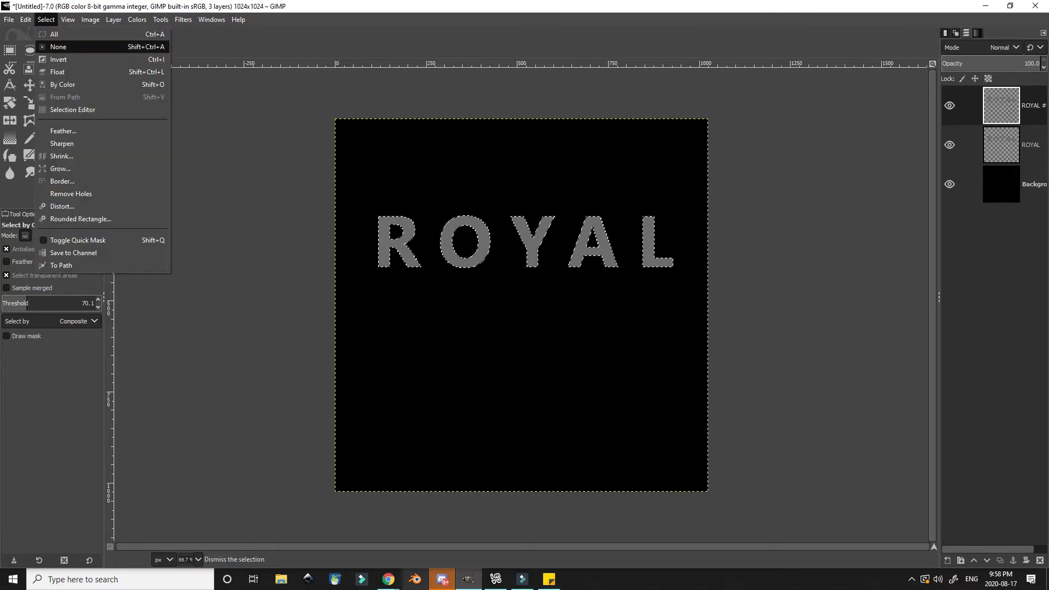
click(65, 47)
click(183, 20)
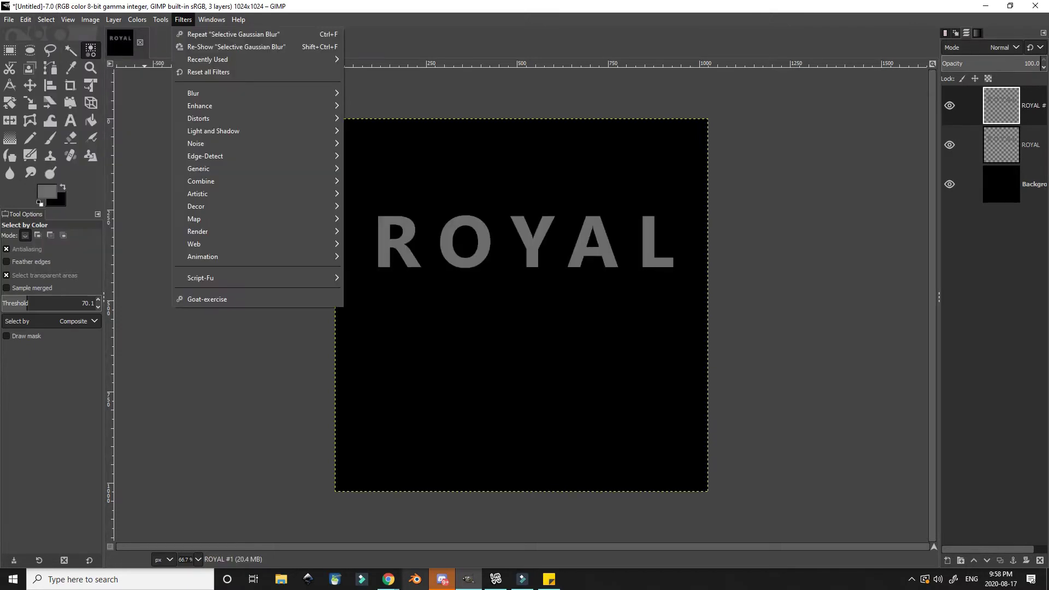
key(Down)
key(Down)
key(Down)
key(Down)
key(Down)
key(Down)
key(Down)
key(Down)
key(Down)
key(Down)
key(Down)
key(Down)
key(Down)
key(Down)
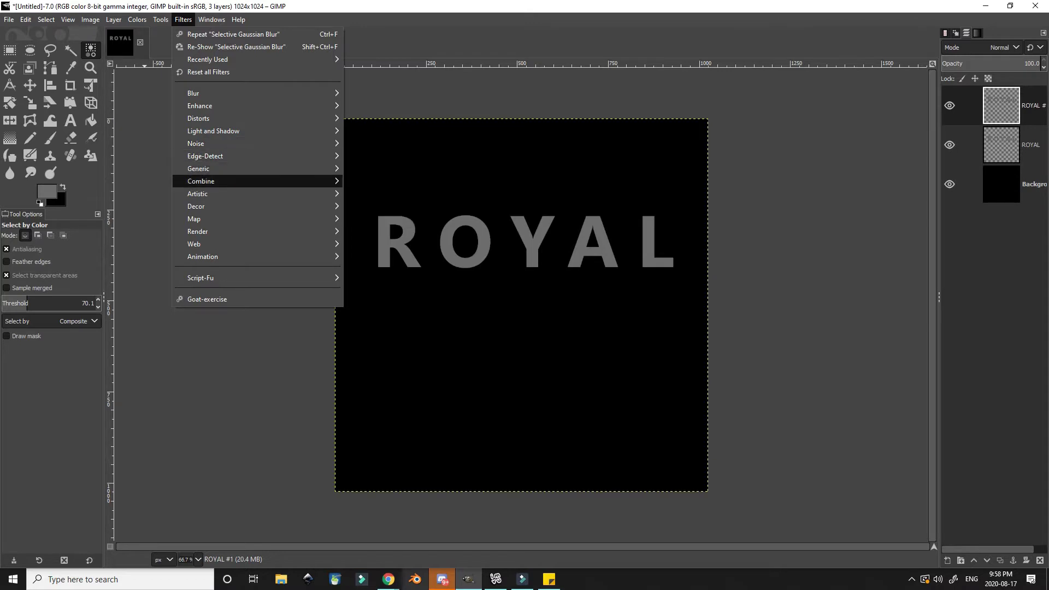
key(Right)
key(Return)
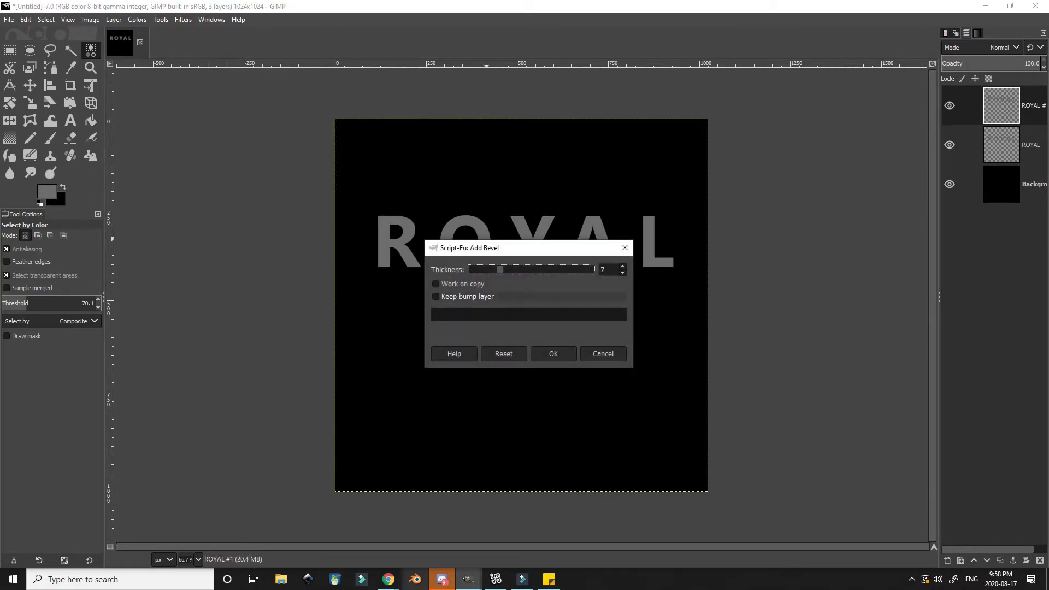
key(Return)
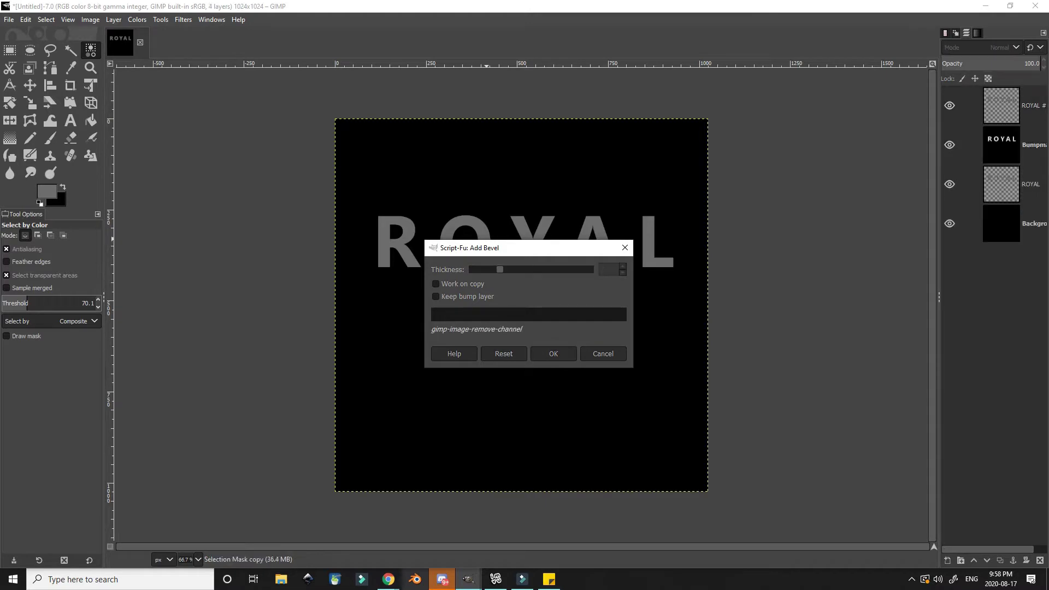
key(1)
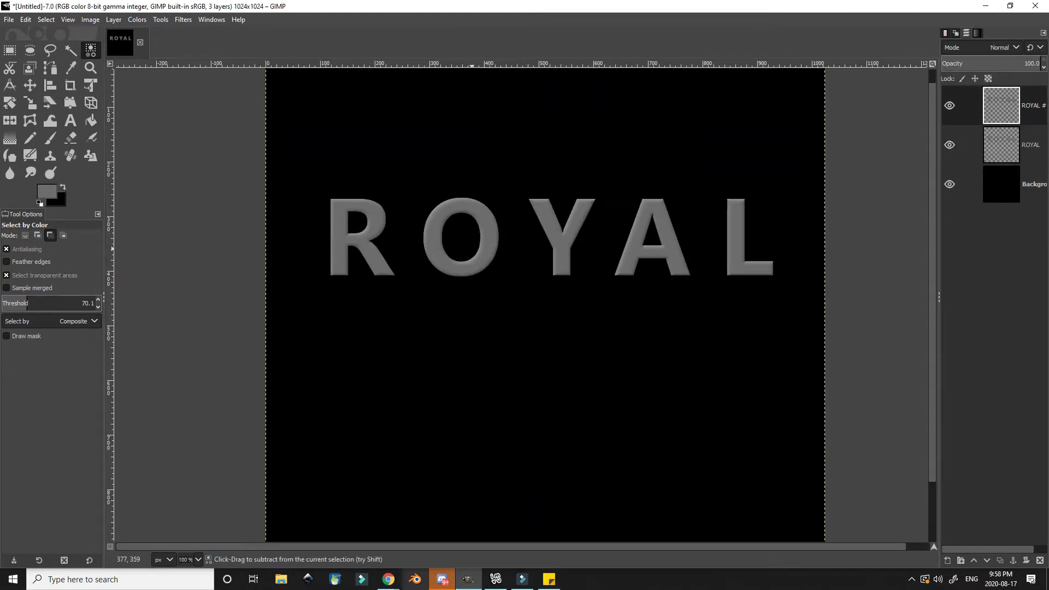
Select the letters of the original ROYAL layer by color and add a new transparent layer above it
click(1010, 145)
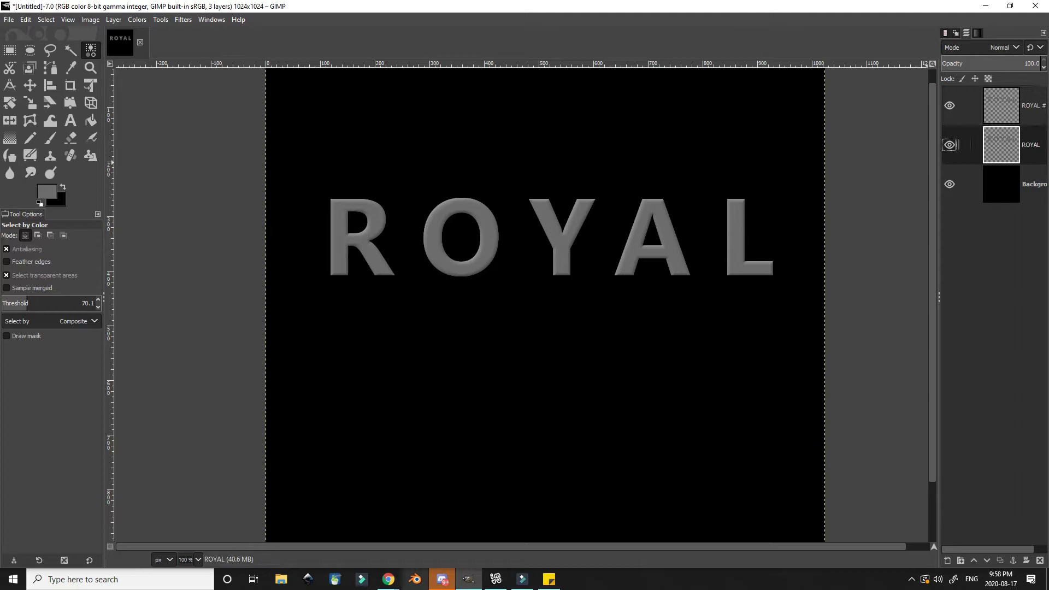
click(496, 256)
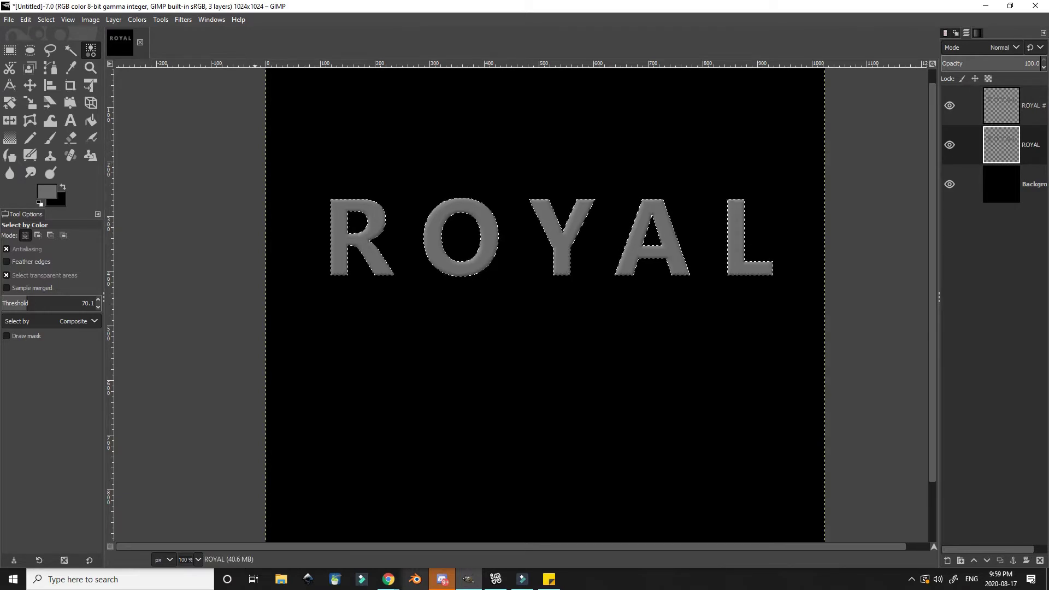
click(113, 19)
click(131, 31)
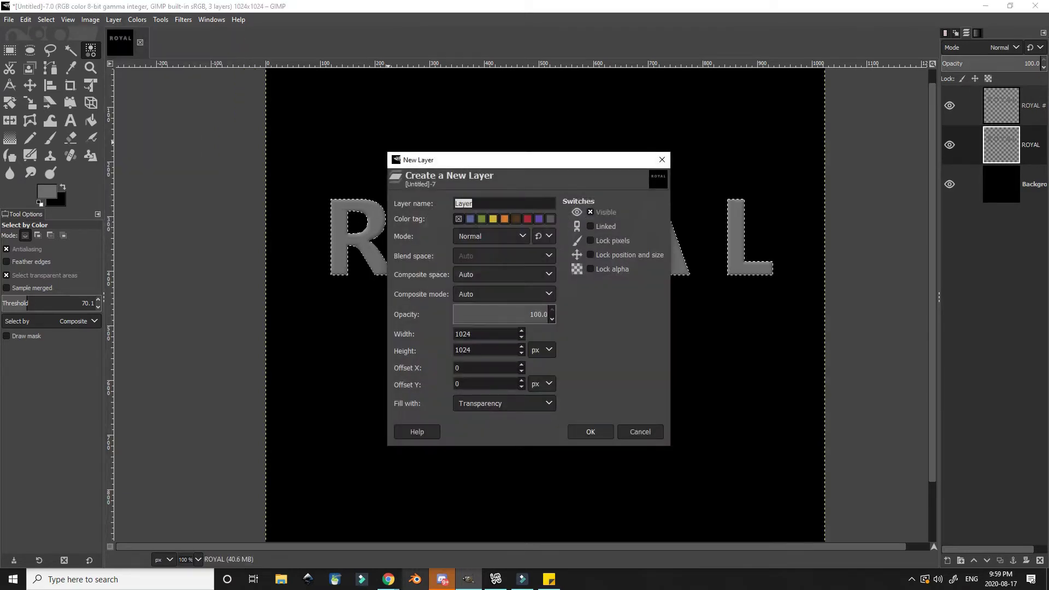
key(Return)
Set the Gradient tool's shape to Shaped (angular) and try a gradient over the selected letters
key(g)
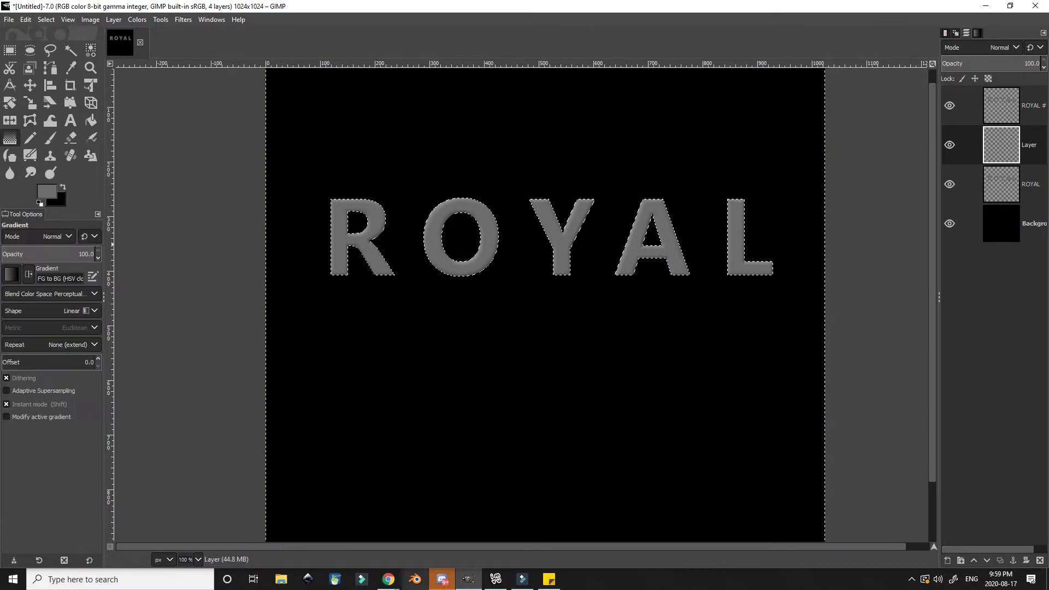
click(71, 310)
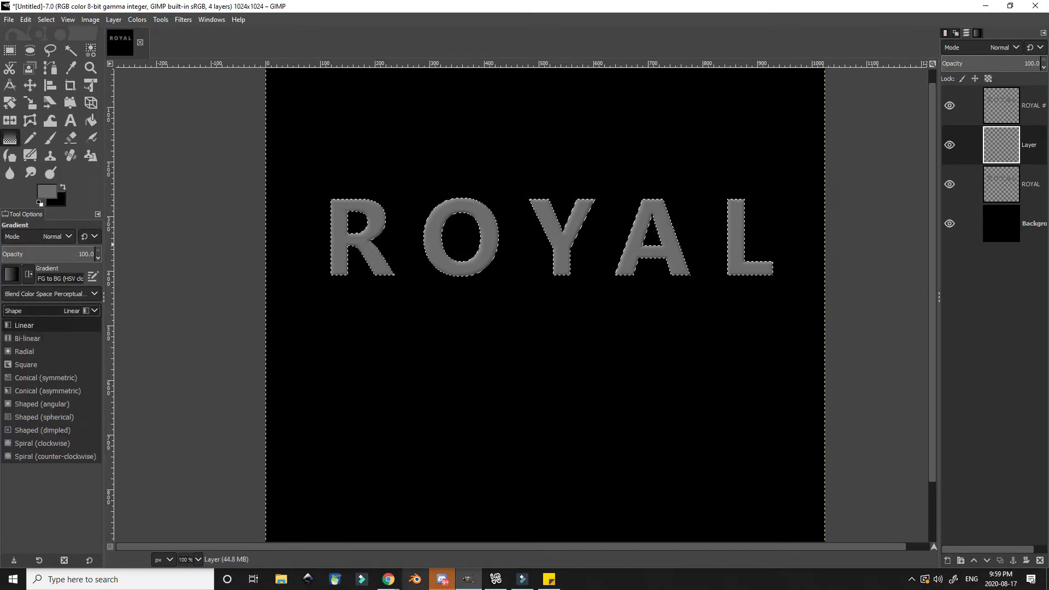
click(43, 325)
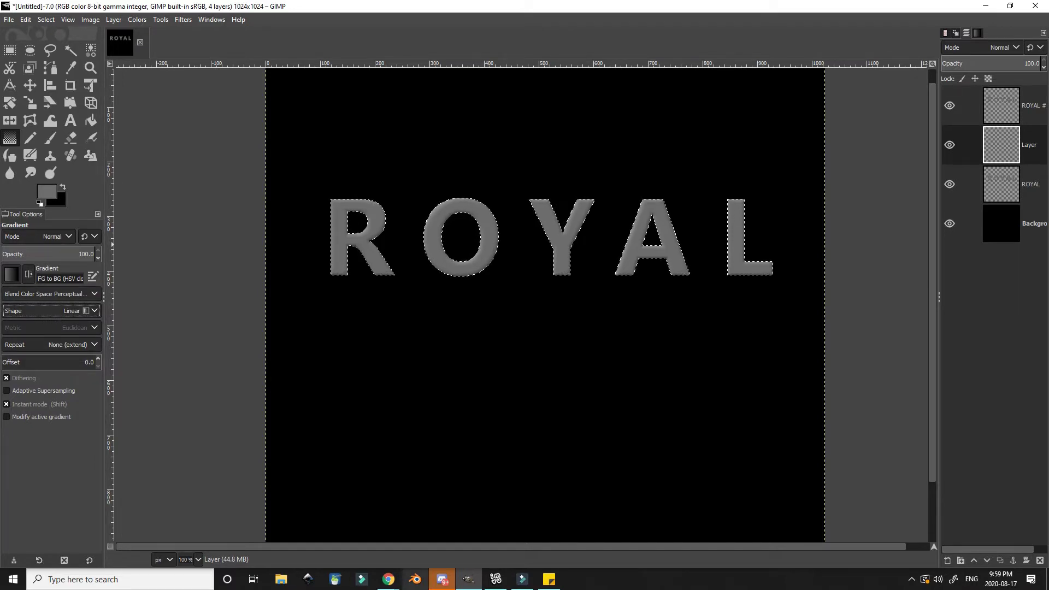
click(51, 311)
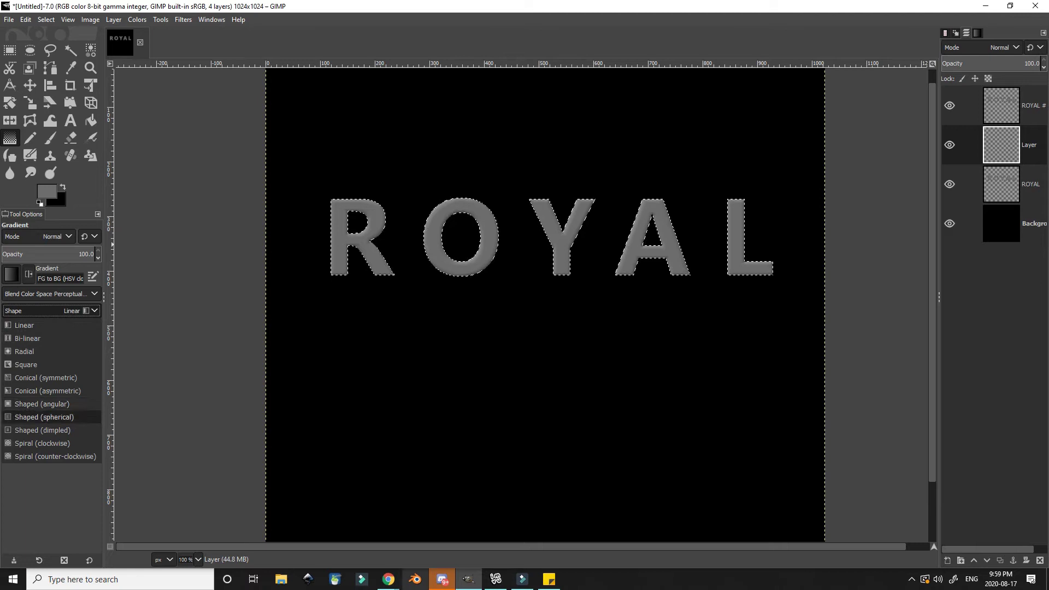
key(Up)
key(Return)
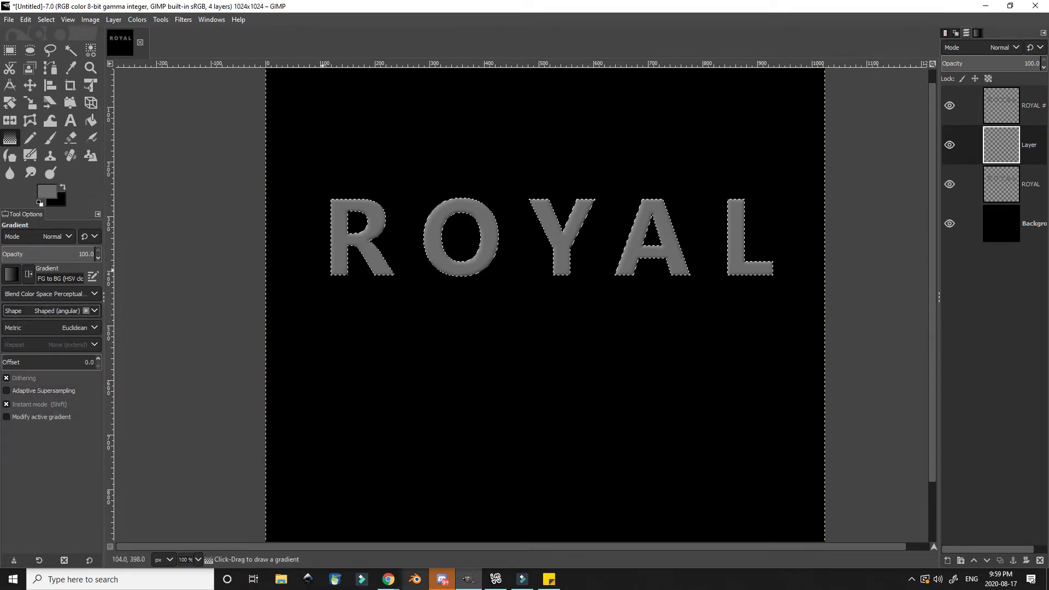
drag(327, 270, 360, 357)
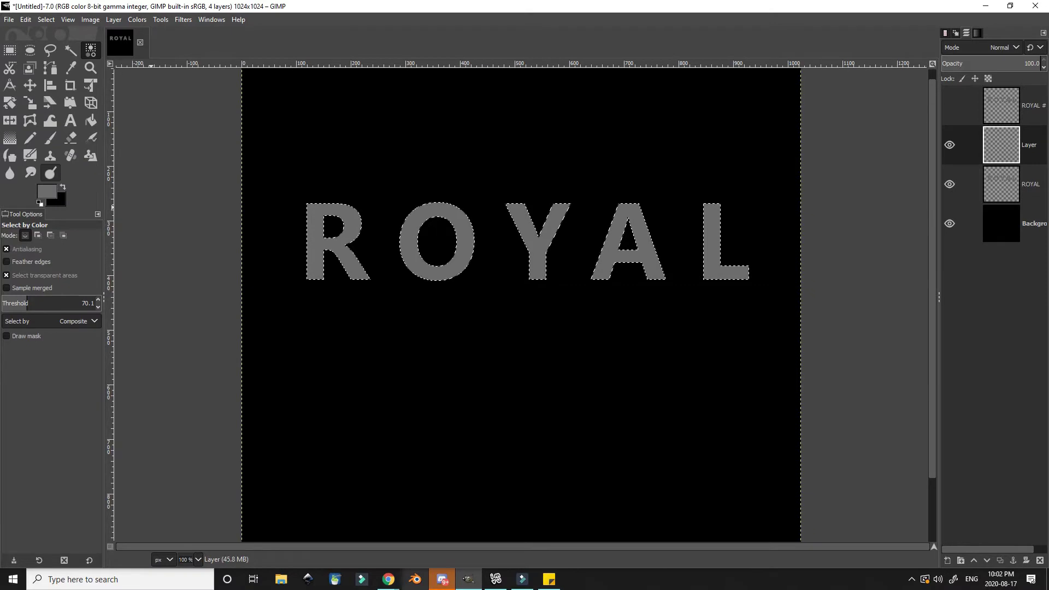
Set the foreground color to white and draw a shaped gradient over the selected letters on the new layer
click(47, 191)
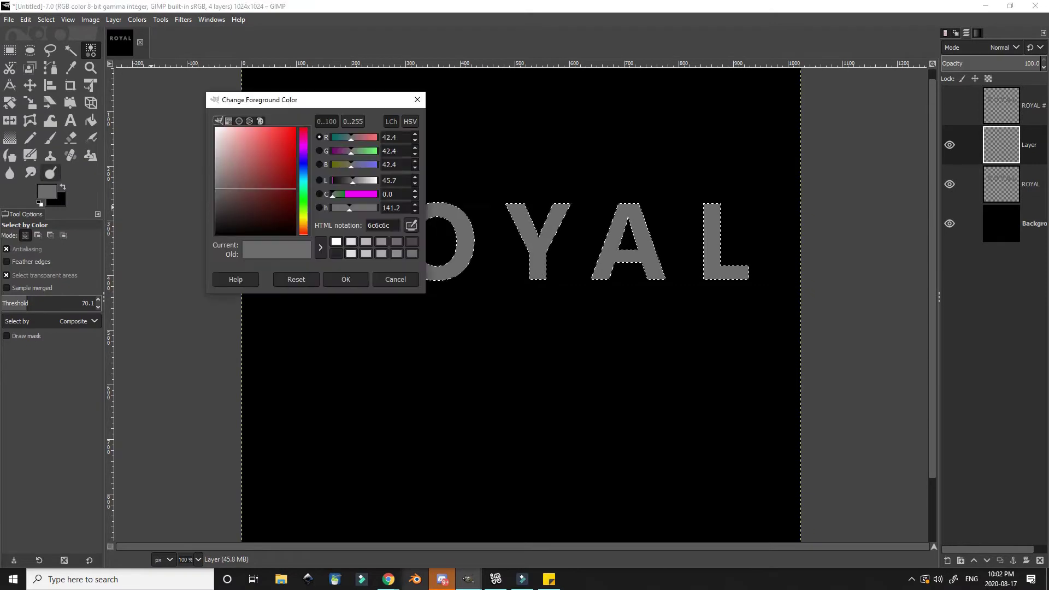
click(336, 242)
click(346, 279)
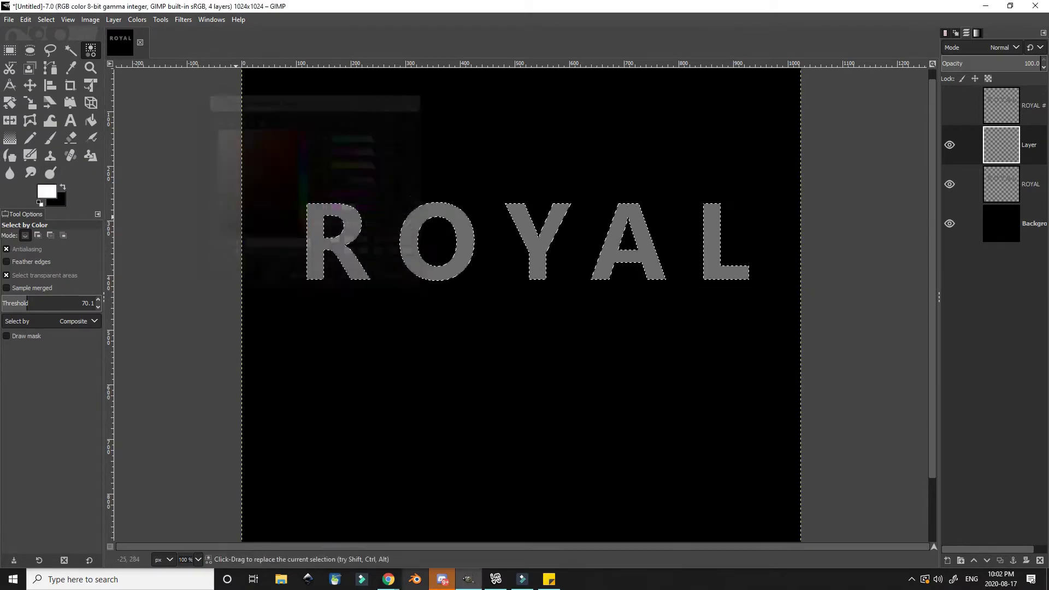
click(10, 138)
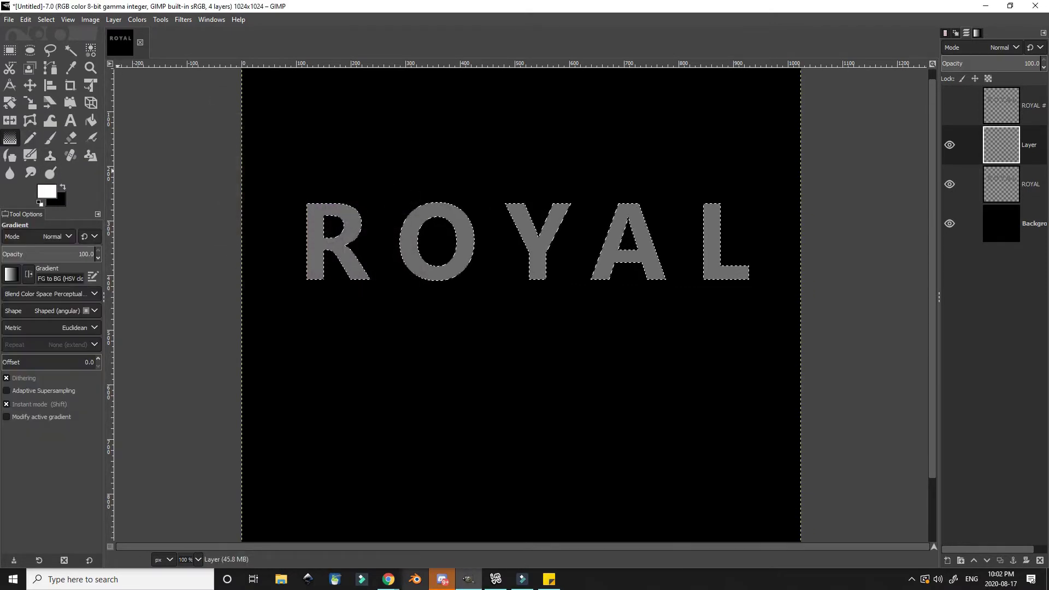
drag(355, 257, 363, 266)
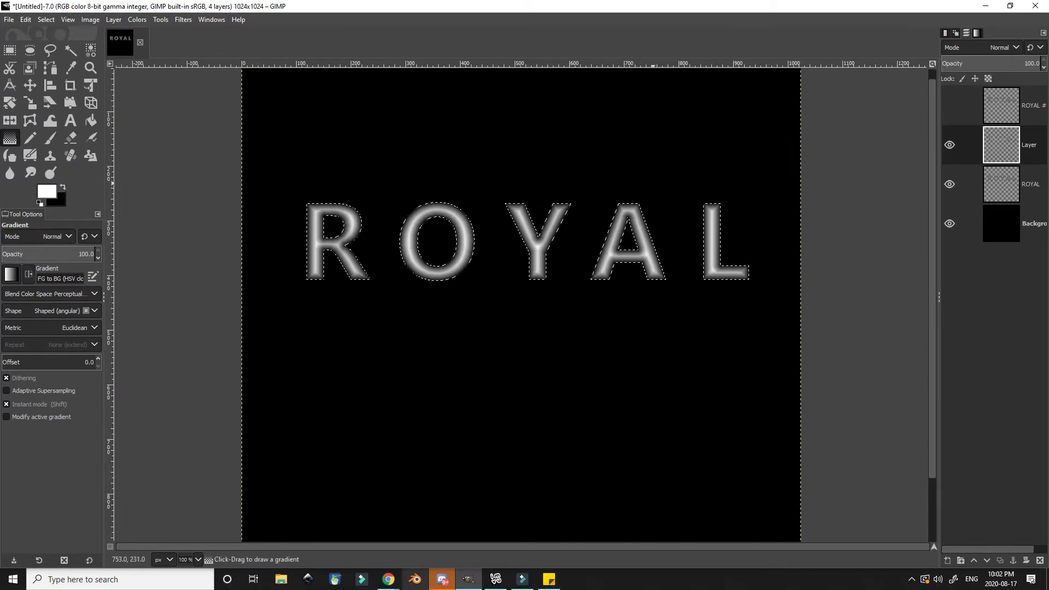
Clear the selection and emboss the gradient layer with azimuth 173.40, elevation 16.22 and depth 20
click(46, 19)
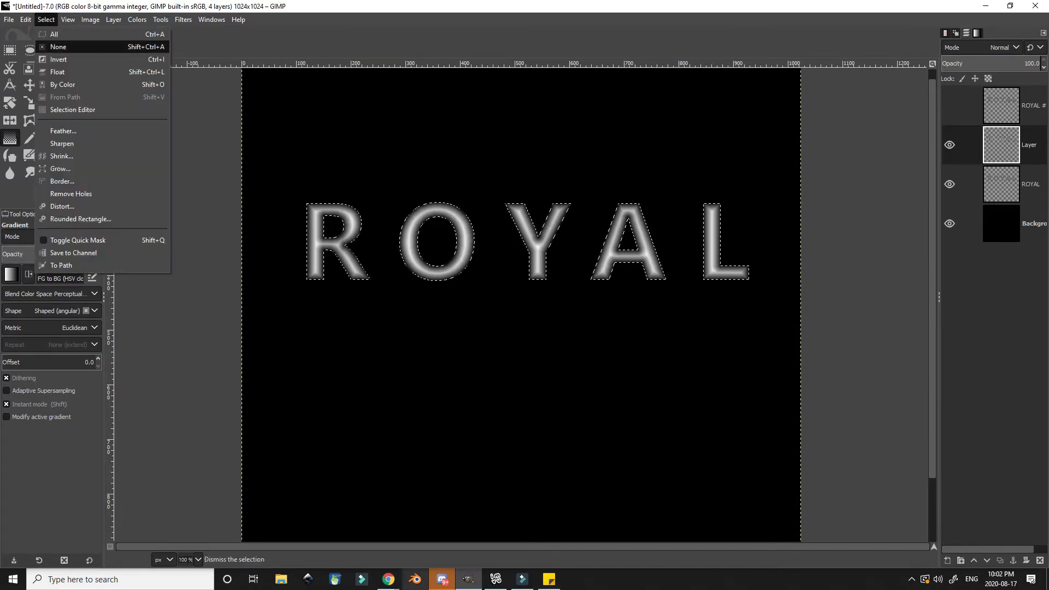
click(55, 46)
click(183, 20)
mouse_move(198, 118)
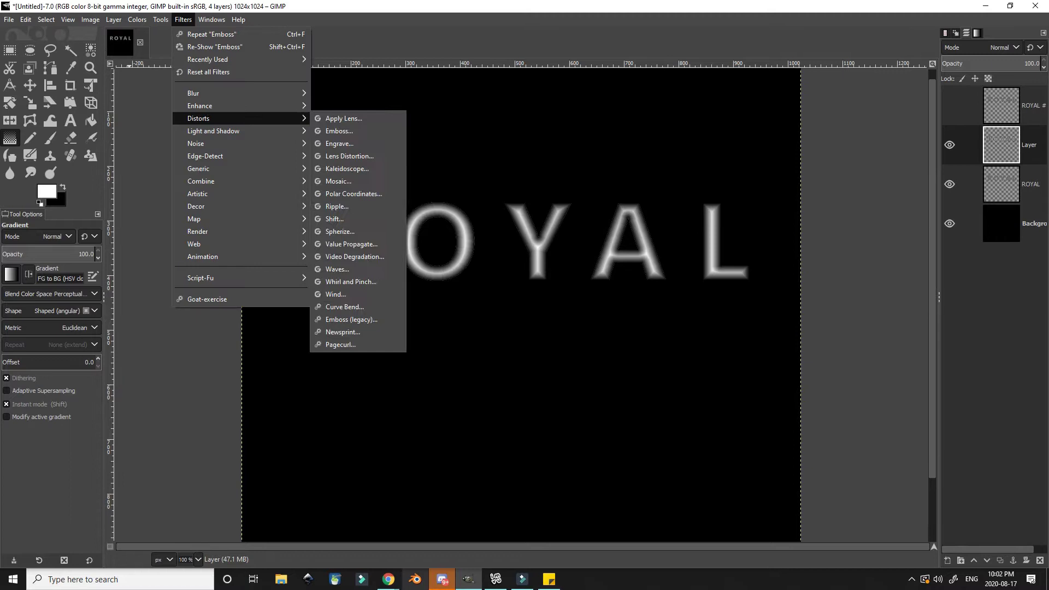
click(344, 130)
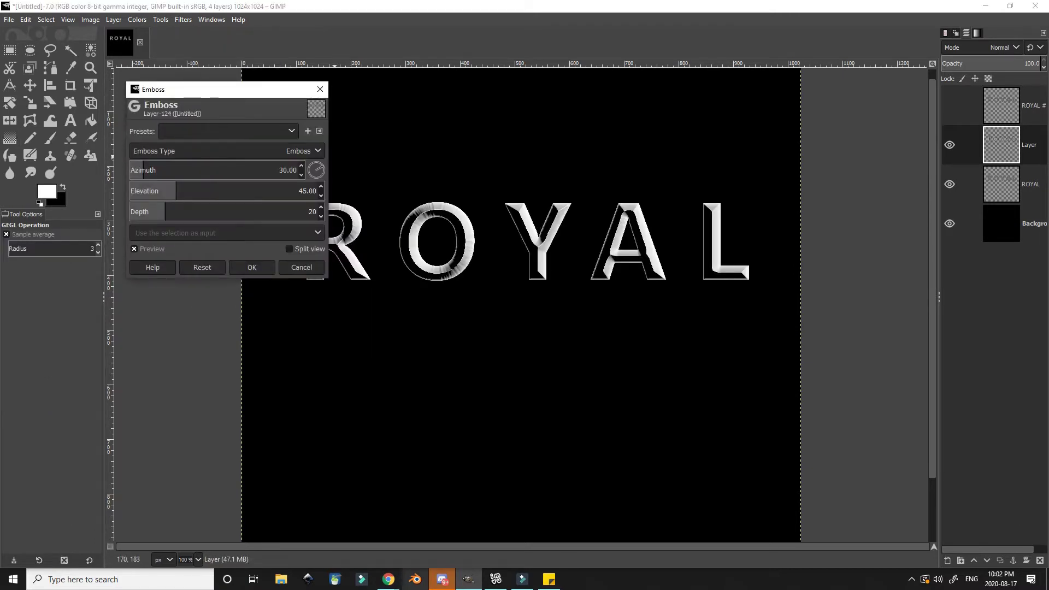
drag(323, 172, 309, 169)
drag(164, 89, 136, 53)
click(285, 176)
text(24)
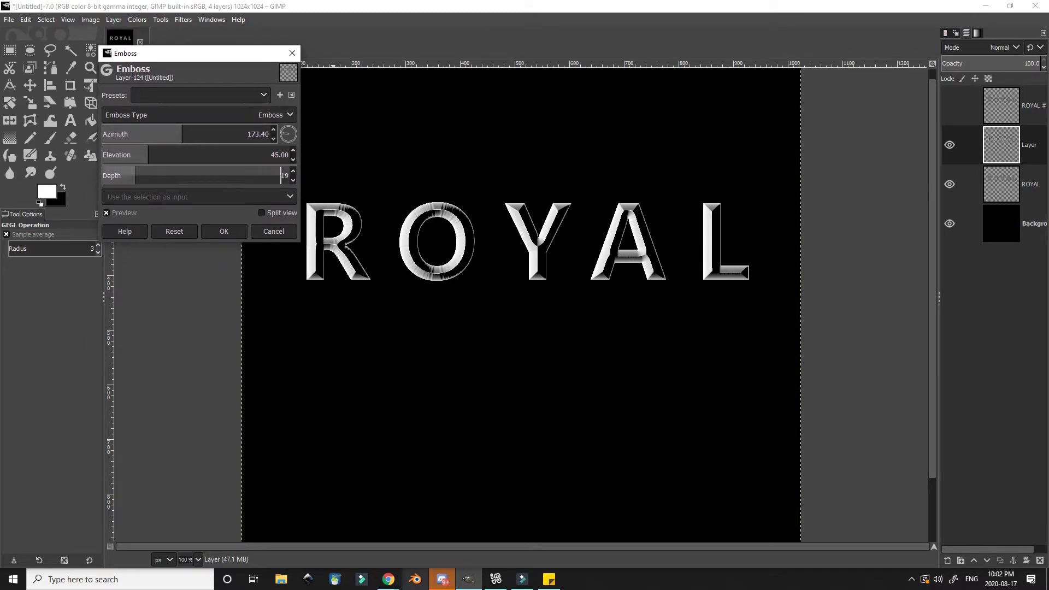
drag(145, 170, 163, 151)
mouse_move(271, 155)
mouse_down()
mouse_move(235, 155)
mouse_move(263, 155)
mouse_up()
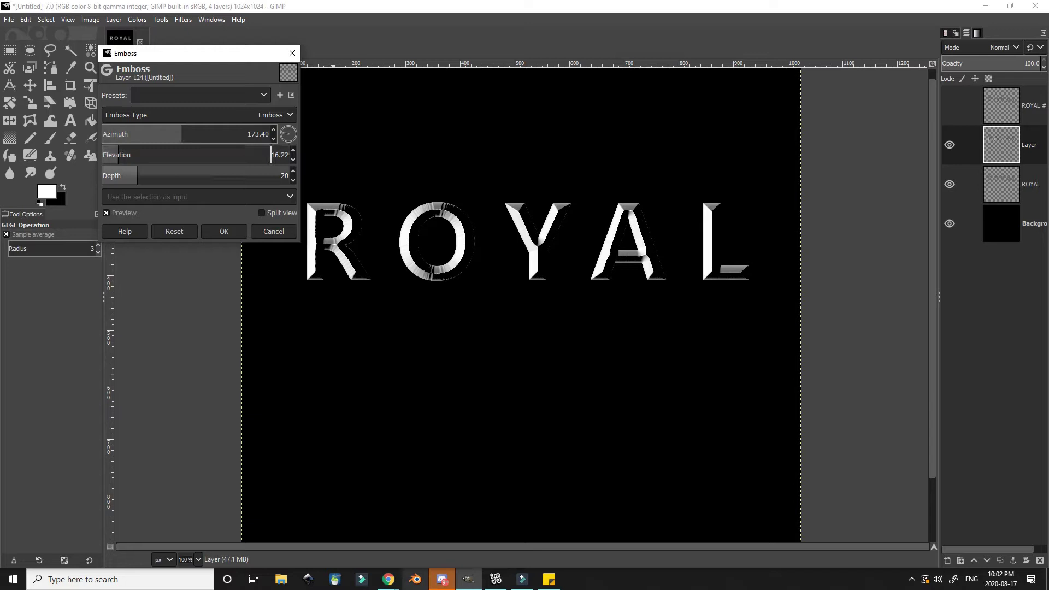
click(224, 231)
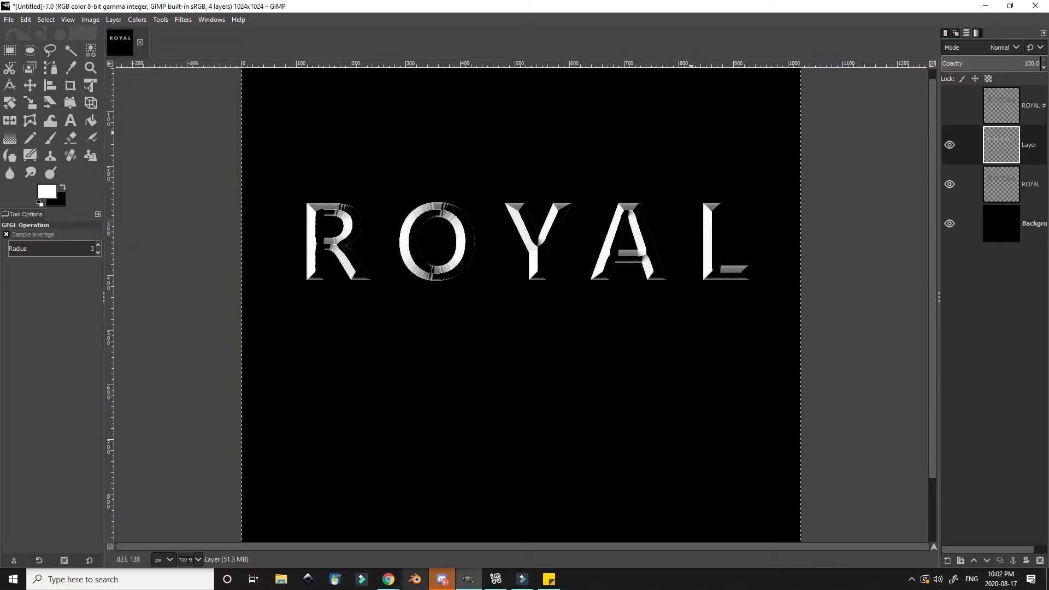
Set the embossed layer to Soft light at about 29.7 opacity and show the beveled ROYAL copy in Hard light mode
click(1004, 48)
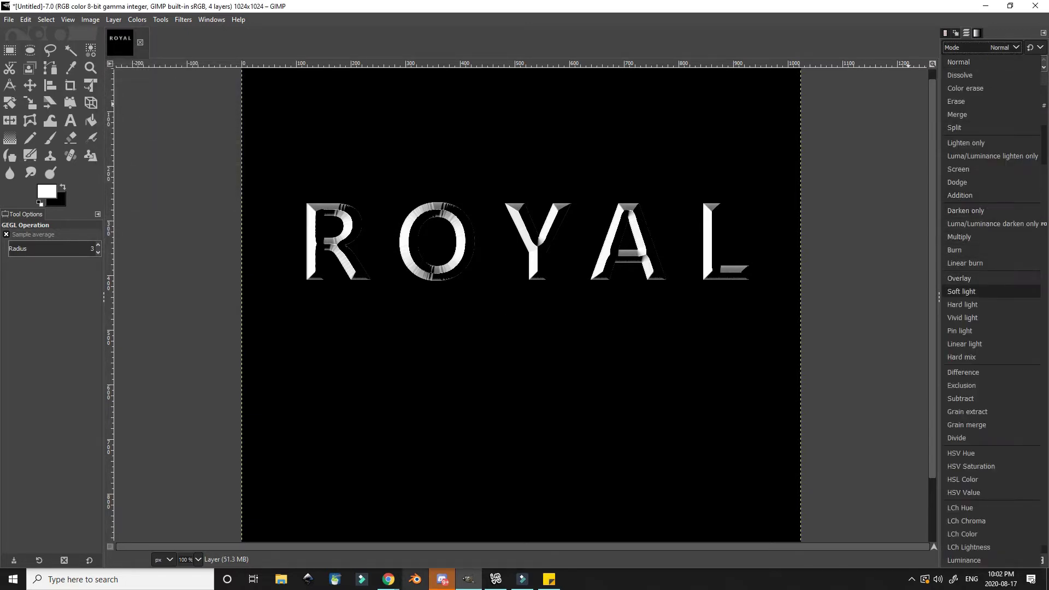
click(961, 292)
click(961, 105)
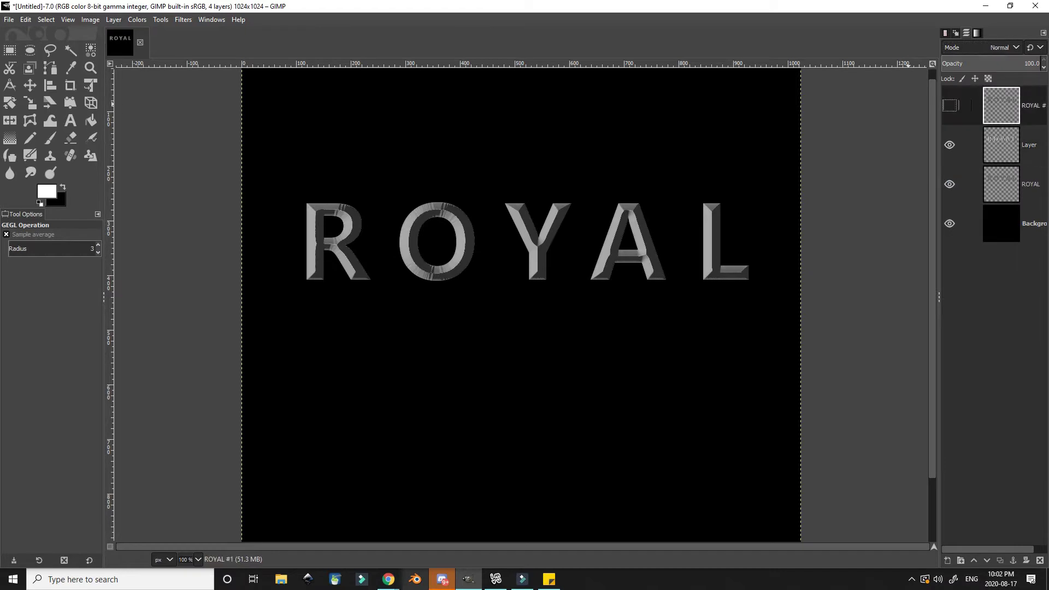
click(949, 105)
click(1004, 48)
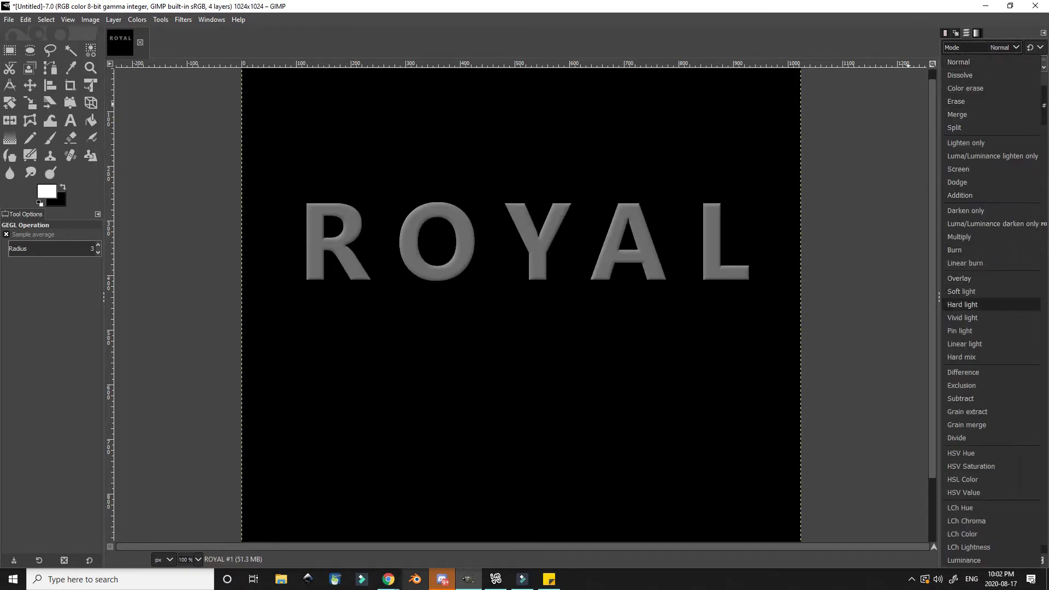
click(962, 304)
click(997, 144)
drag(1029, 60, 976, 60)
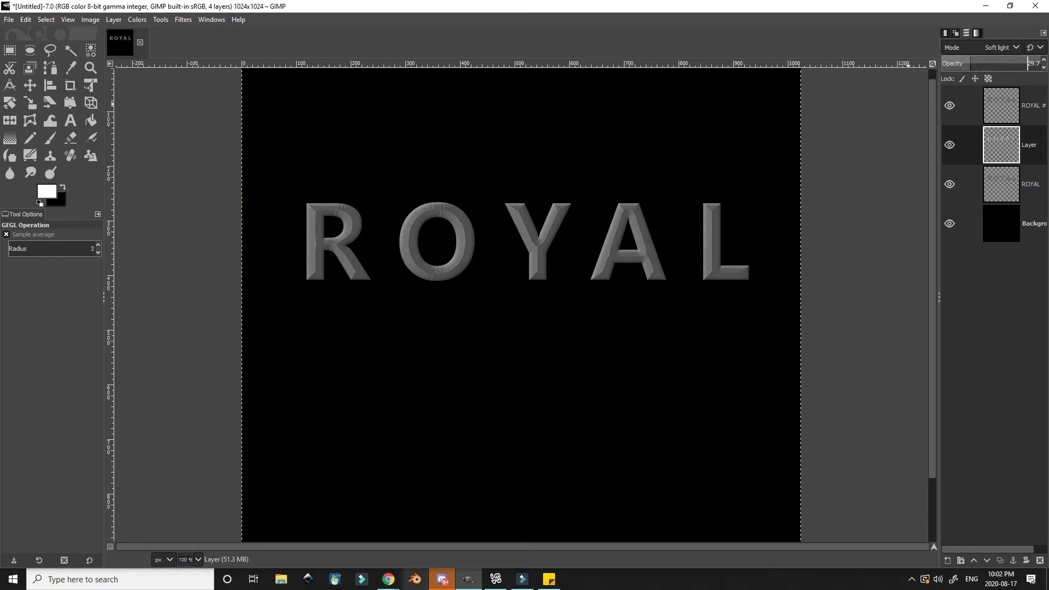
Select the original ROYAL layer's letters by color and fill them with white on a new layer above it
click(996, 184)
click(91, 50)
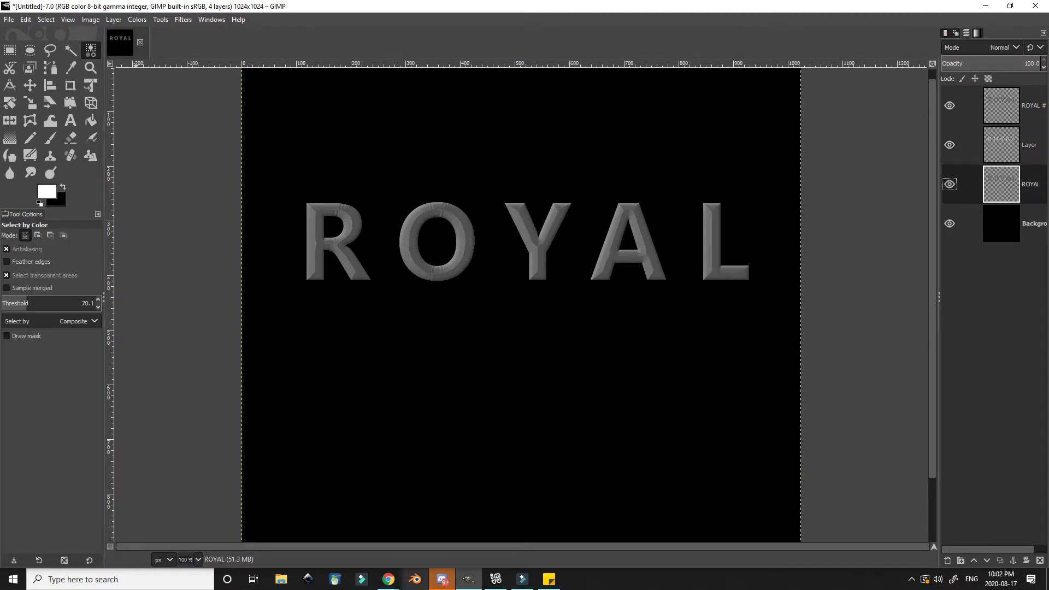
click(317, 229)
click(113, 20)
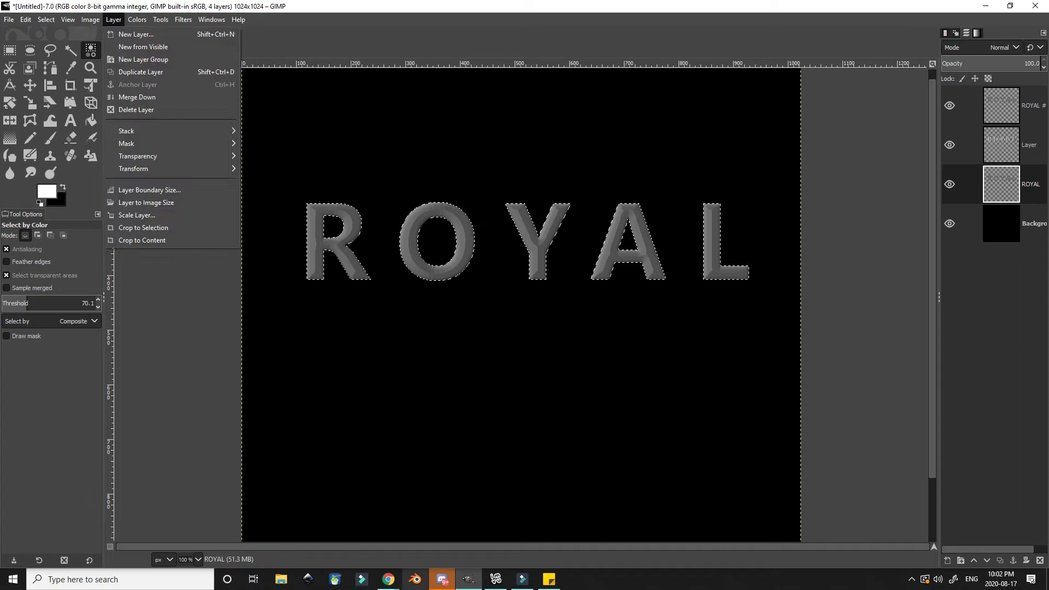
click(135, 35)
click(591, 432)
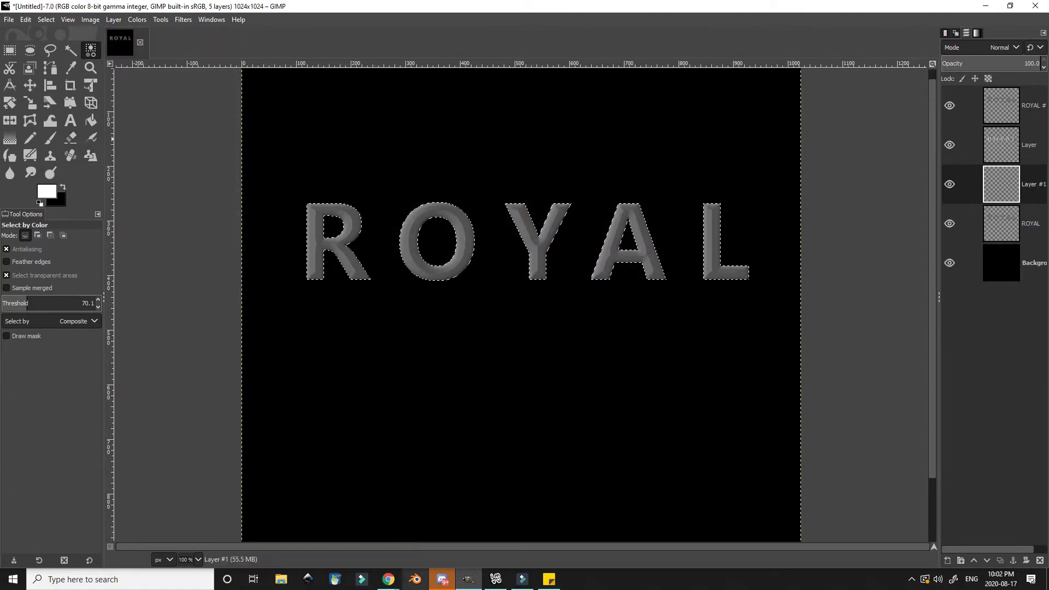
click(91, 120)
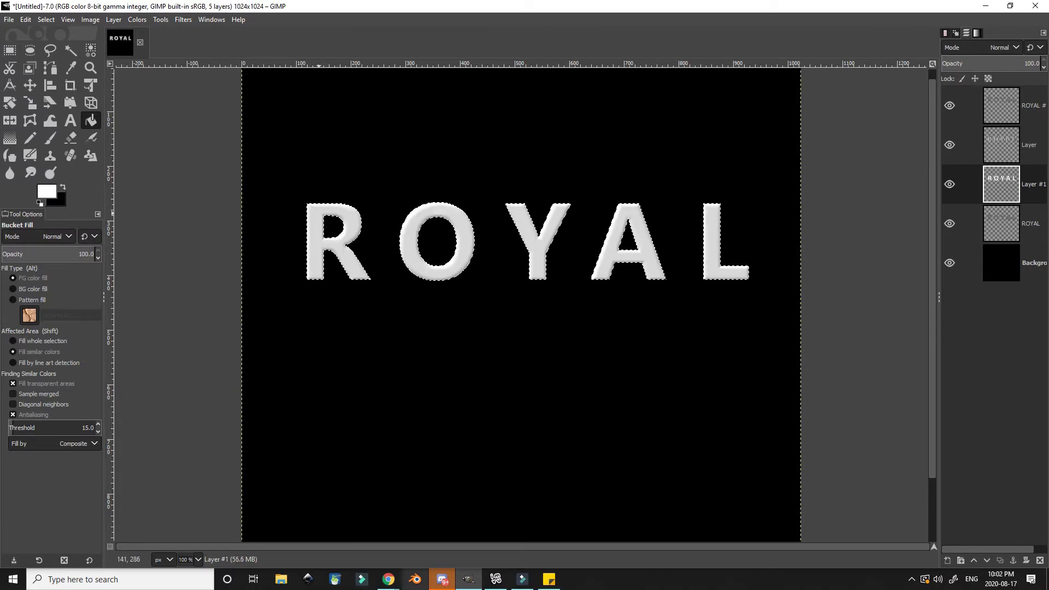
Apply HSV Noise to the white letters with dulling 2, hue 180, saturation 0.154 and value 1.000
click(183, 19)
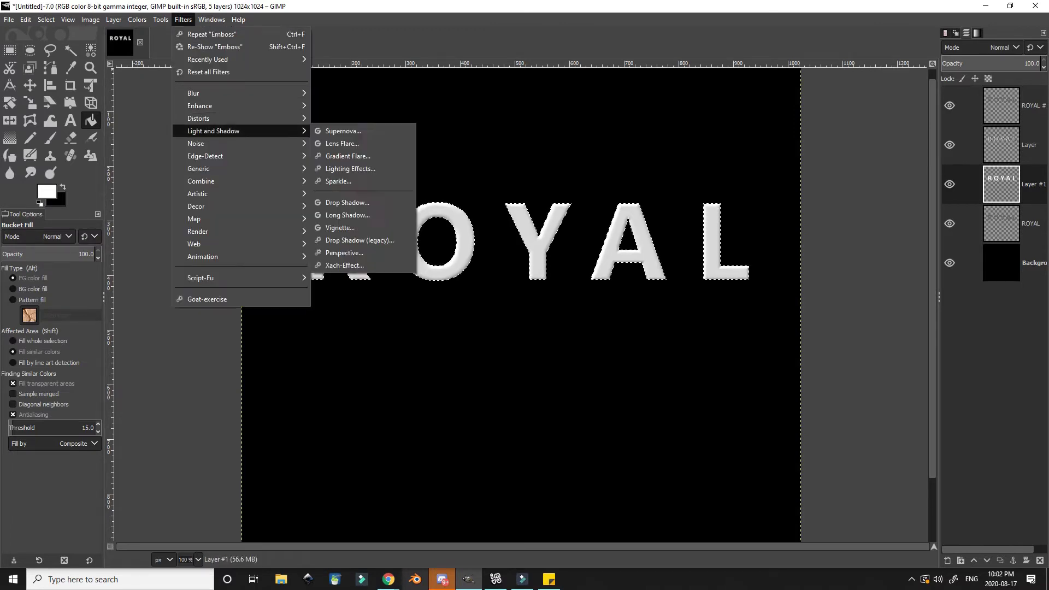
mouse_move(240, 143)
click(344, 156)
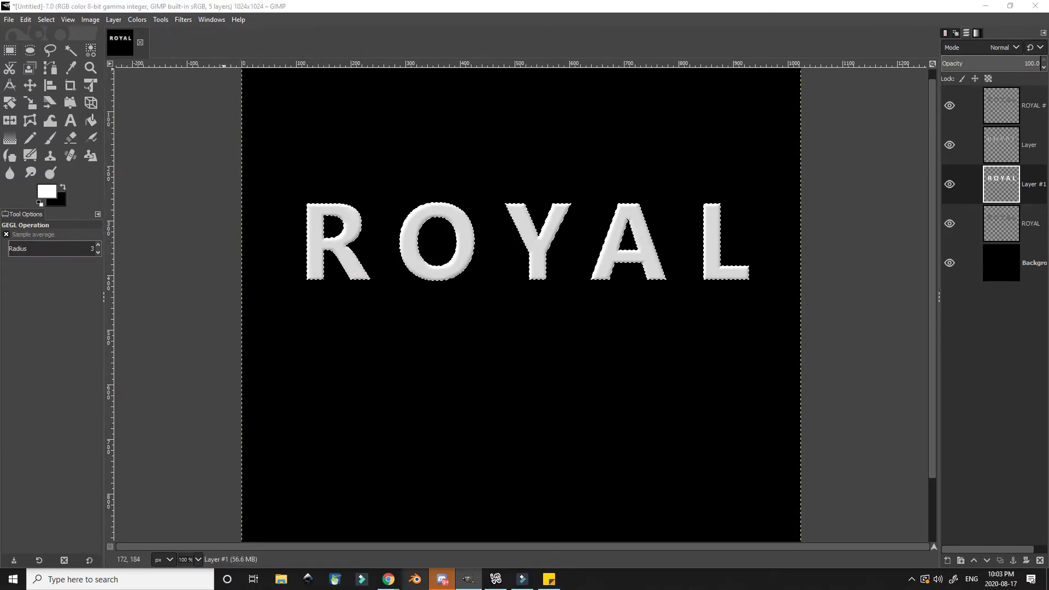
drag(139, 153, 130, 153)
drag(241, 174, 318, 175)
click(250, 133)
drag(251, 132, 306, 133)
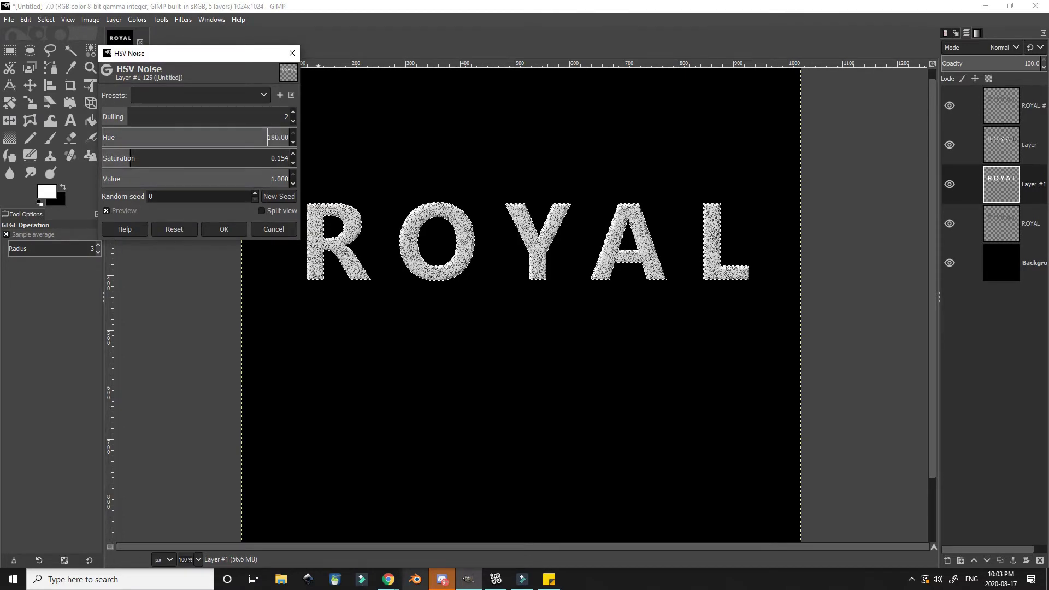
click(224, 229)
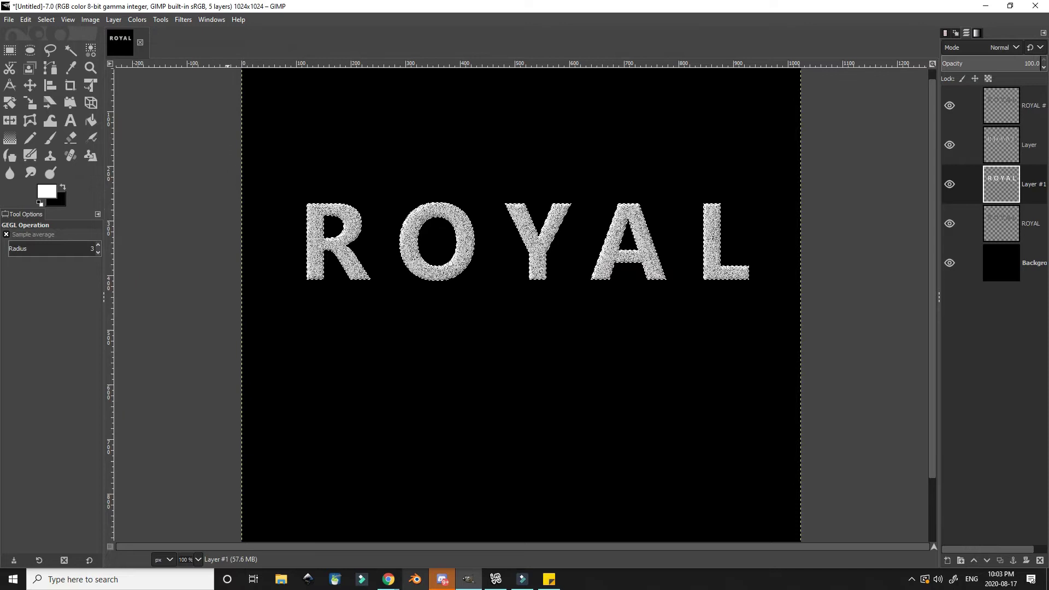
Apply a Linear Motion Blur to the noisy letters with length 48.44 and angle 29.26
click(183, 19)
mouse_move(196, 92)
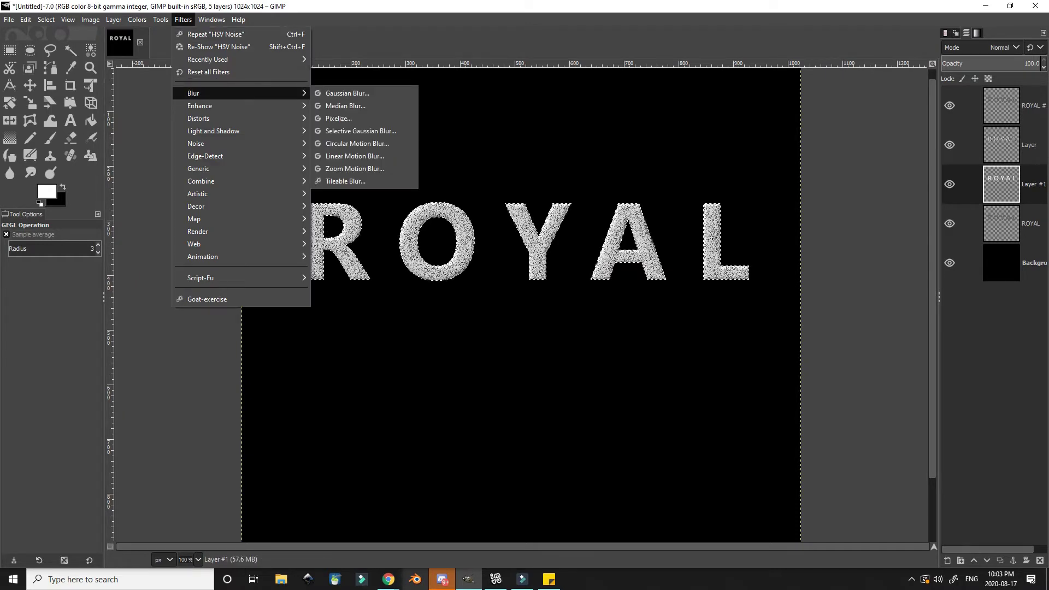
click(355, 156)
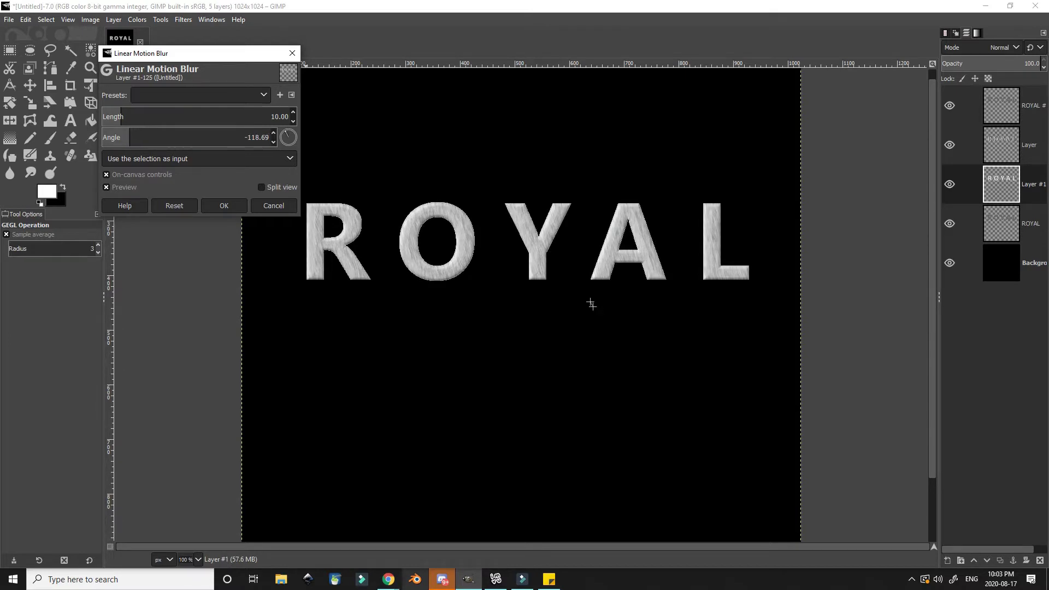
drag(286, 133, 286, 132)
drag(591, 305, 606, 314)
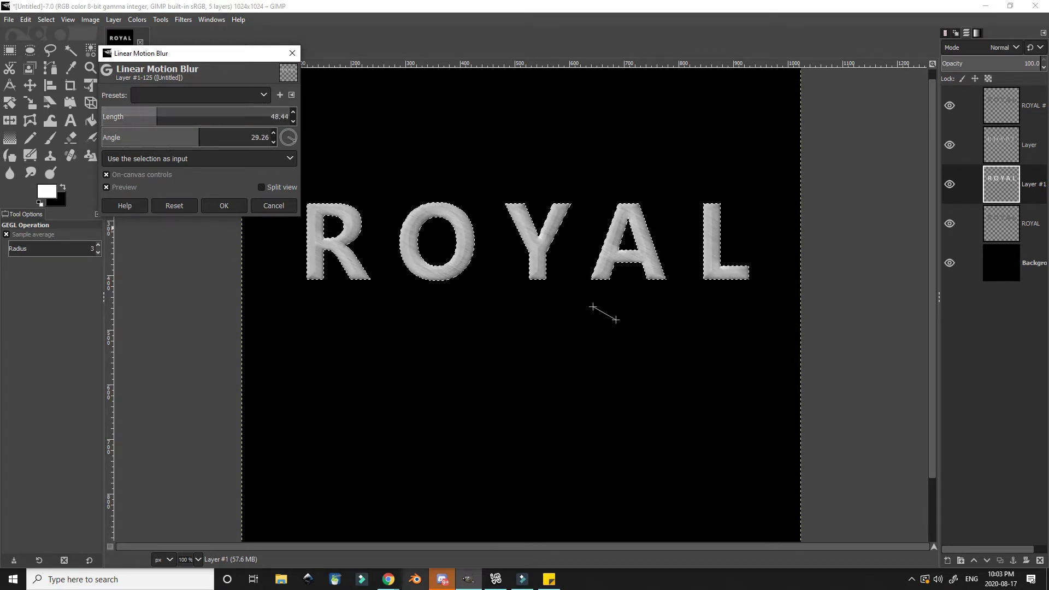
click(224, 205)
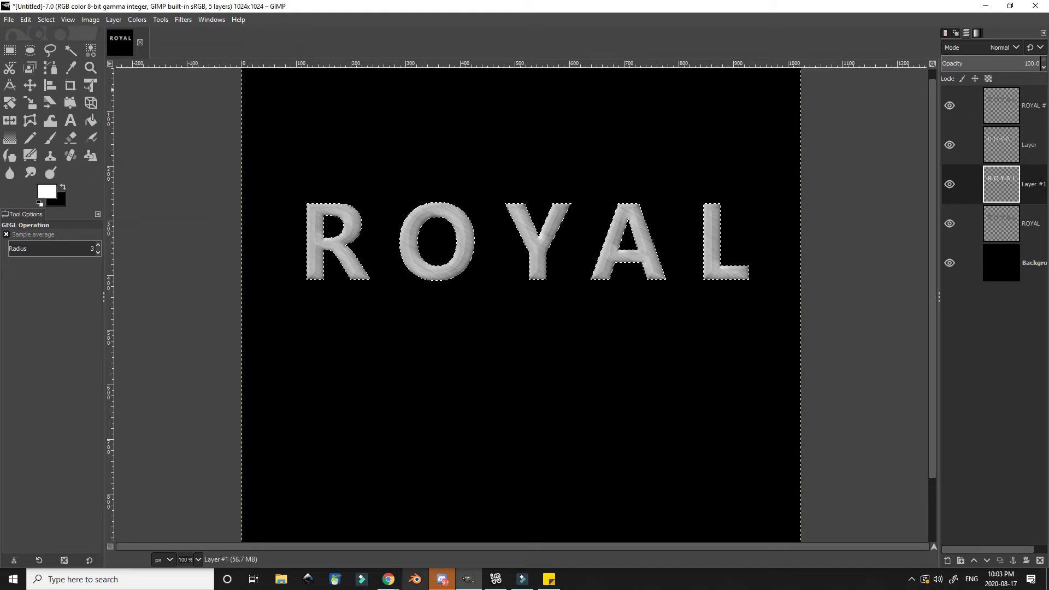
Clear the selection and set the noisy, motion-blurred letter layer to Soft light mode
click(46, 20)
click(59, 46)
click(1004, 47)
click(984, 285)
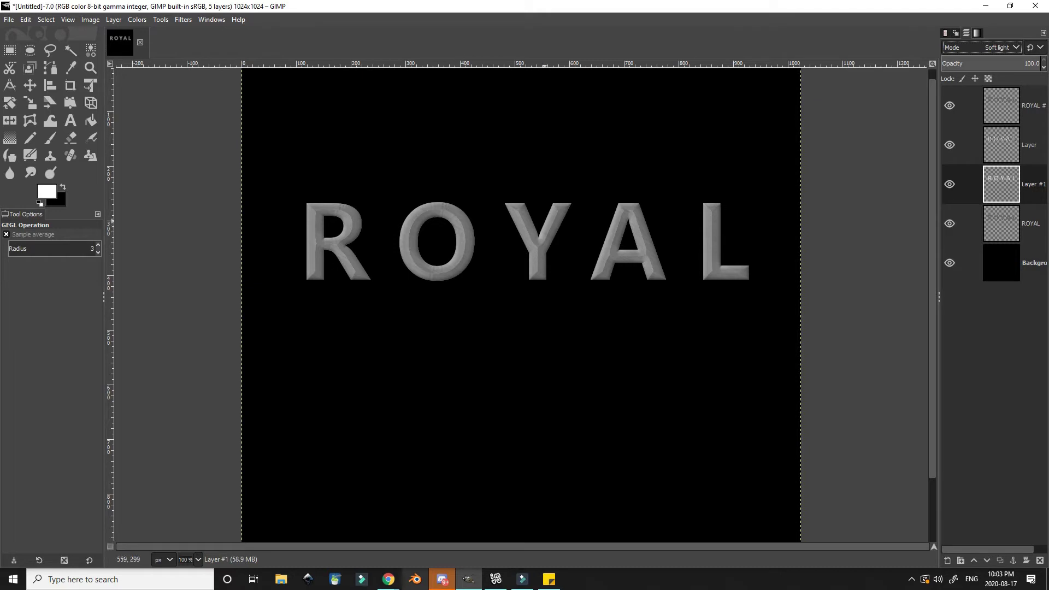
key(Left)
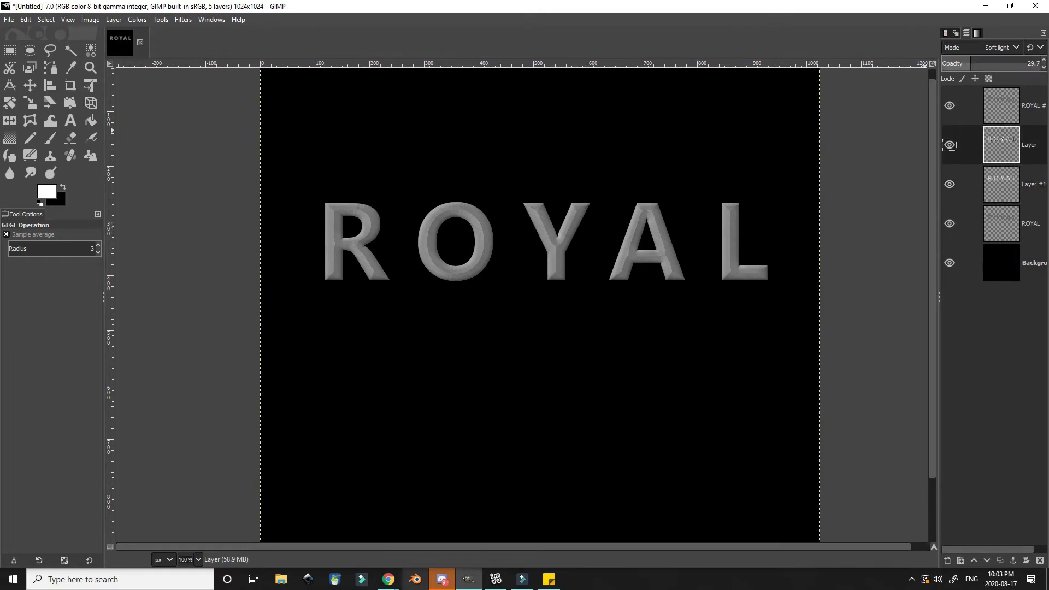
Raise the embossed layer's opacity and duplicate the top Hard light ROYAL layer twice
drag(970, 63, 998, 64)
click(1001, 105)
key(ctrl+shift+d)
key(ctrl+shift+d)
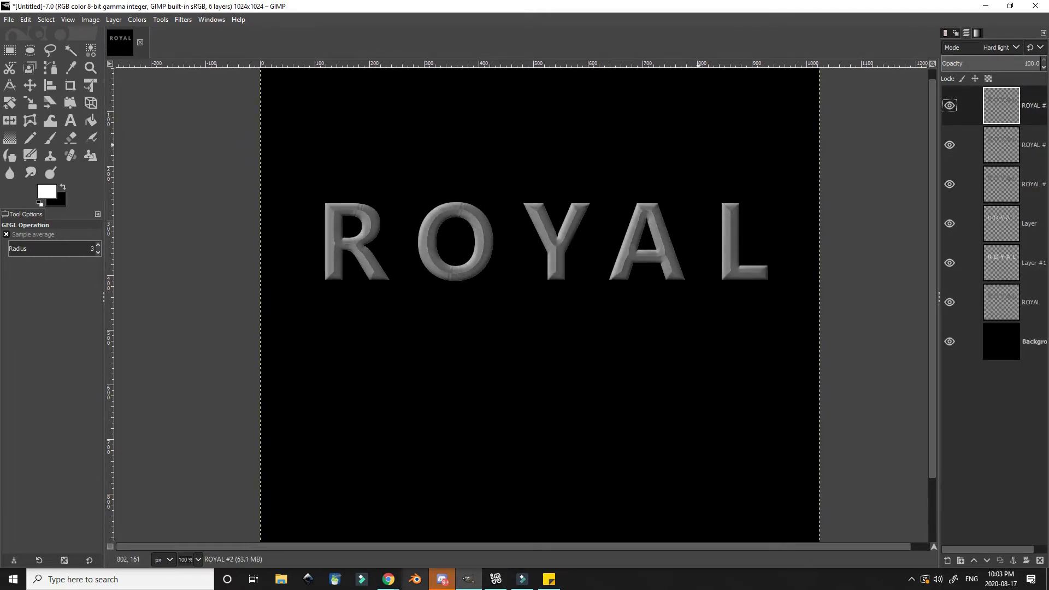
scroll(691, 148, down, 1)
drag(692, 149, 662, 162)
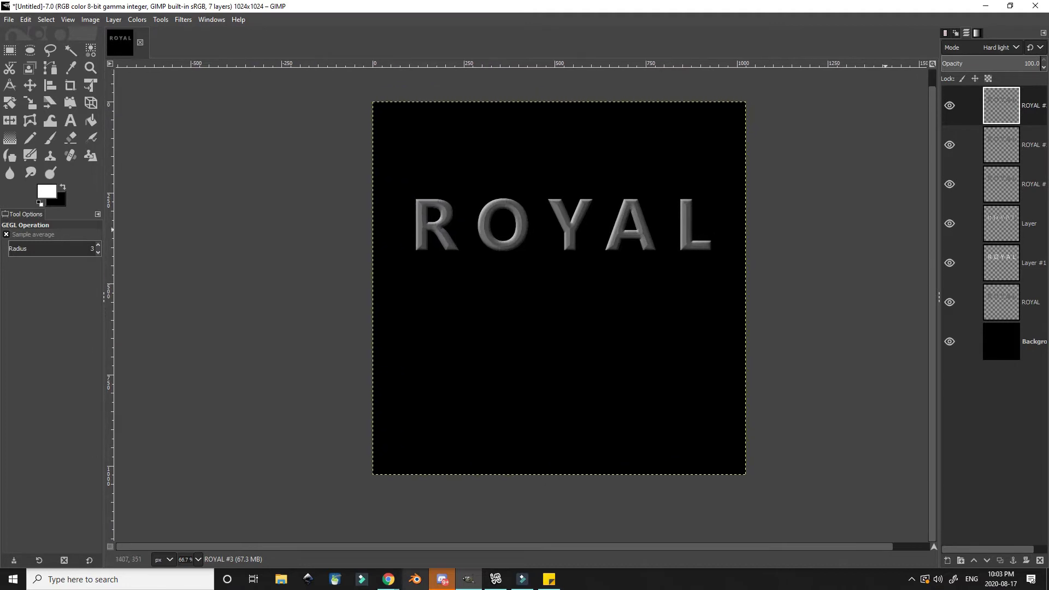
On the original ROYAL layer, lasso the letters R, O and Y and raise their brightness to about 108
click(1001, 303)
key(f)
click(31, 262)
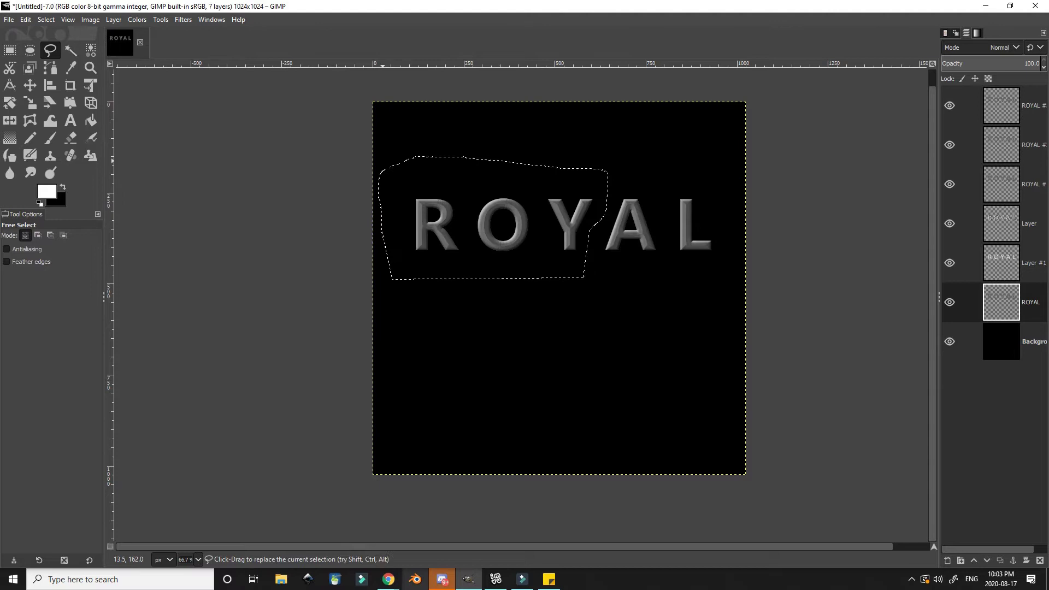
click(138, 20)
click(164, 127)
drag(423, 124, 436, 125)
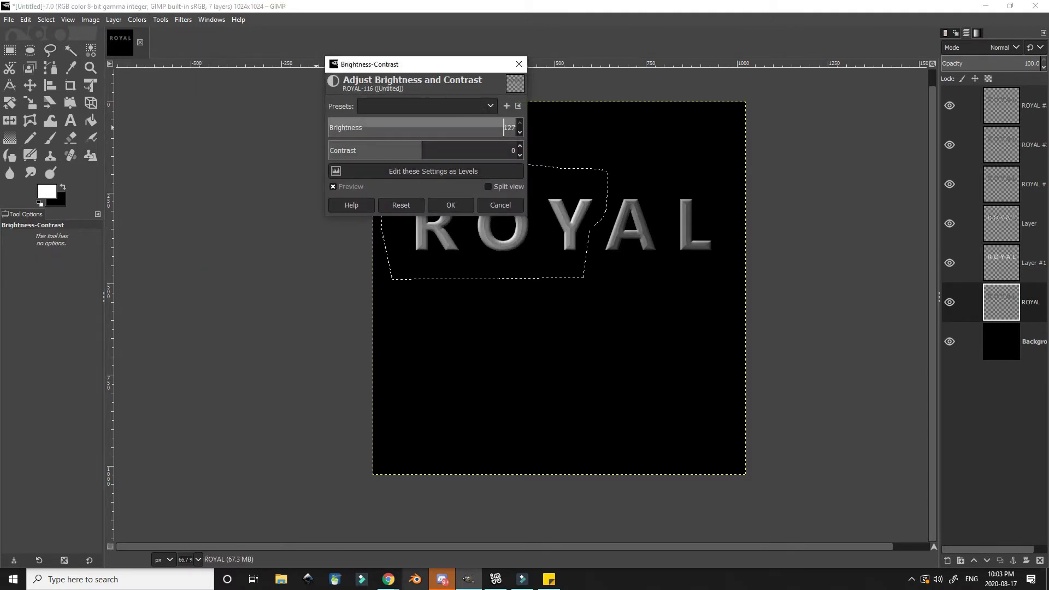
click(451, 204)
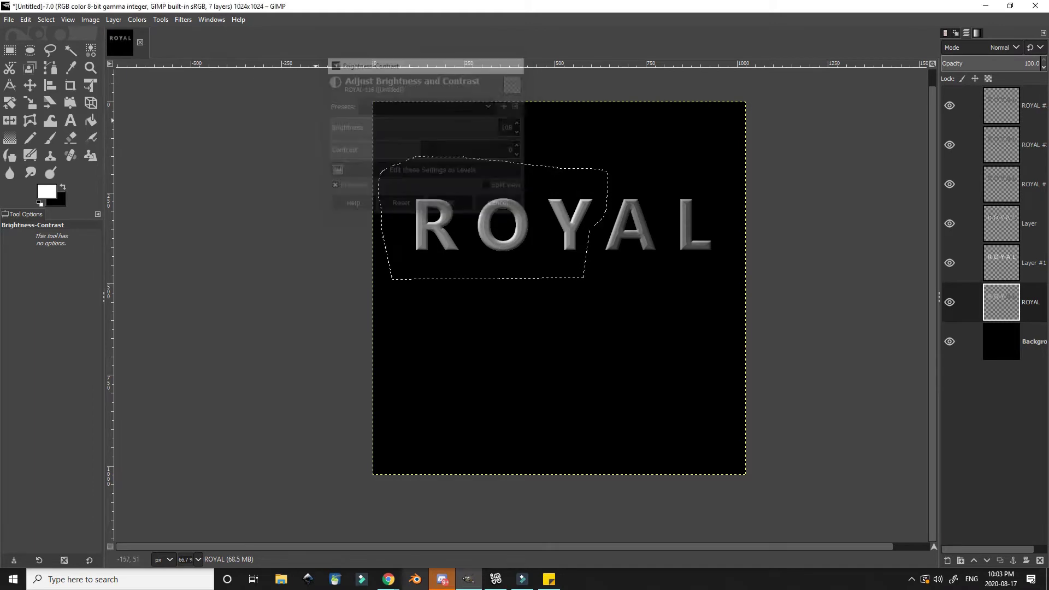
Invert the selection to darken the letters A and L to brightness -106, and clear the selection
click(45, 19)
click(59, 59)
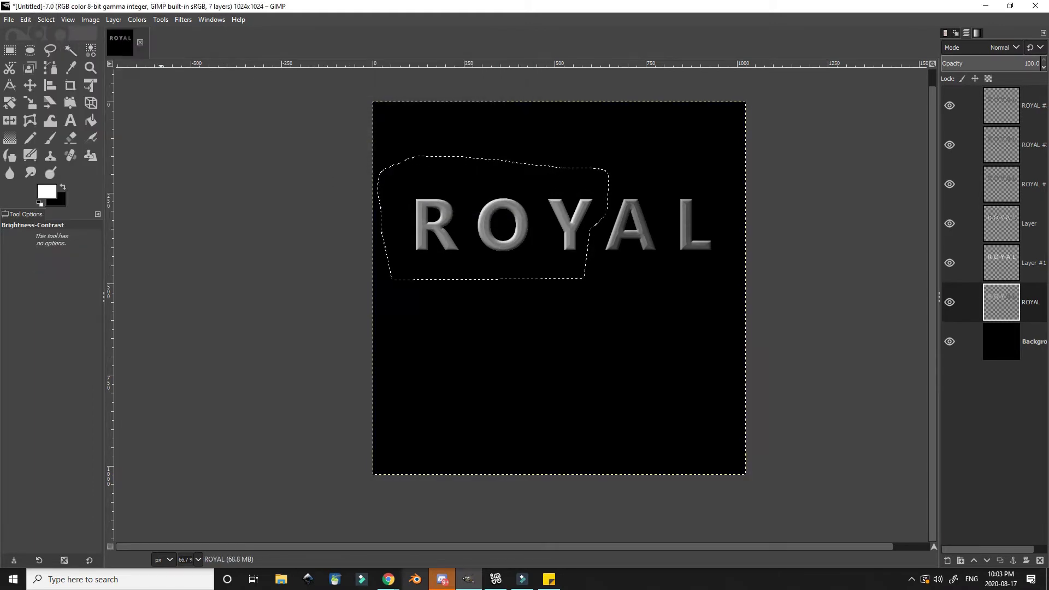
click(159, 20)
mouse_move(139, 20)
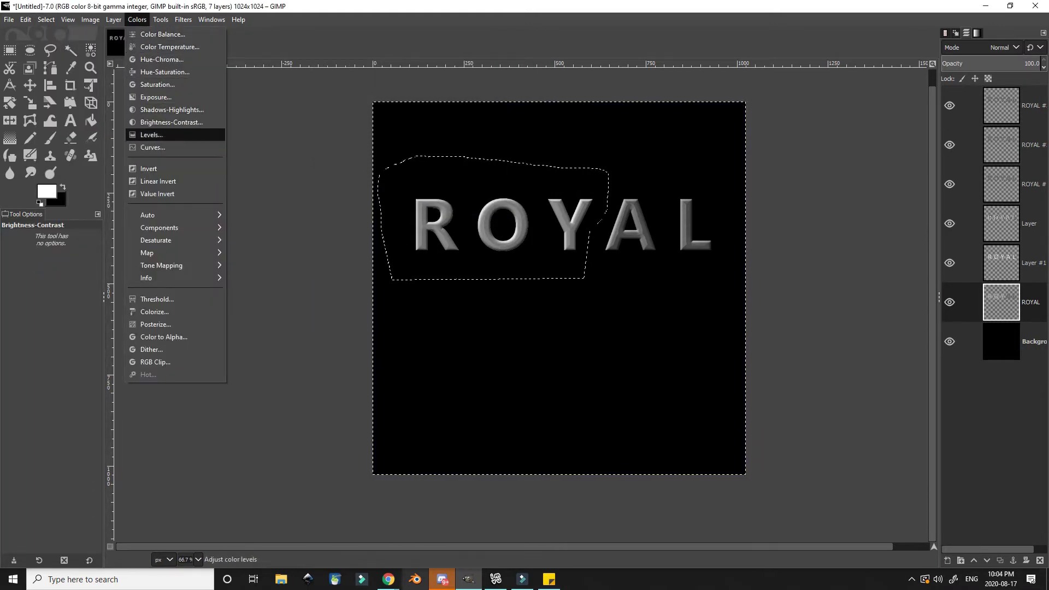
click(171, 122)
drag(436, 123, 343, 123)
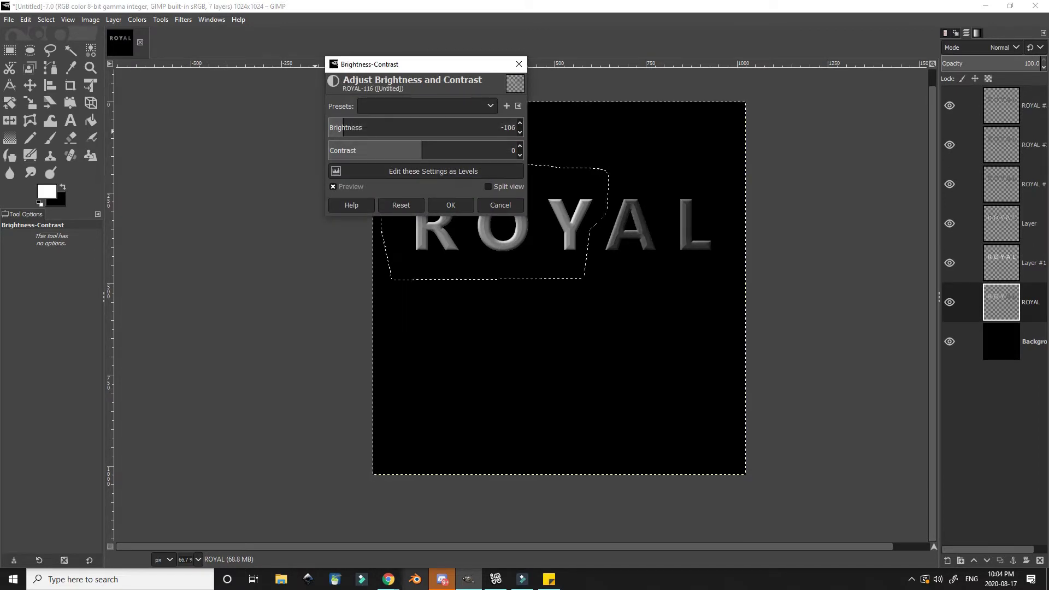
click(451, 205)
click(46, 20)
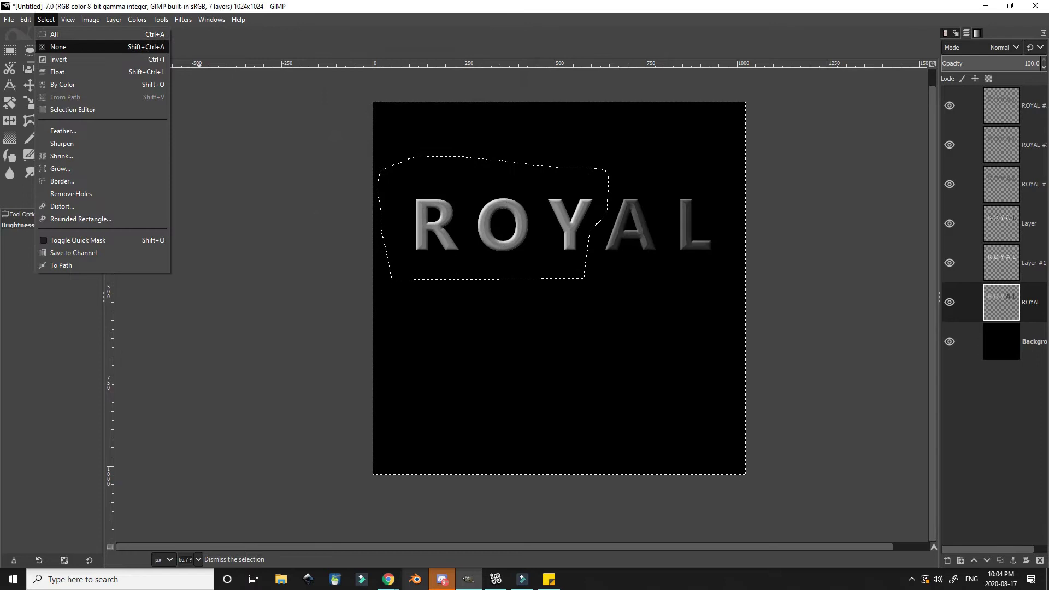
click(58, 47)
Create a new image 256 px wide and 512 px high
click(9, 19)
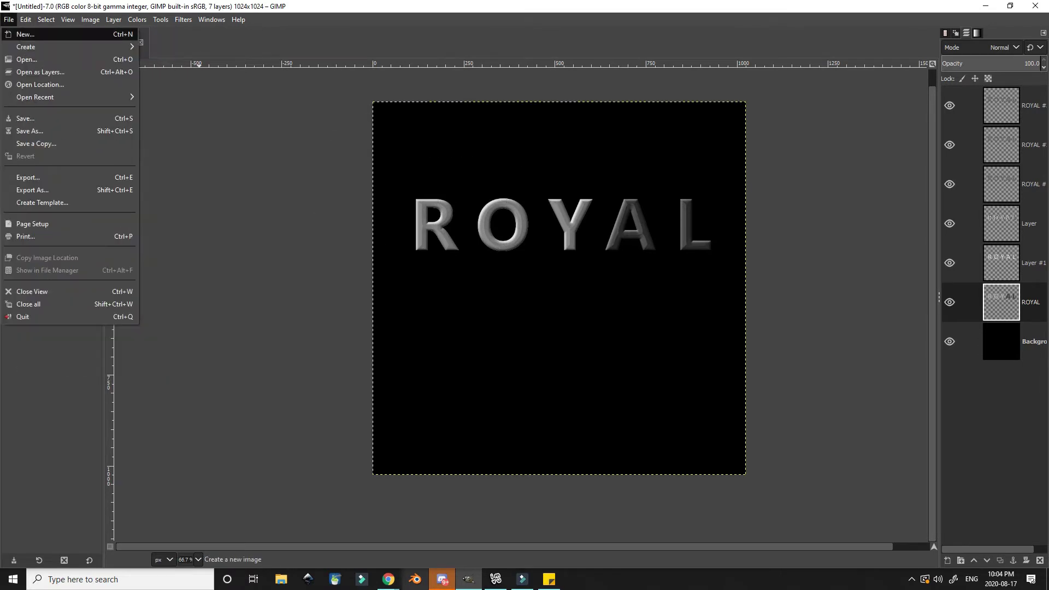
click(25, 34)
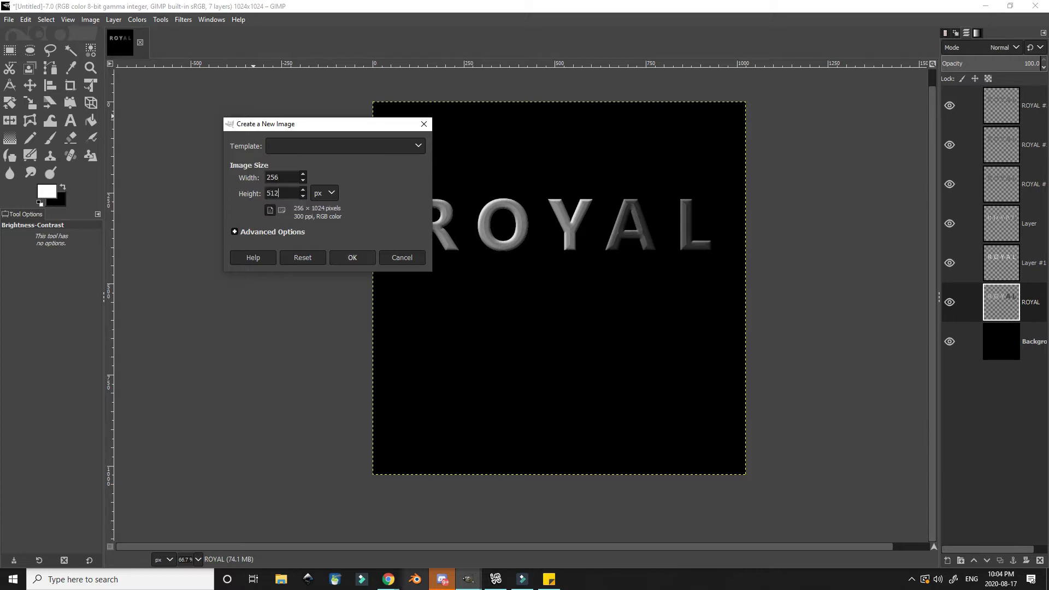
key(Return)
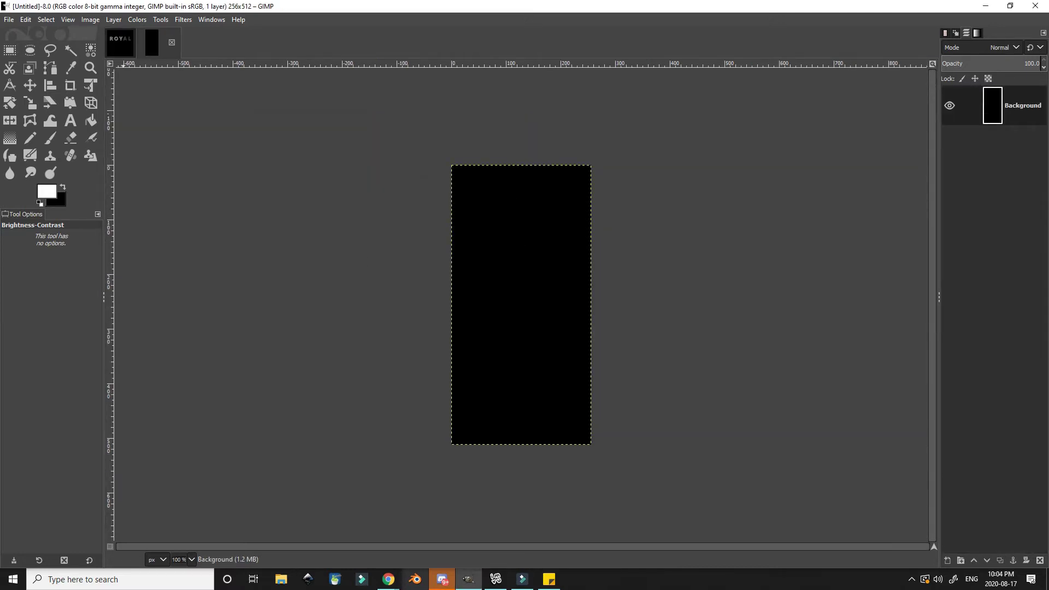
In the ROYAL image, hide the black background and create a new layer from the visible lettering
click(121, 43)
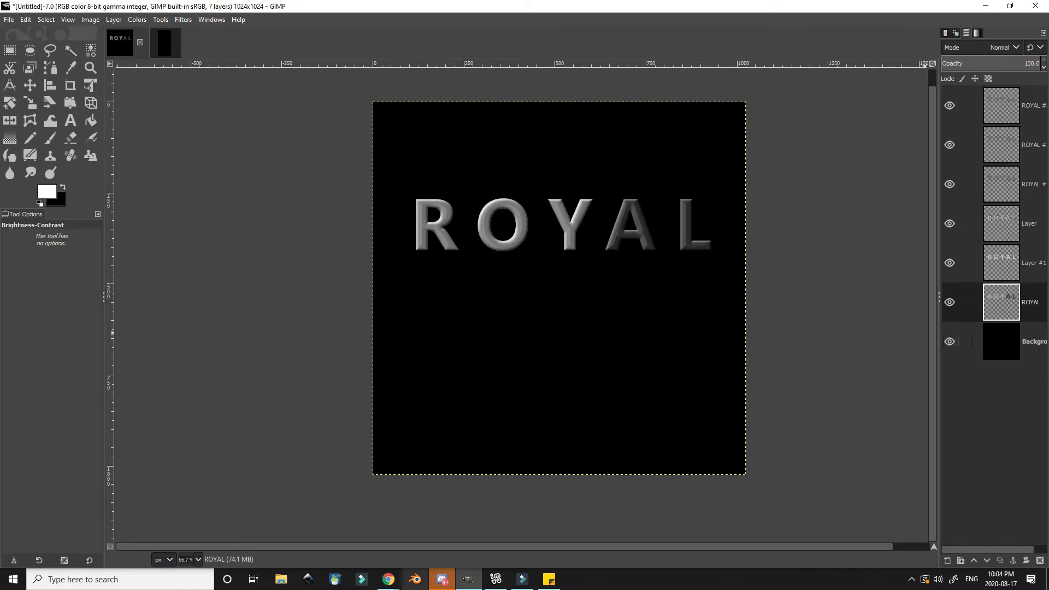
click(950, 342)
click(971, 106)
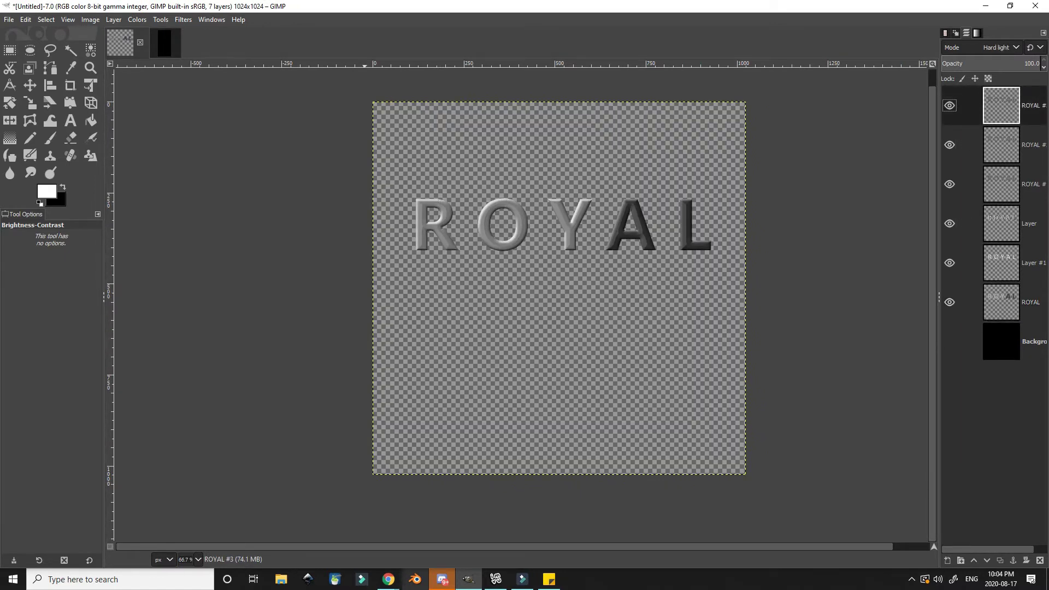
click(113, 19)
click(132, 46)
Copy the letter R with a rectangular selection of about 165 × 285 px and paste it into the 256 × 512 image as a new layer
key(r)
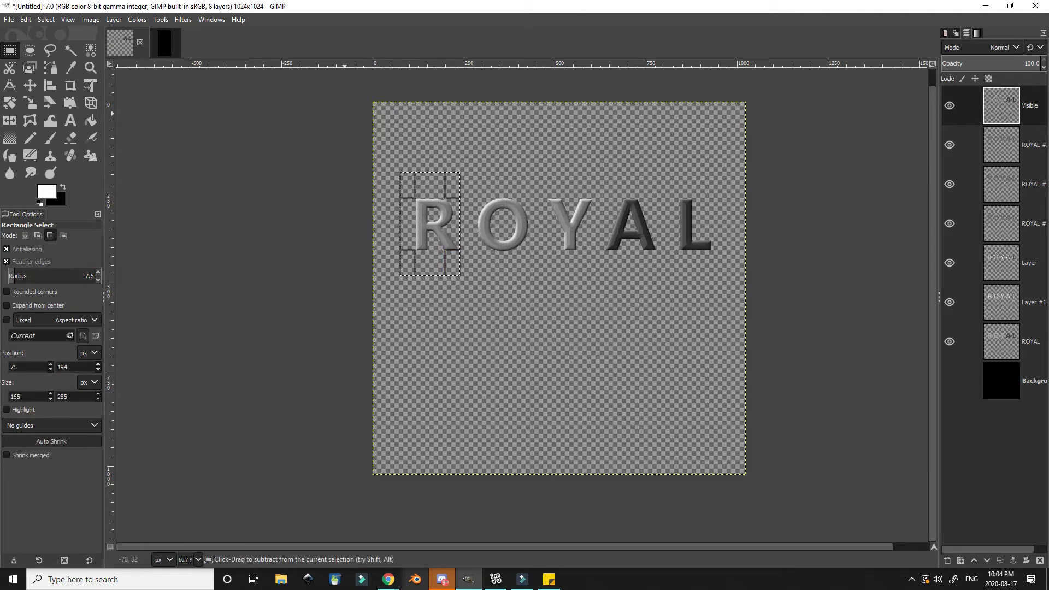
click(169, 44)
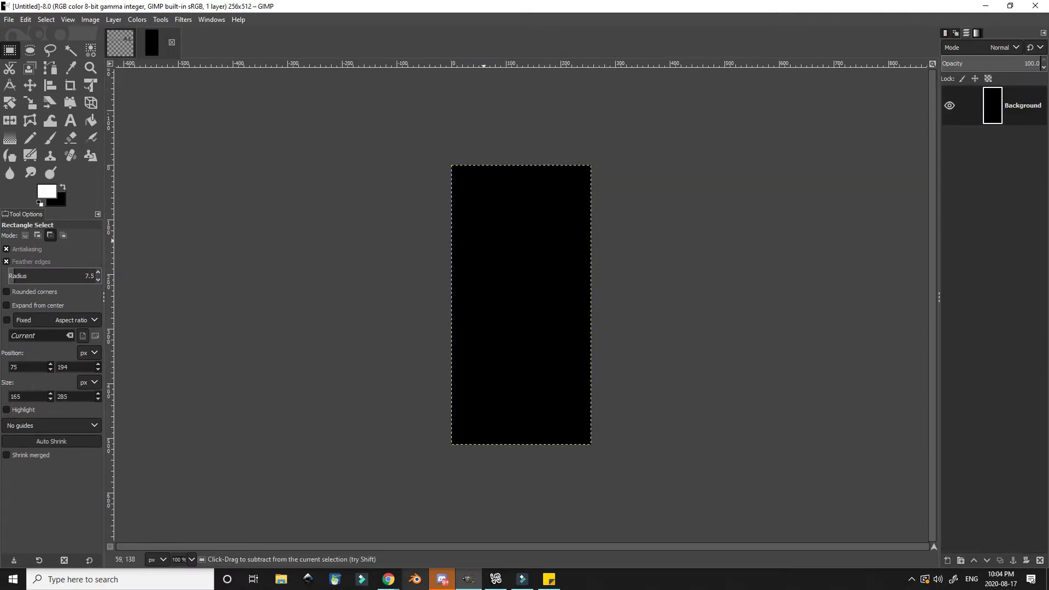
key(ctrl+v)
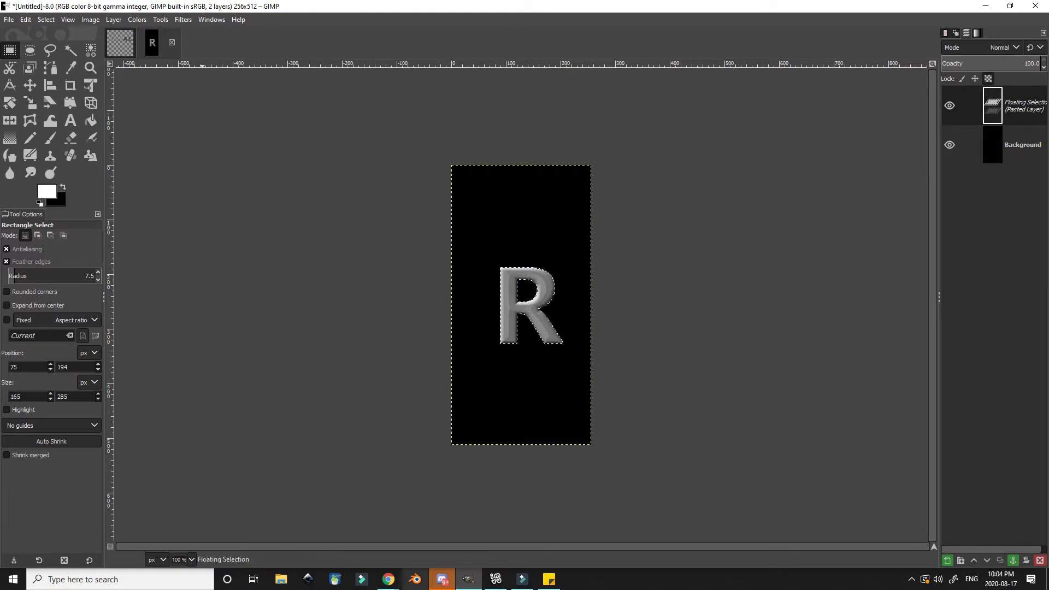
click(114, 20)
click(131, 34)
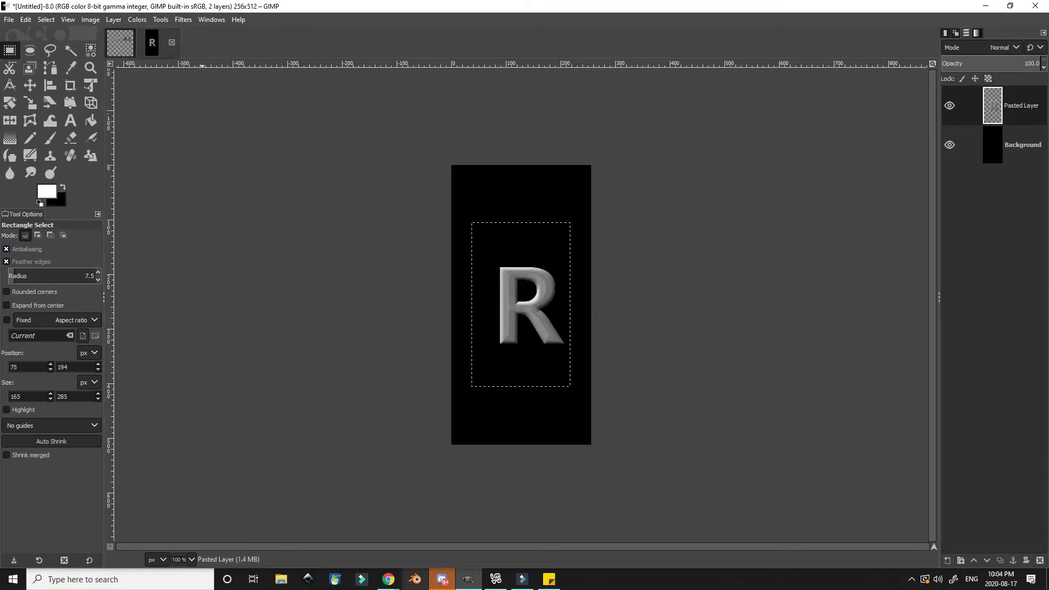
Expand the pasted R layer to the image size and move the letter up to the canvas's upper edge
click(30, 86)
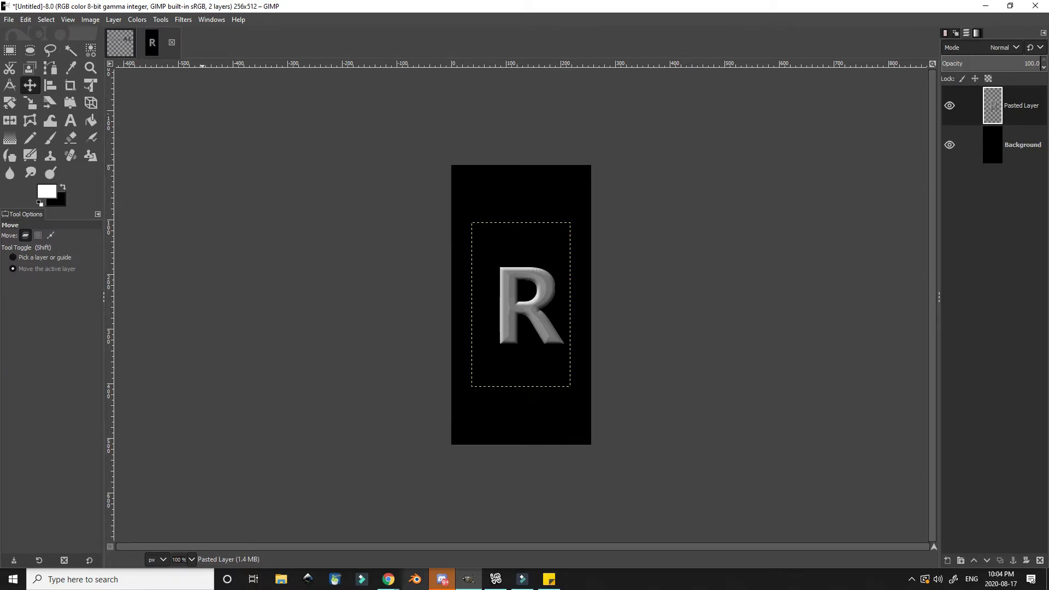
click(113, 20)
click(143, 203)
drag(521, 305, 515, 205)
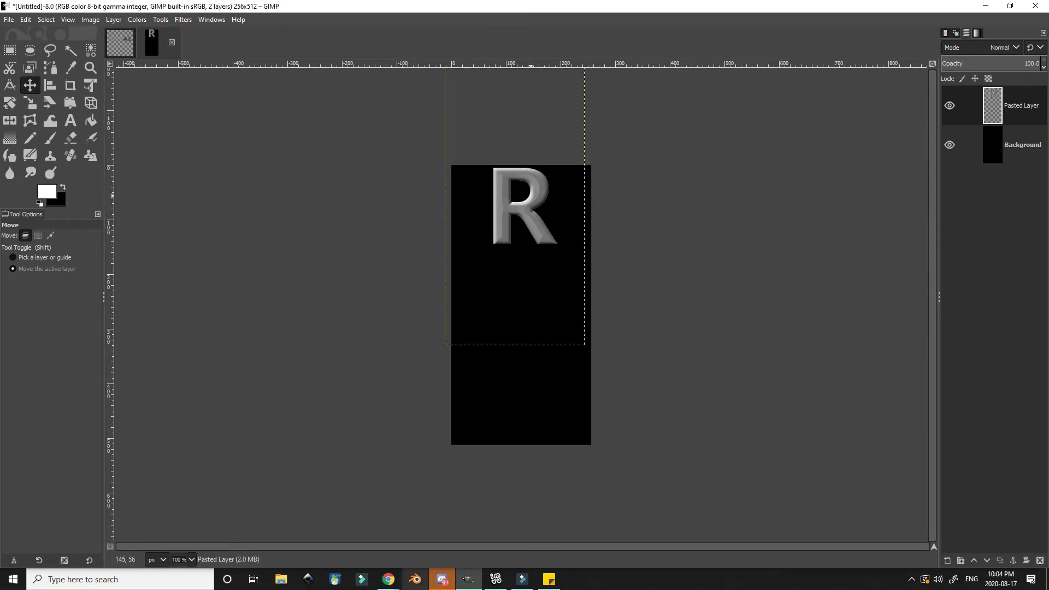
Switch to Chrome and the IMVU editor to check how the charm texture and opacity maps are laid out
click(389, 579)
click(421, 531)
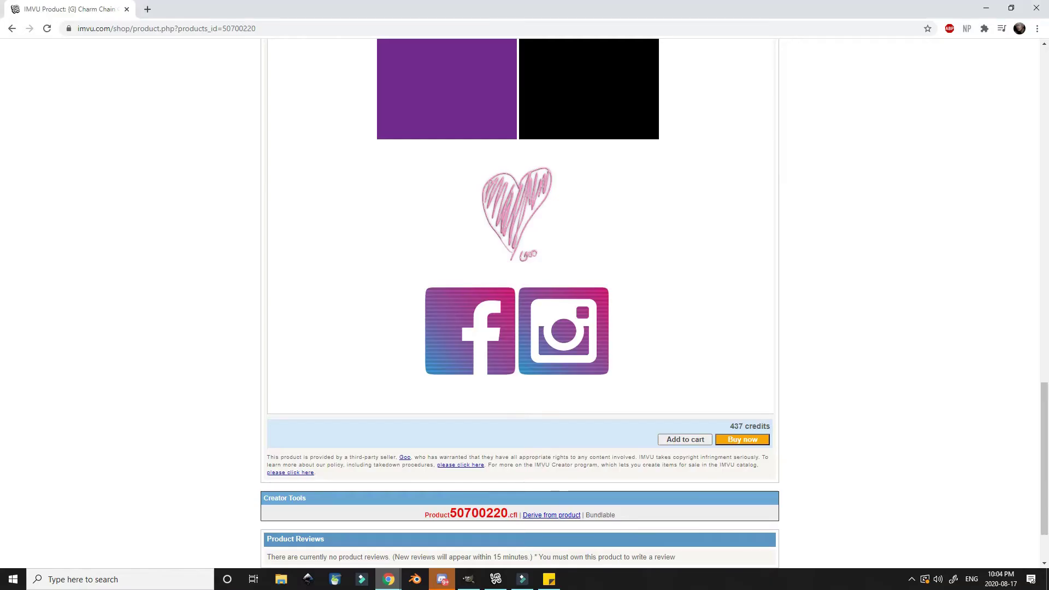
scroll(561, 334, up, 8)
scroll(520, 300, up, 2)
scroll(519, 301, down, 3)
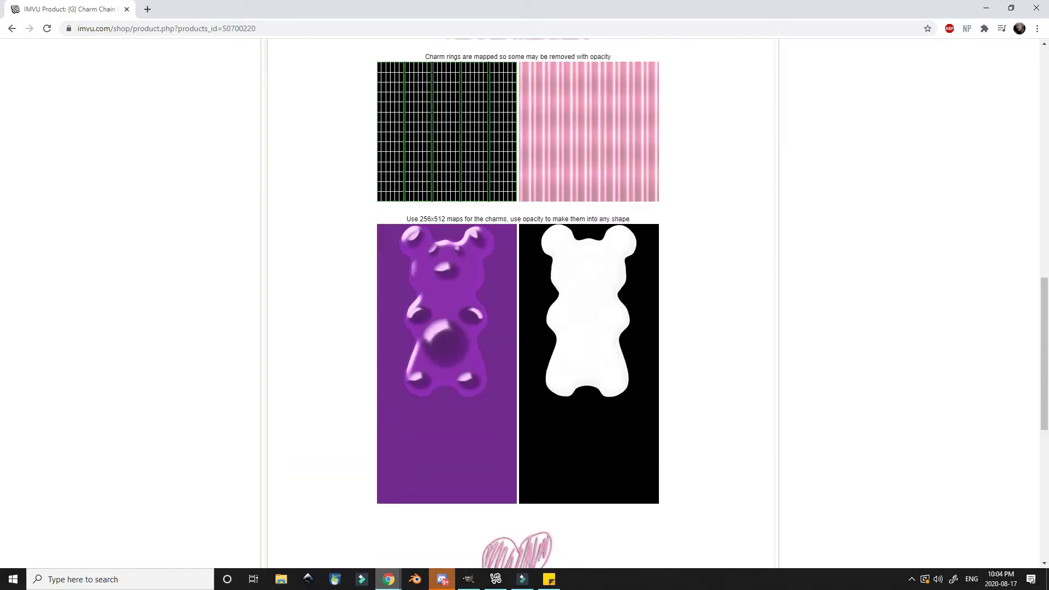
click(496, 580)
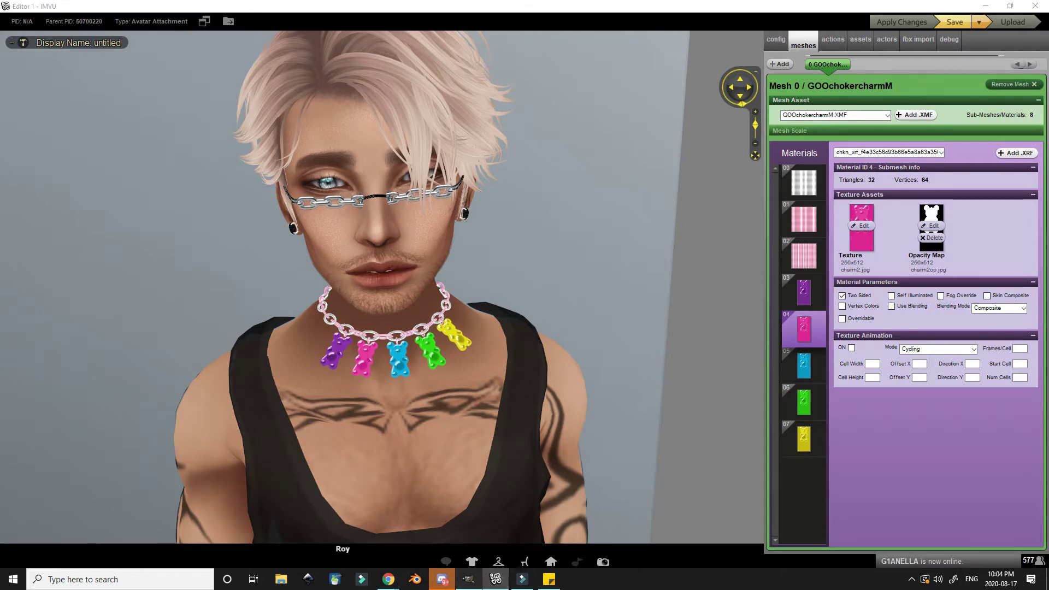
Switch back to GIMP, fine-tune the R's position near the canvas's upper edge and open the image export
click(469, 579)
drag(515, 205, 514, 207)
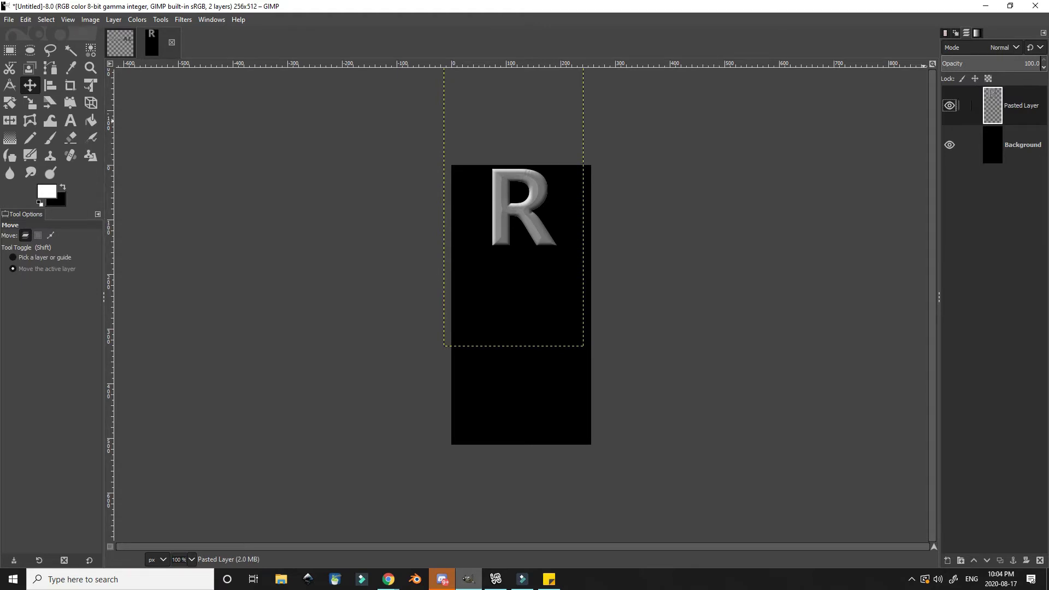
key(ctrl+shift+e)
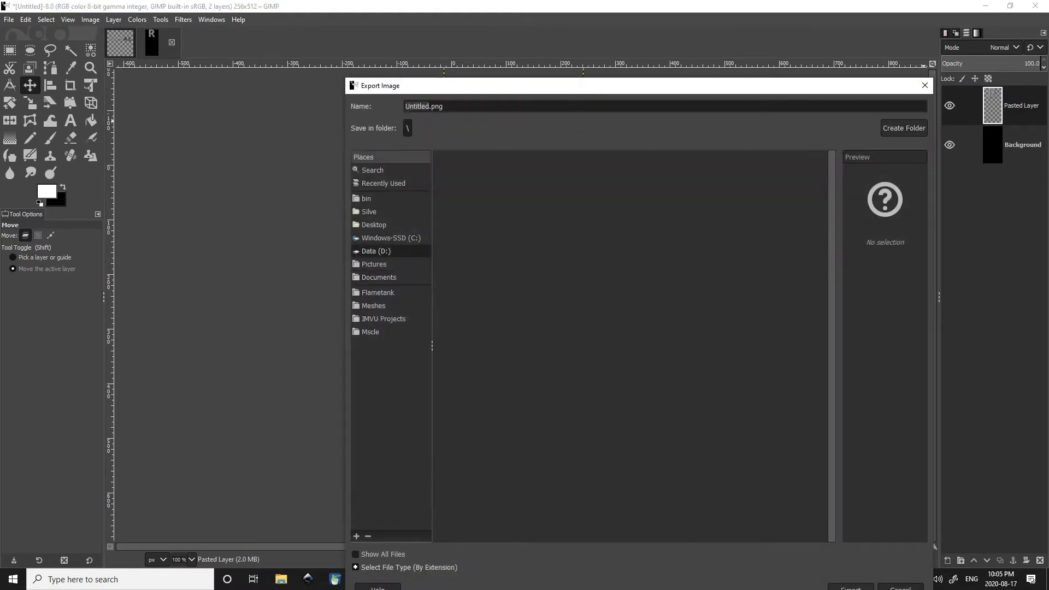
click(925, 85)
key(ctrl+shift+e)
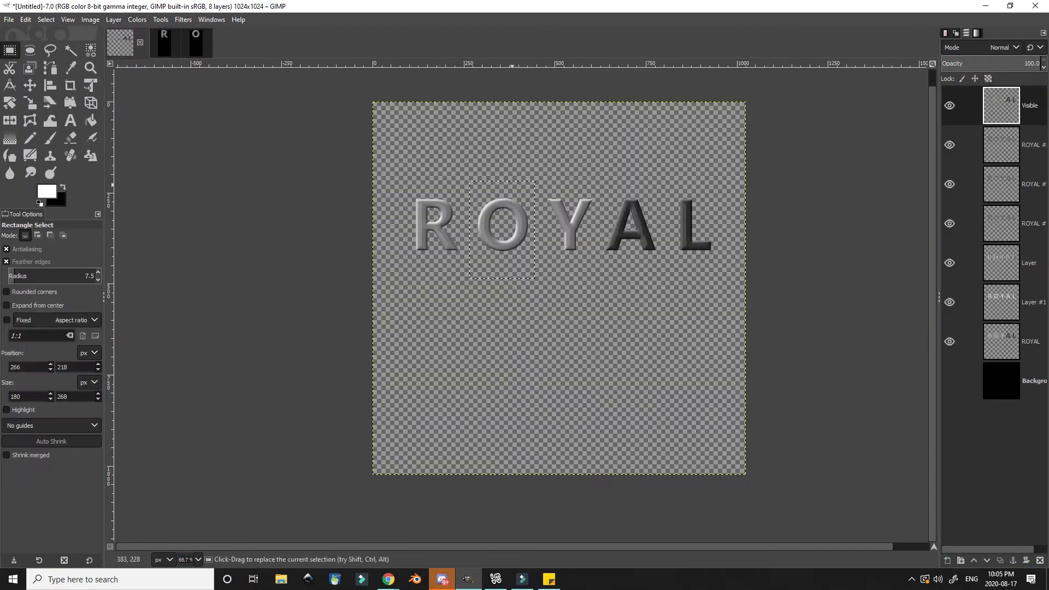
Copy the letters Y and A from the merged lettering layer into separate new 256 × 512 images
key(ctrl+c)
key(ctrl+n)
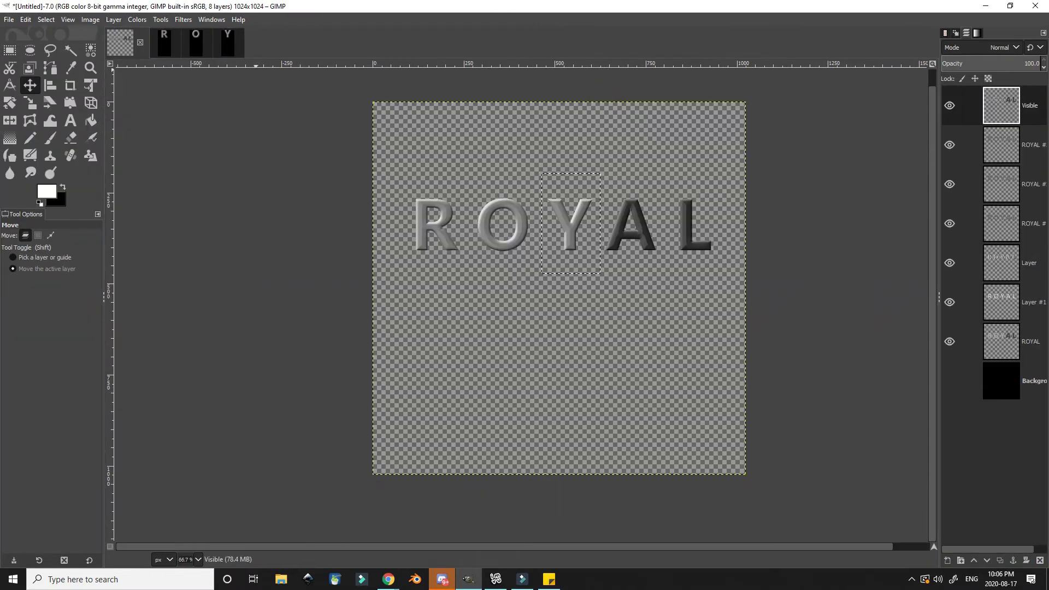
key(r)
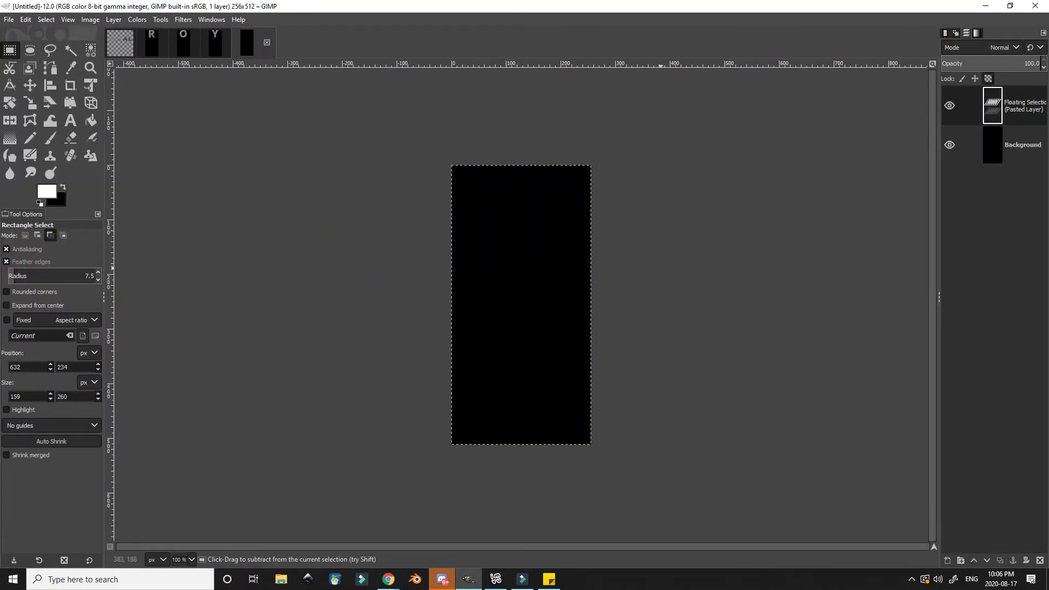
key(ctrl+v)
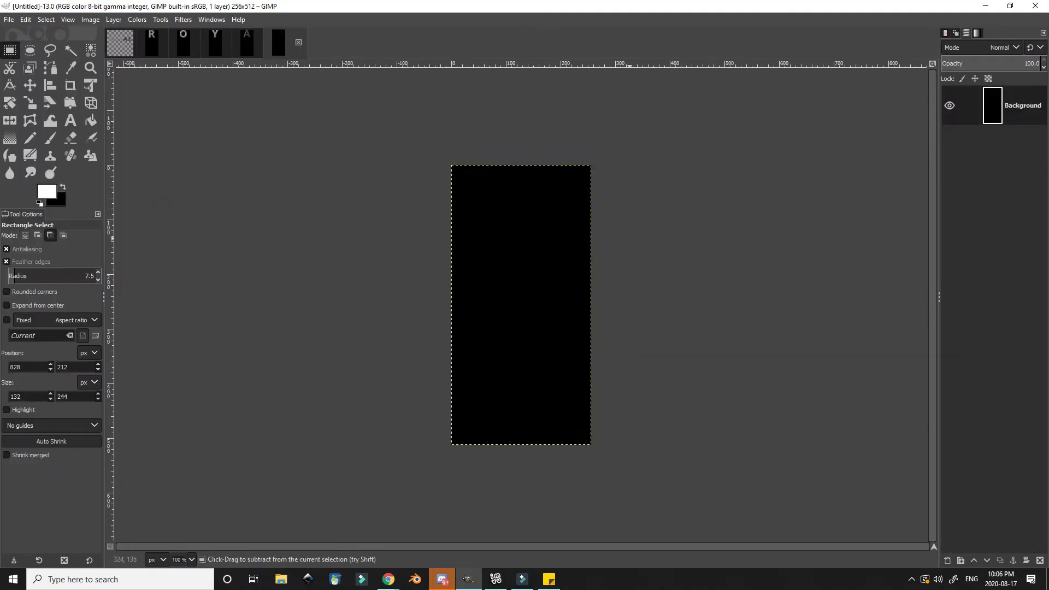
Paste the letter L into its own 256 × 512 image and move it up to the canvas's upper edge
key(ctrl+v)
key(m)
drag(523, 365, 526, 164)
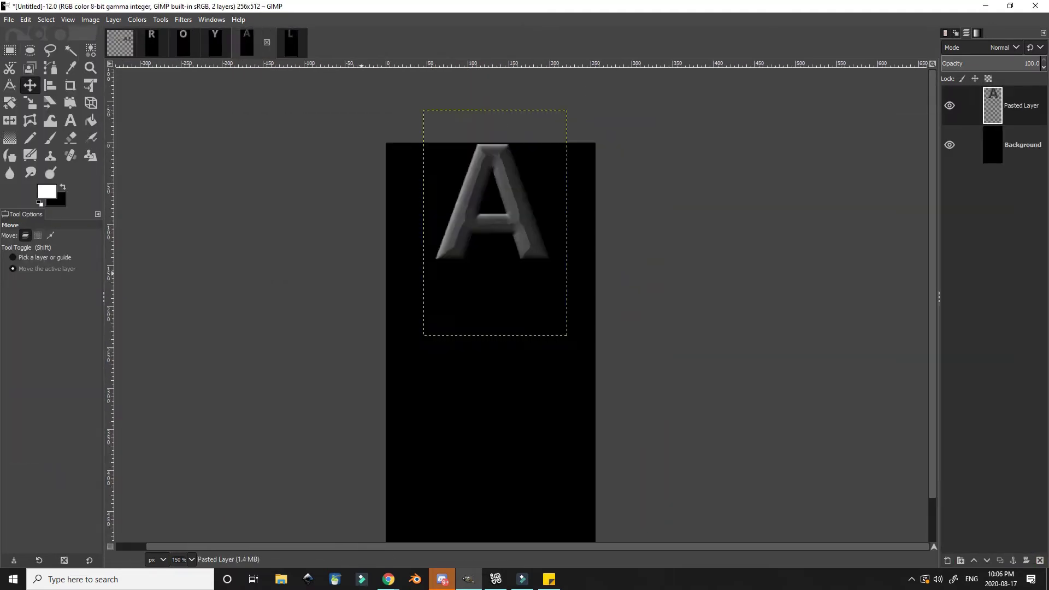
Fit the pasted A layer to the image size
right_click(1022, 108)
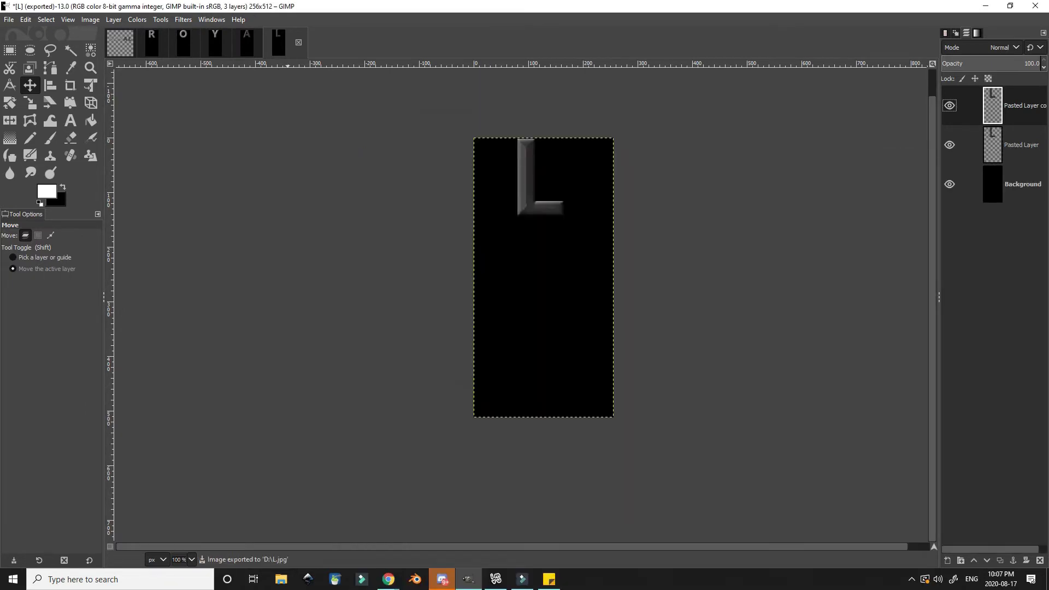
Colorize the duplicated L layer solid white with a Lightness of 1.000
click(137, 20)
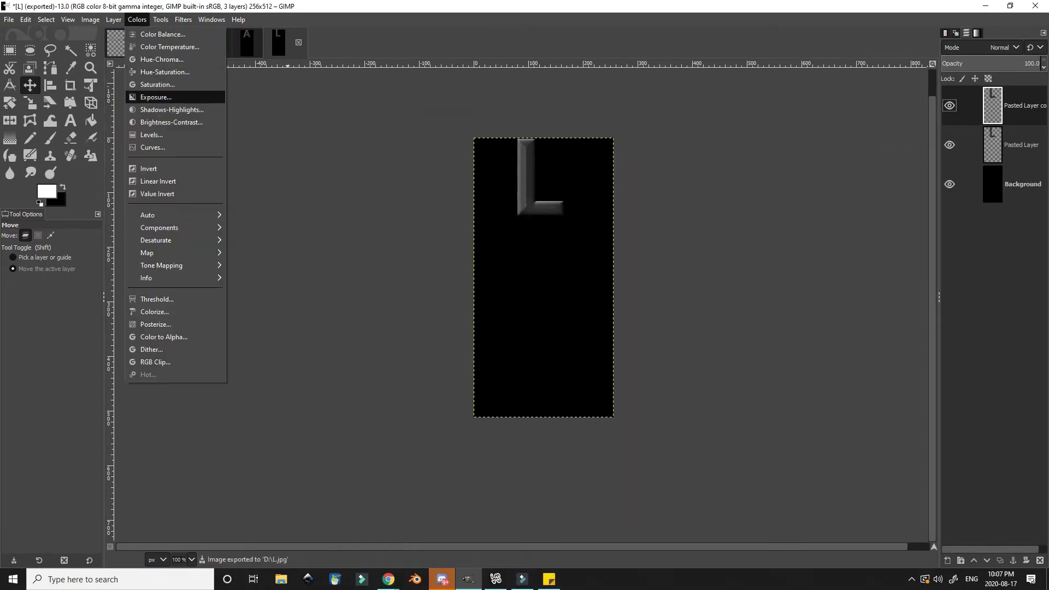
key(Down)
key(Down)
key(Down)
key(Down)
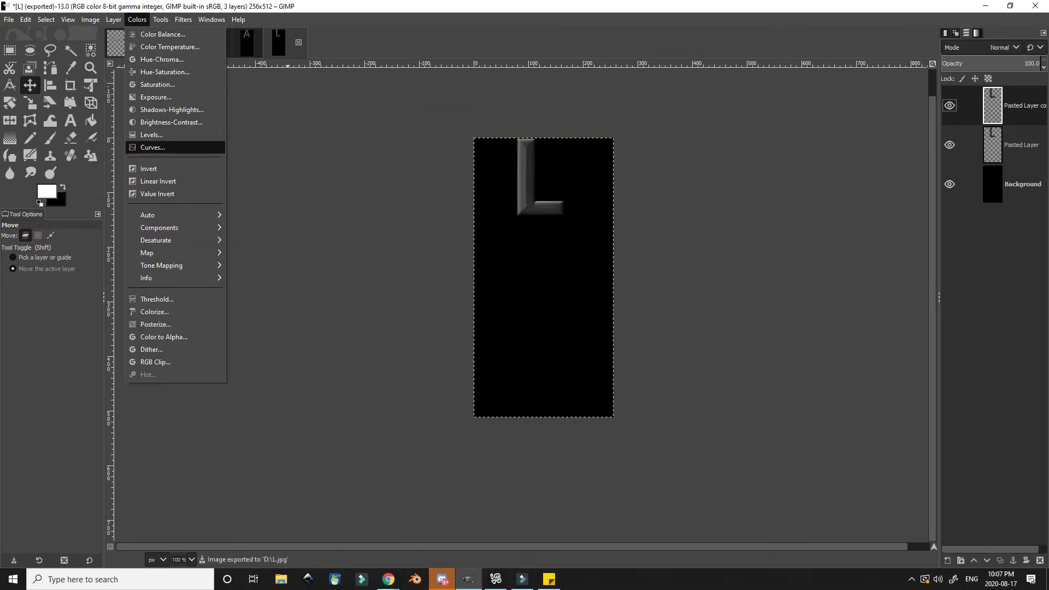
key(Up)
key(Up)
key(Up)
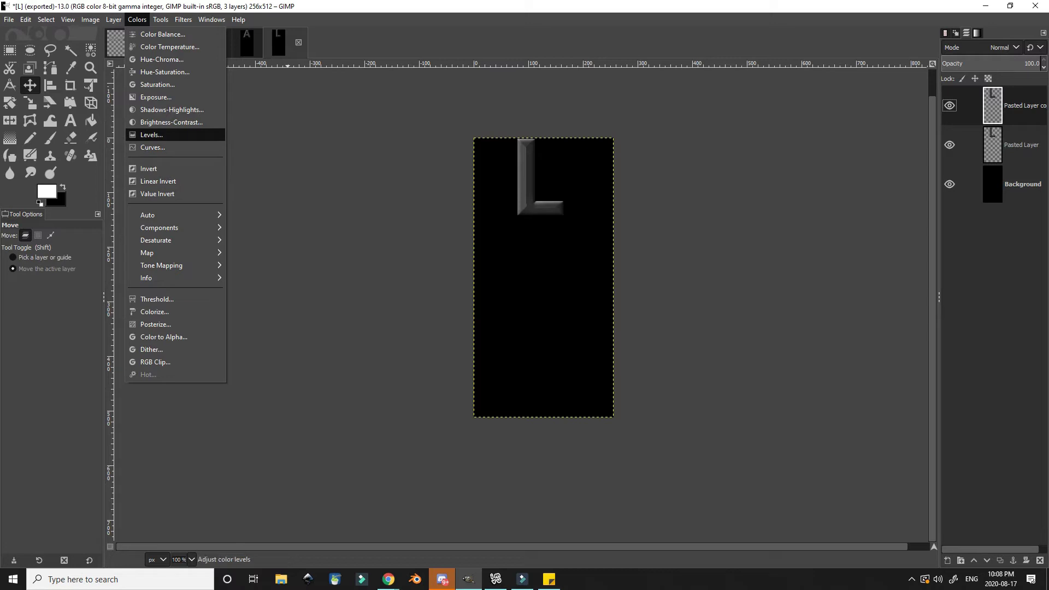
key(Up)
key(Up)
key(Down)
key(Down)
key(Down)
key(Down)
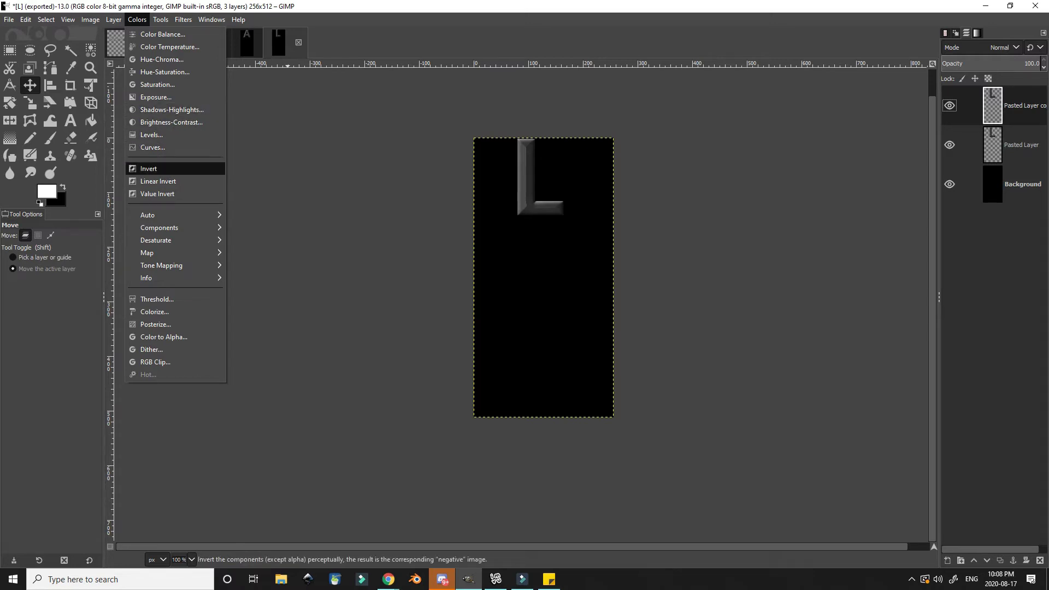
key(Down)
key(Down)
key(Down)
key(Down)
key(Down)
key(Down)
key(Down)
key(Down)
key(Down)
key(Down)
key(Return)
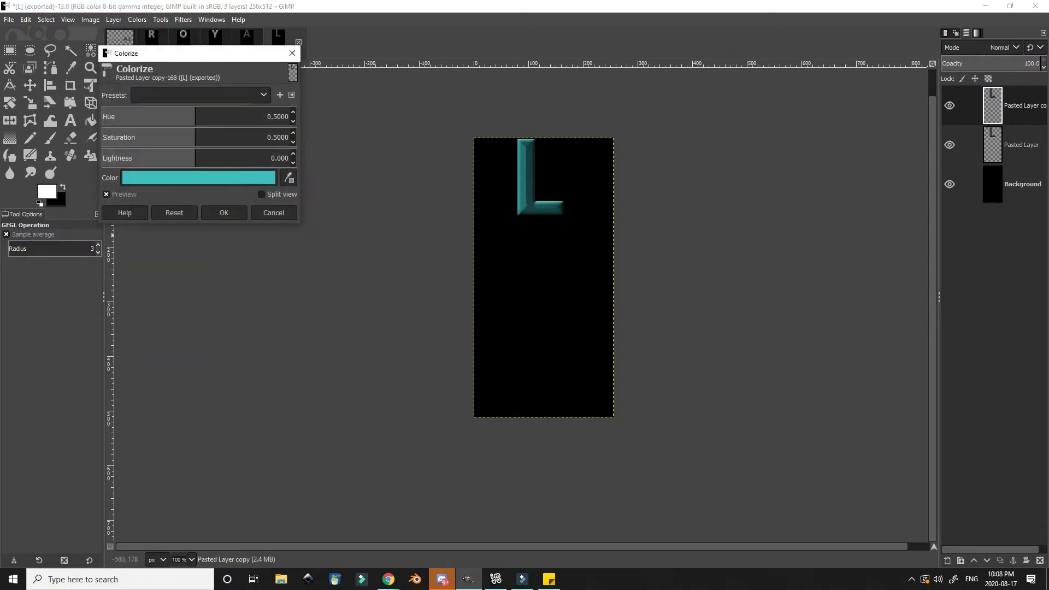
drag(192, 155, 297, 155)
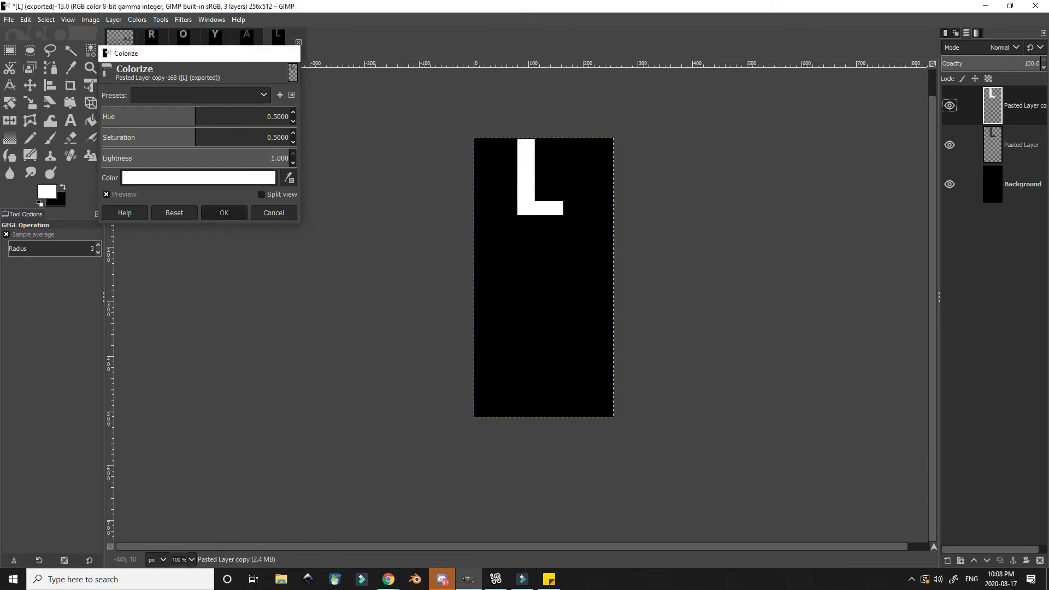
click(224, 212)
Repeat the white Colorize on the letter layers of the A, Y, O and R images
click(247, 43)
key(ctrl+f)
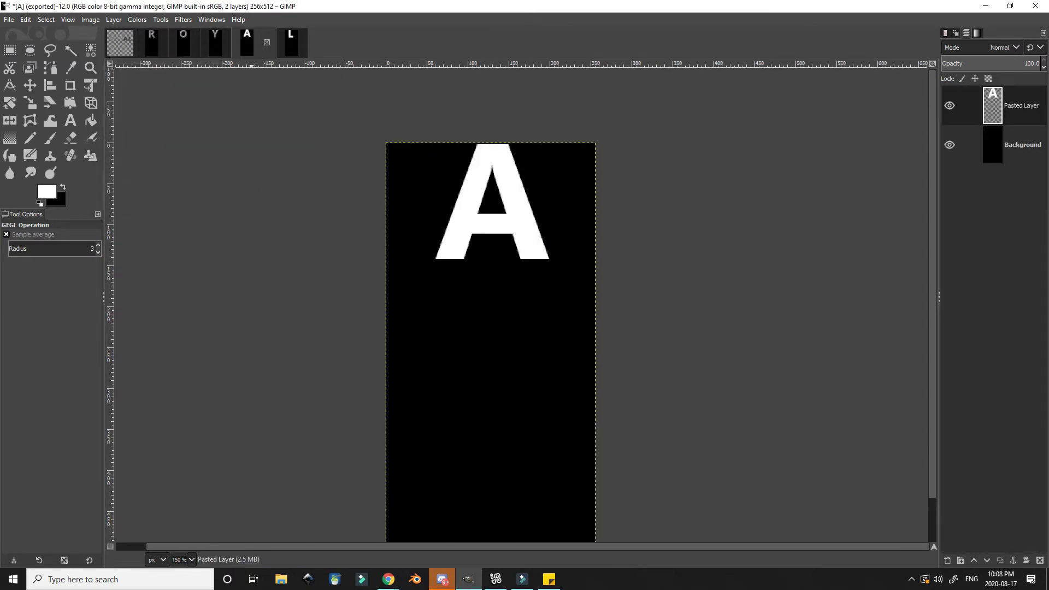
key(ctrl+Page_Up)
key(ctrl+Page_Up)
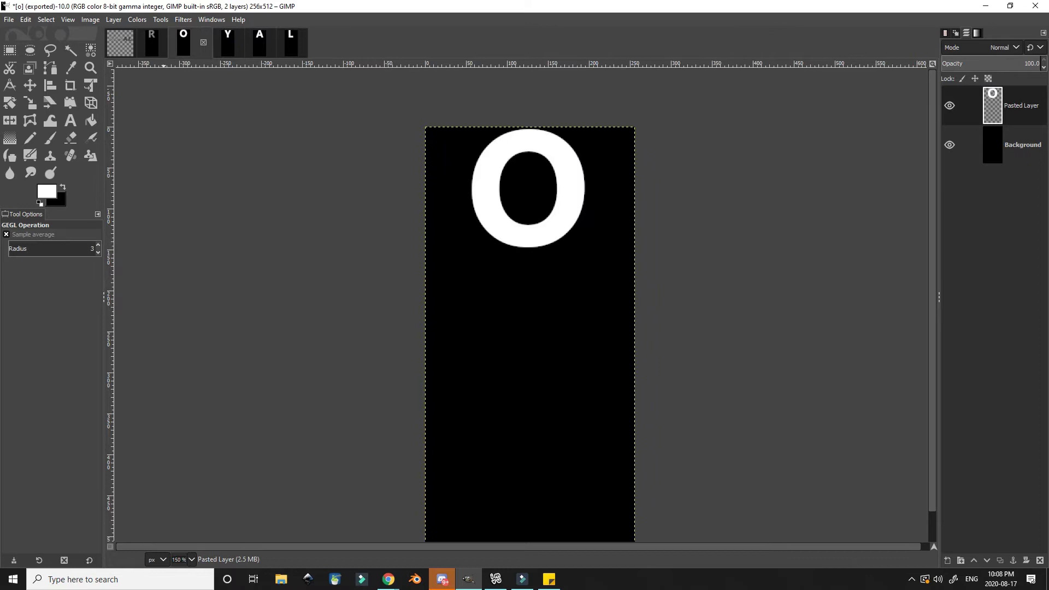
key(ctrl+Page_Up)
Export the white R image as rop.jpg and the white O image as oop.gif on the D: drive
key(ctrl+shift+e)
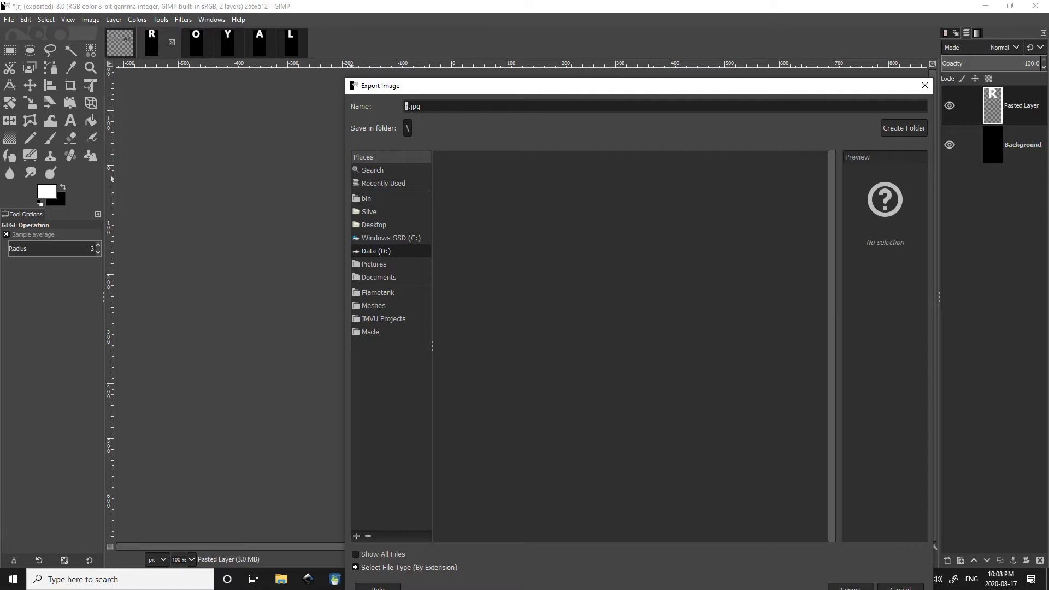
text(r)
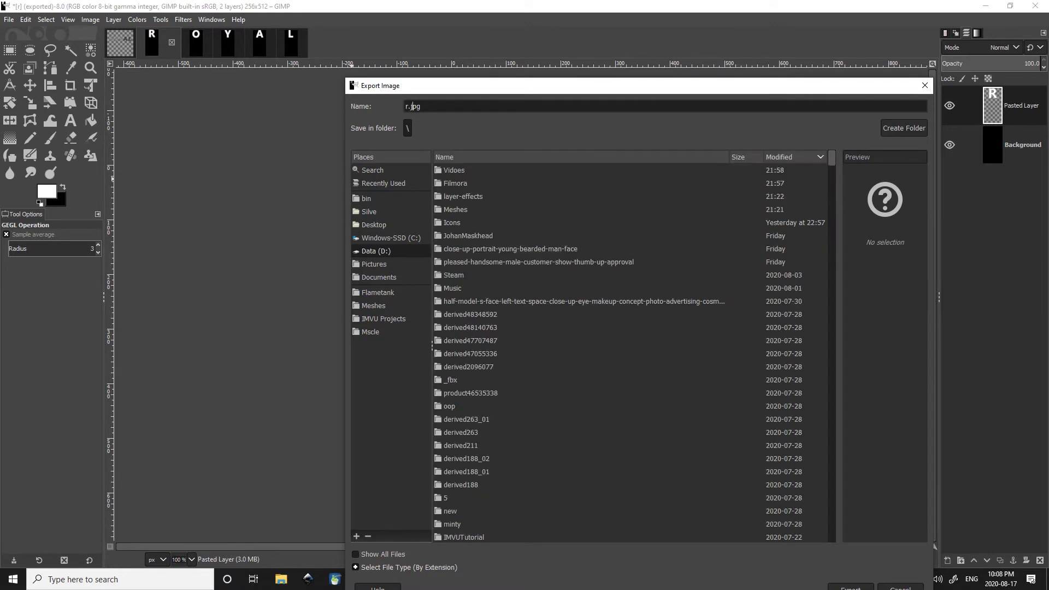
text(op.j)
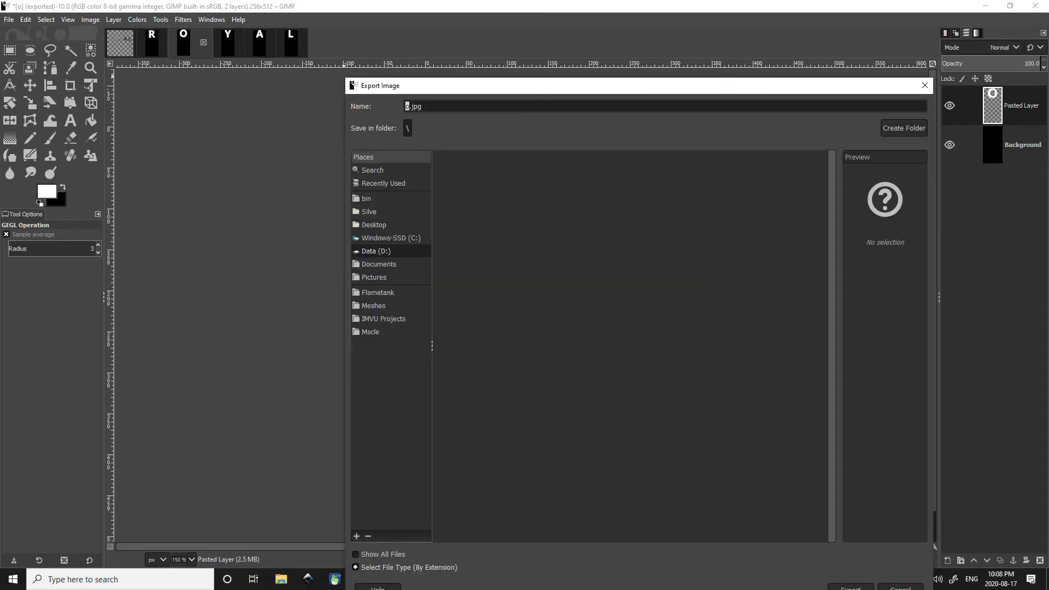
text(oop.)
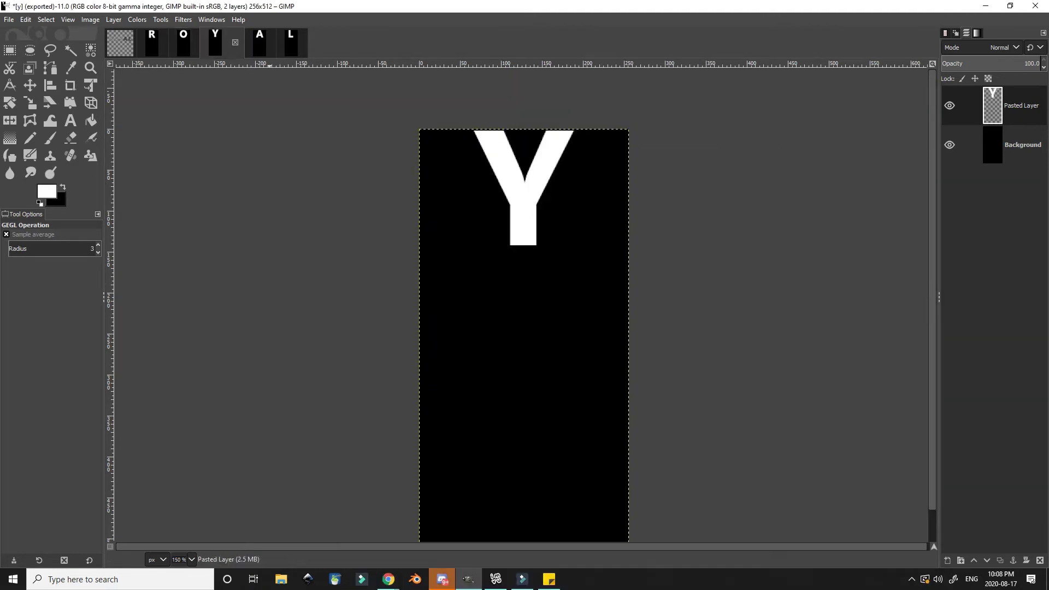
Export the white Y image as yop.gif and the white A image as Aop.gif
key(shift+ctrl+e)
text(yop.gif)
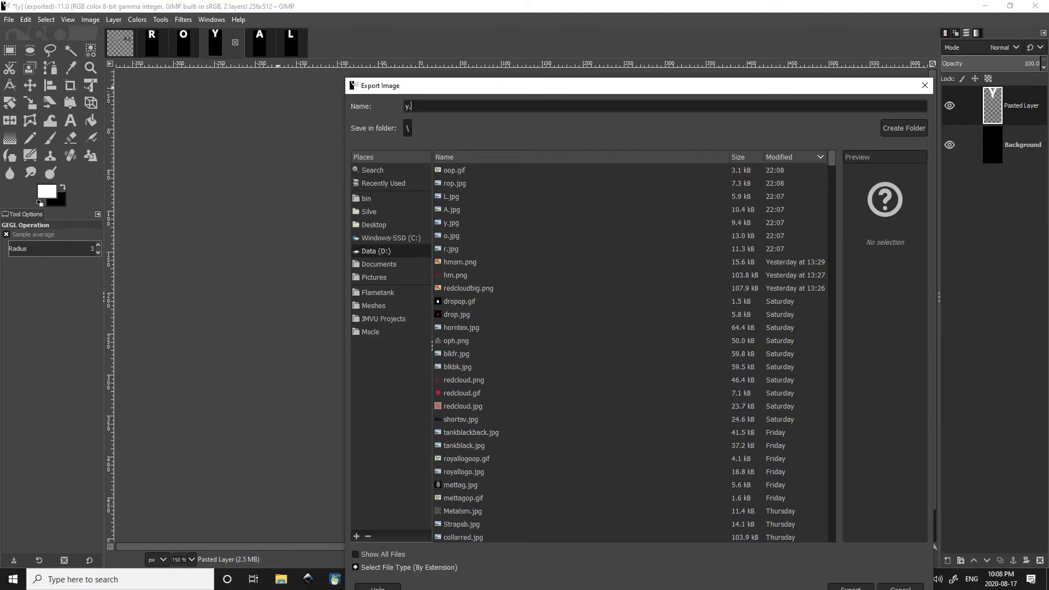
key(Return)
key(shift+ctrl+e)
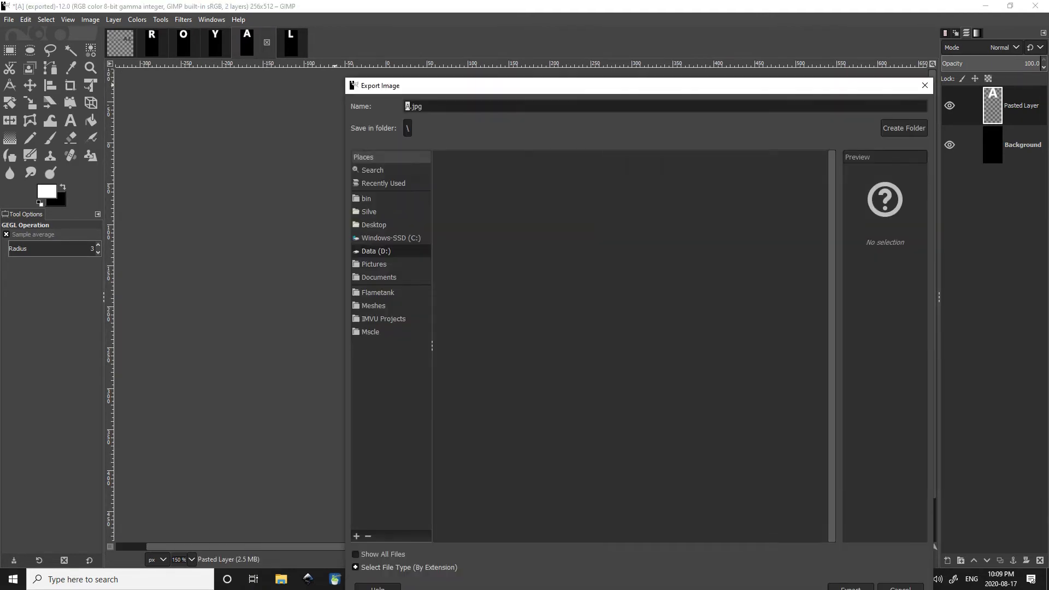
text(Aop.gif)
key(Return)
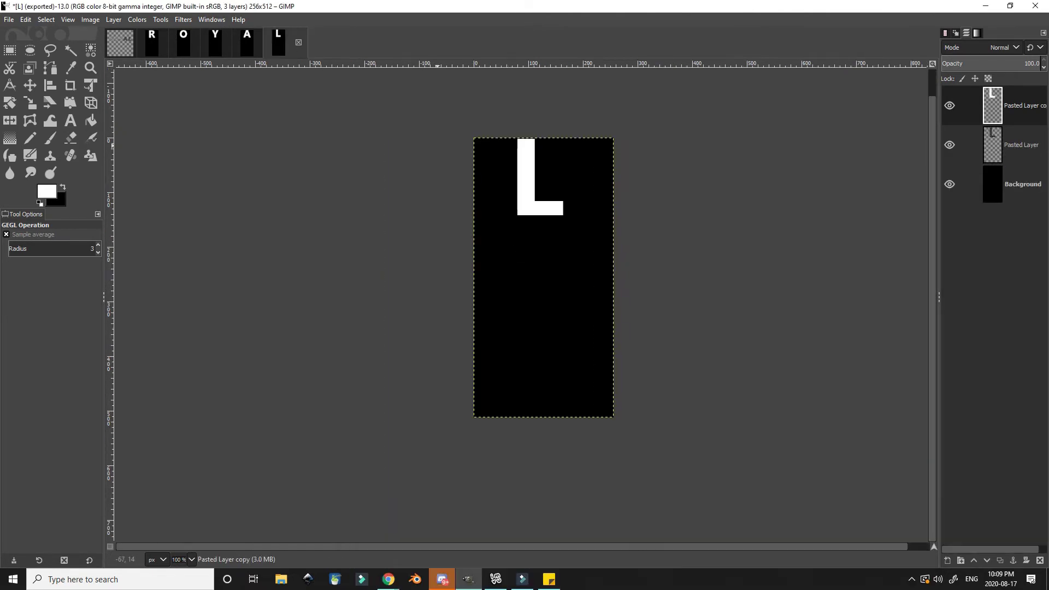
Export the white L image as Lop.gif
key(shift+ctrl+e)
text(Lop.gif)
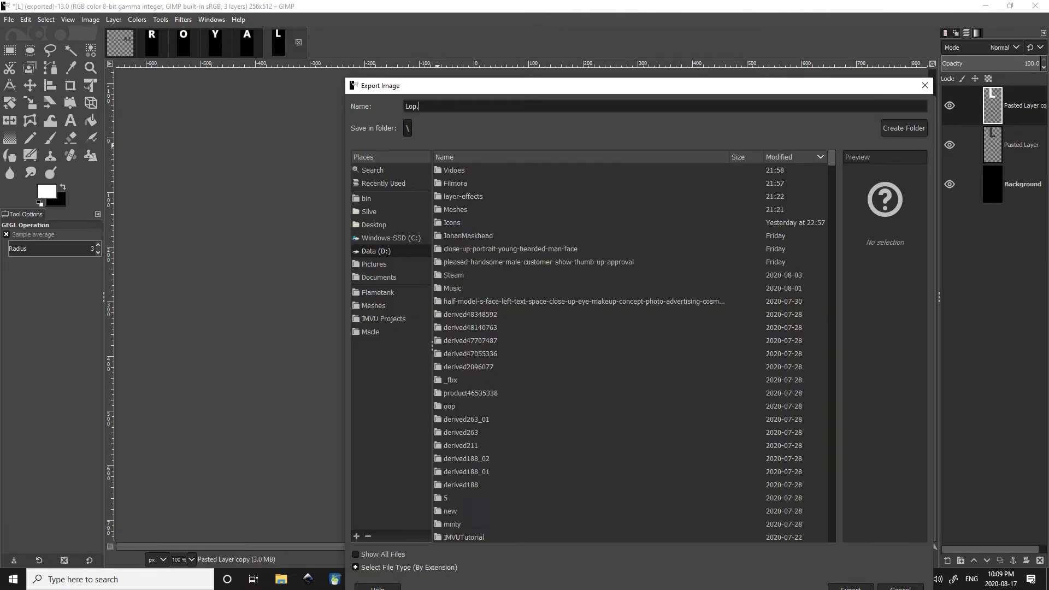
key(Return)
key(Return)
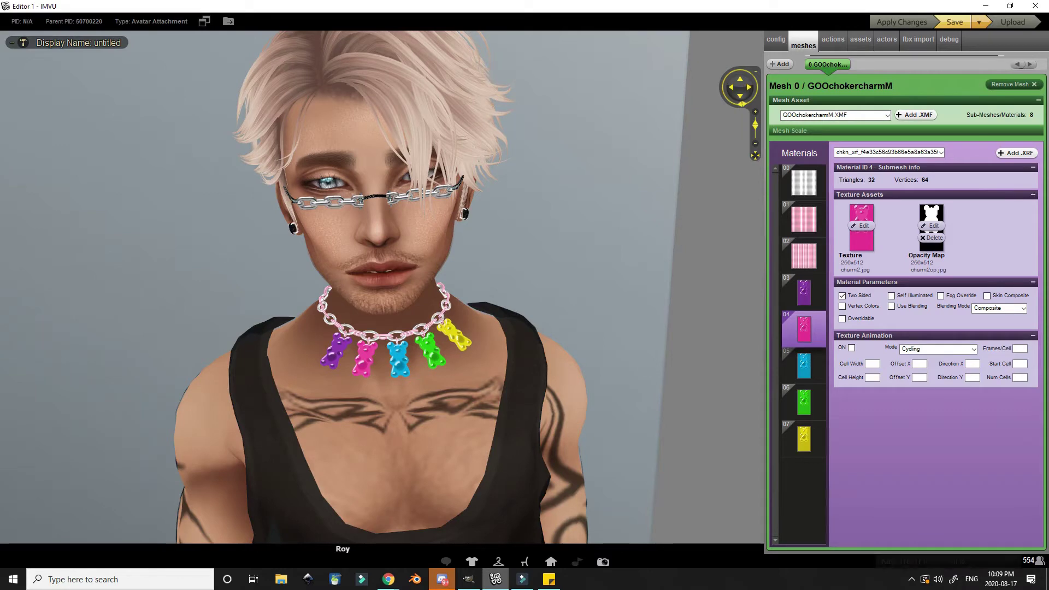
In the IMVU editor, set material 03's texture to r.jpg and its opacity map to rop.jpg
click(803, 292)
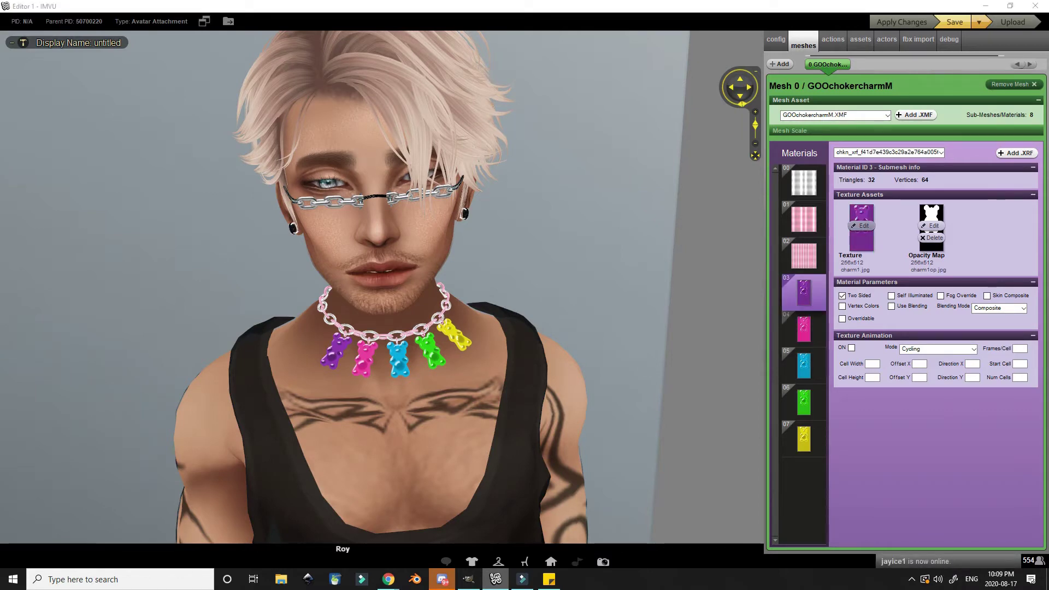
click(861, 226)
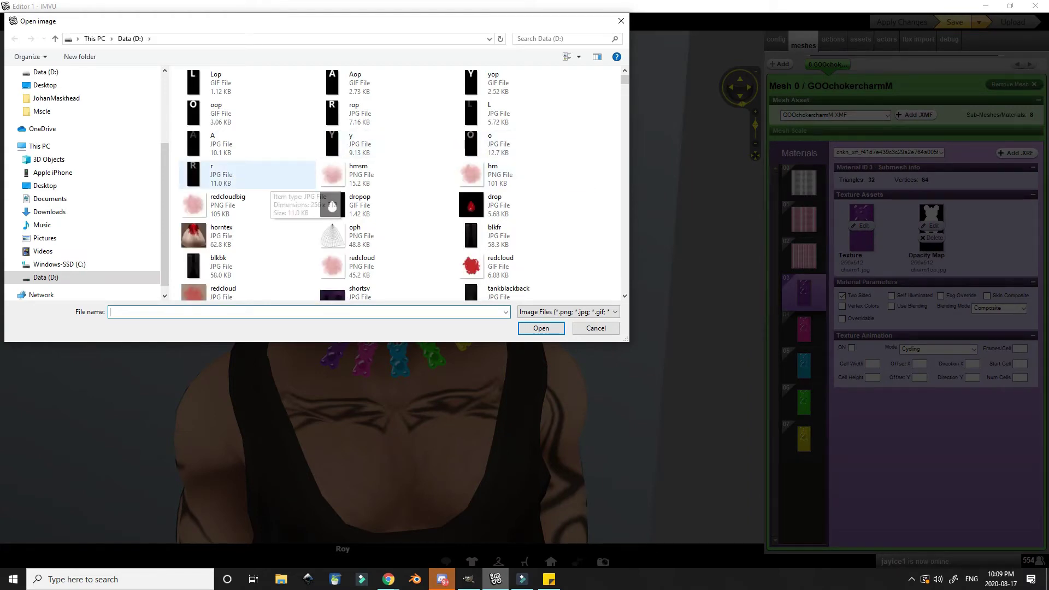
double_click(257, 177)
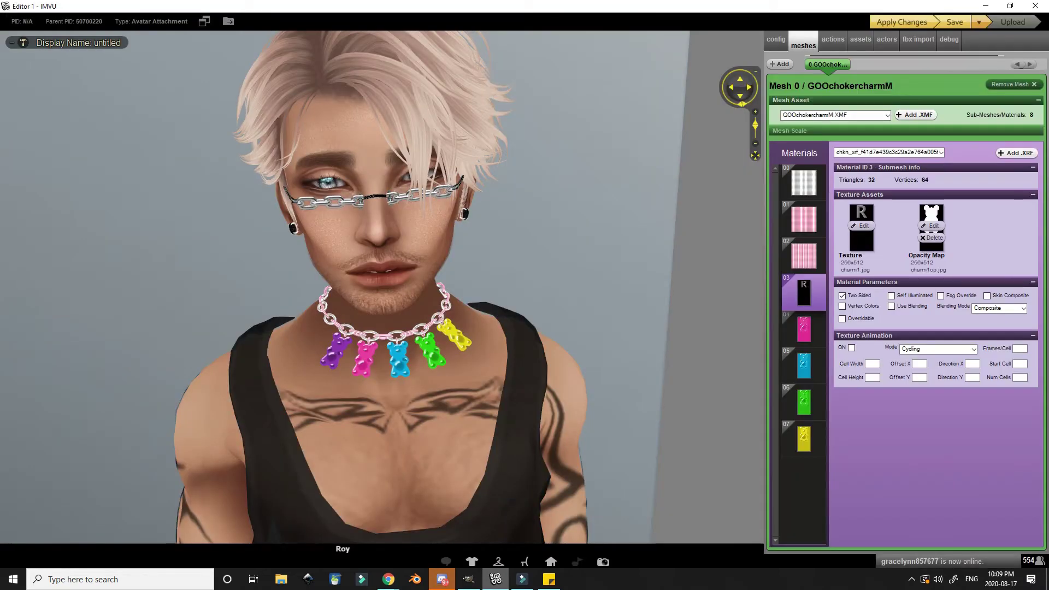
click(932, 225)
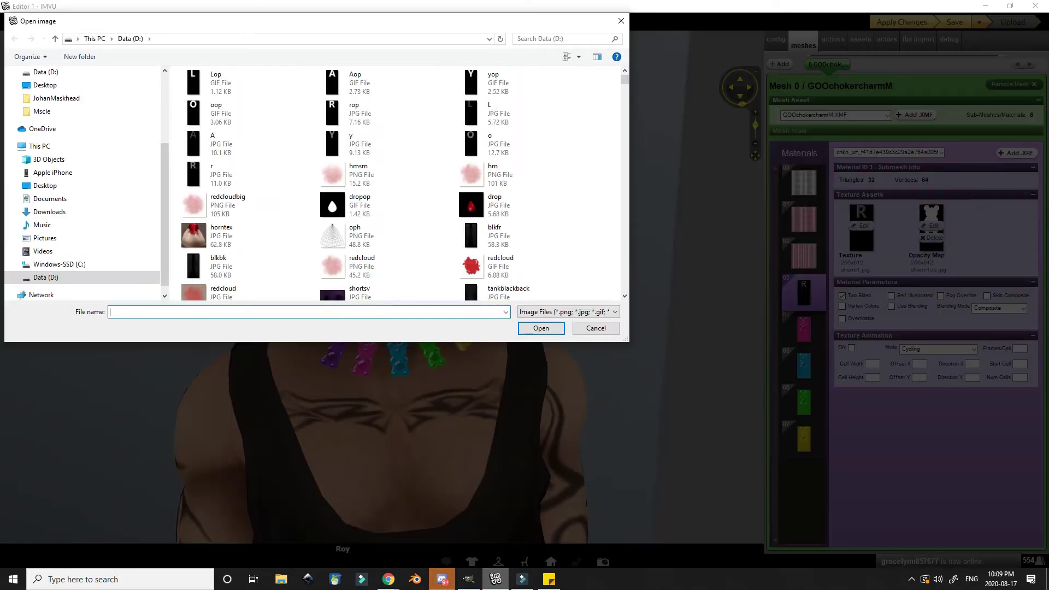
double_click(385, 114)
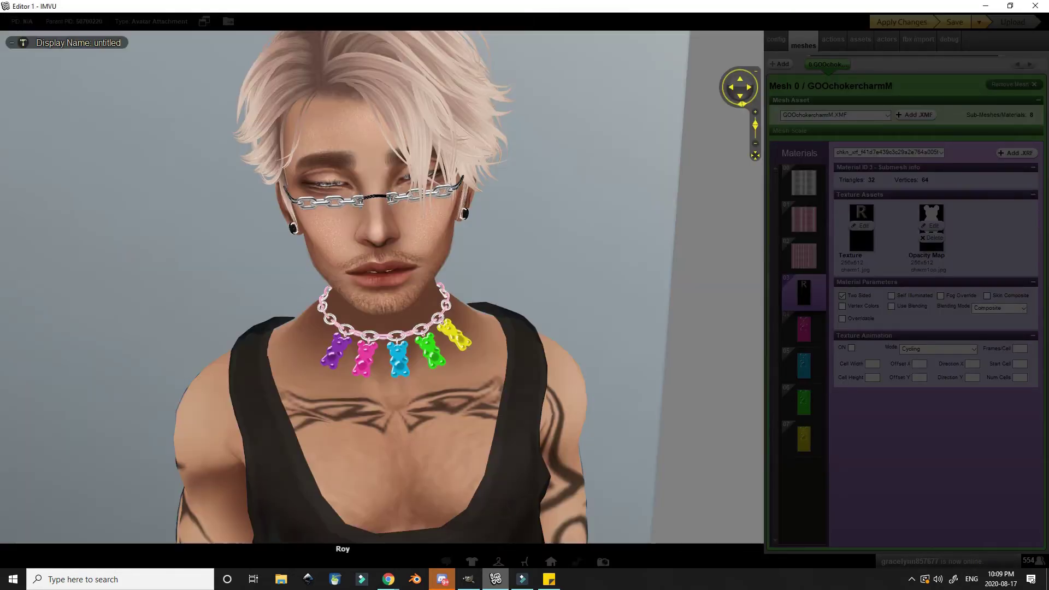
Set material 04's texture to o.jpg and its opacity map to oop.gif
click(804, 330)
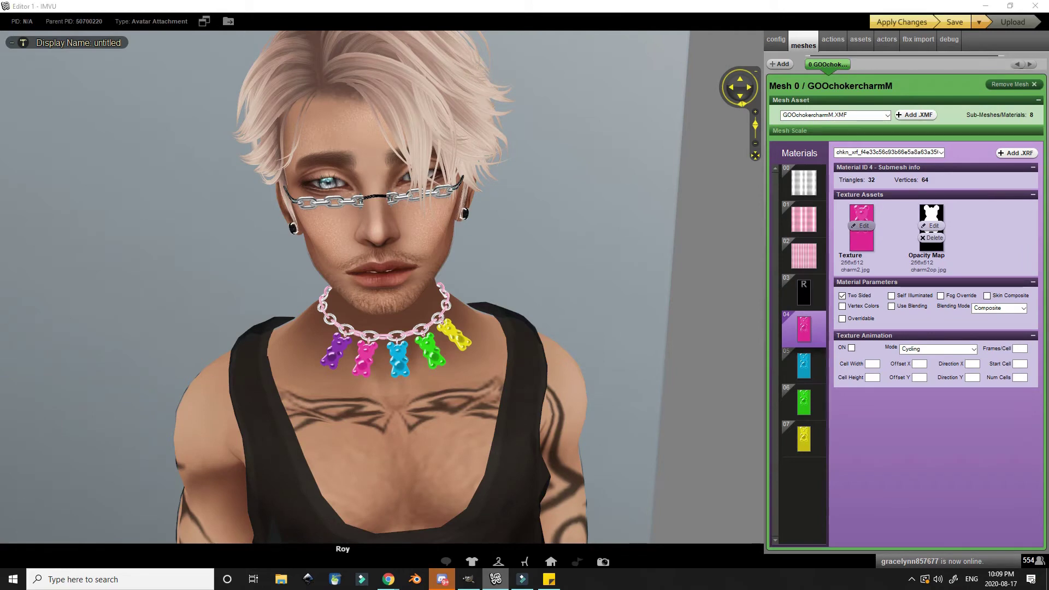
click(861, 226)
double_click(534, 145)
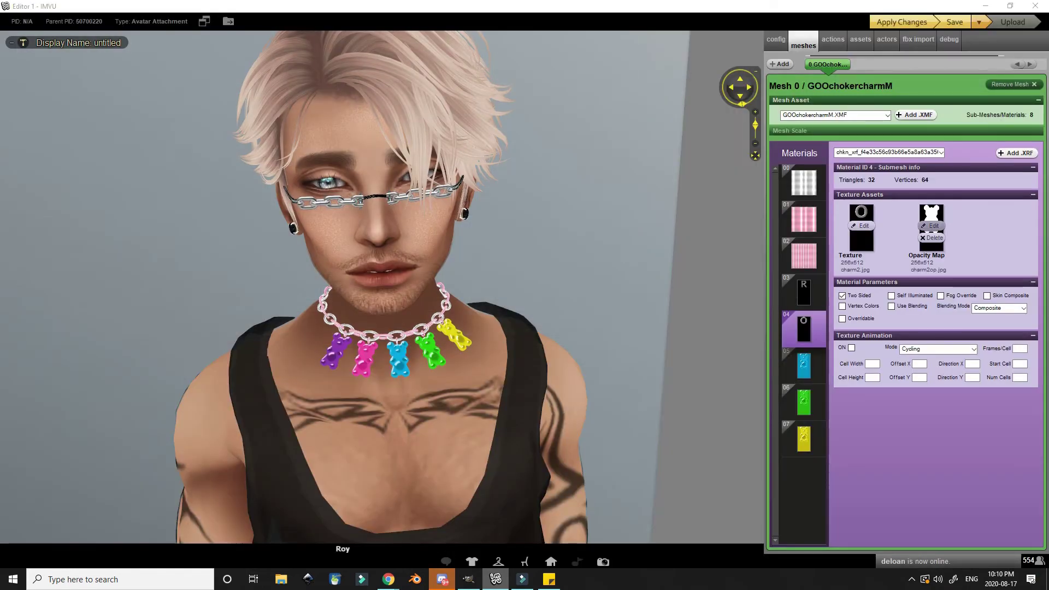
click(932, 226)
double_click(241, 114)
Set material 05's texture to y.jpg and its opacity map to yop.gif
click(804, 366)
click(861, 226)
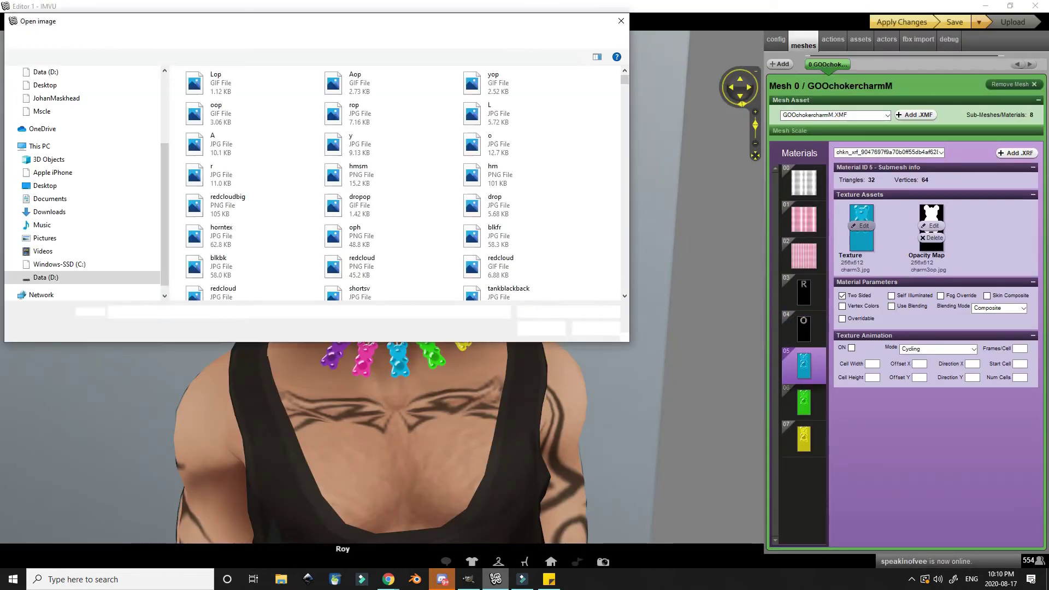
double_click(355, 145)
click(861, 225)
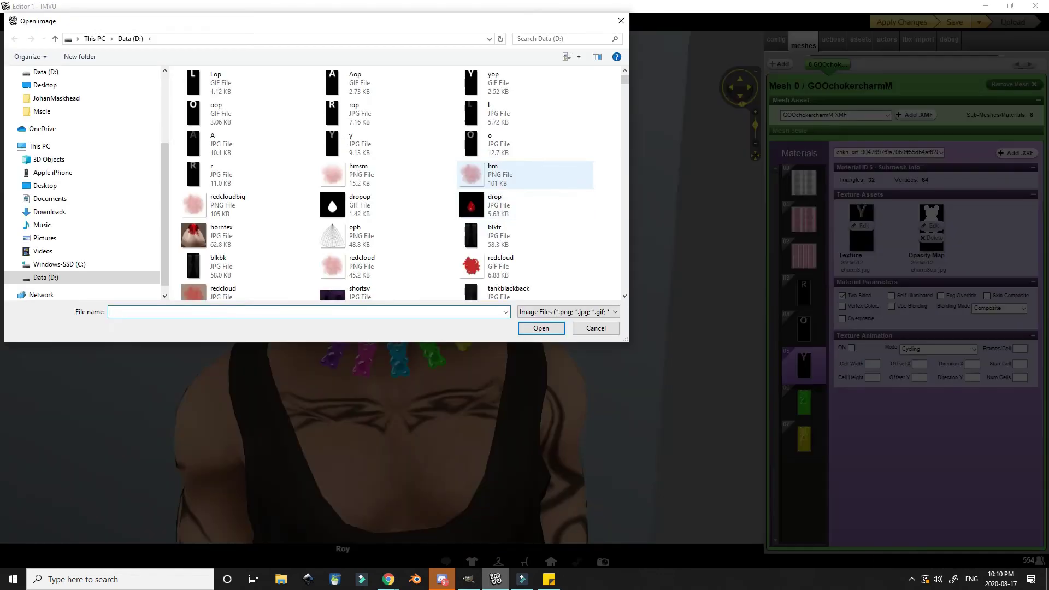
double_click(471, 87)
Set material 06's texture to A.jpg and its opacity map to Aop.gif
click(803, 402)
click(862, 225)
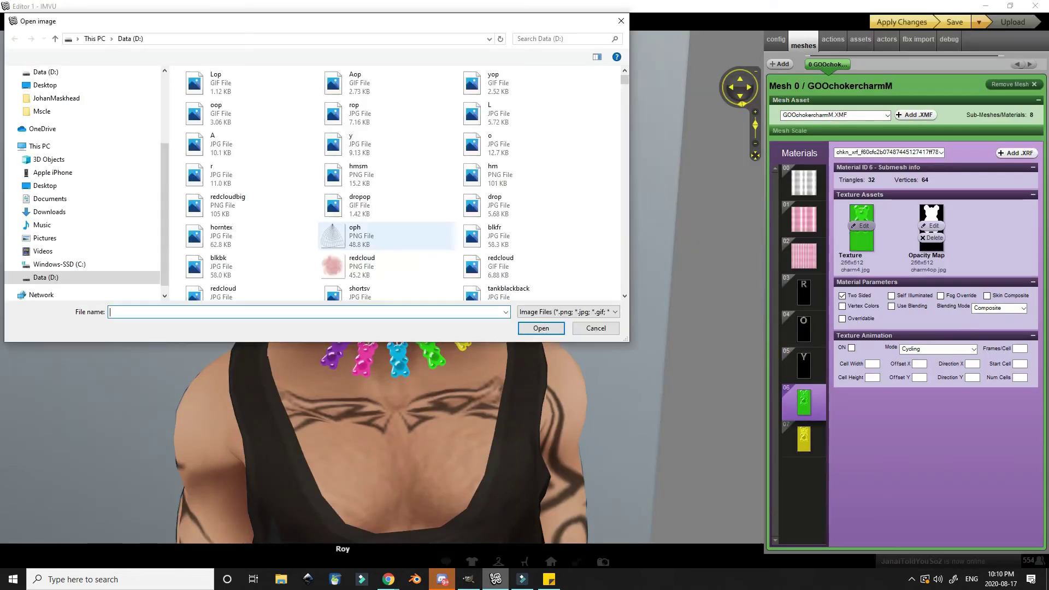
double_click(355, 76)
click(861, 226)
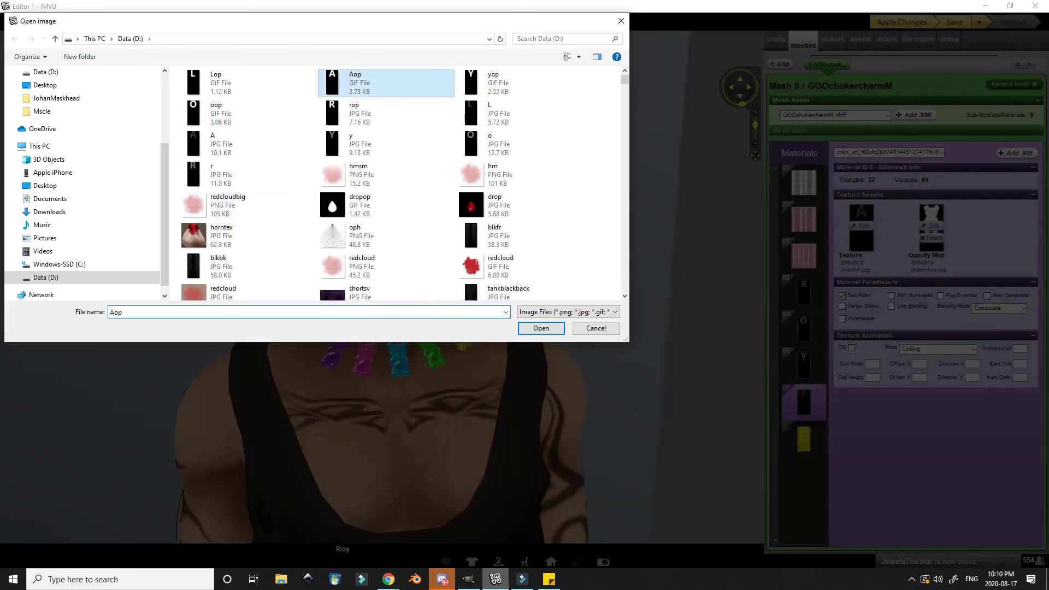
key(Escape)
Set material 07's texture to L.jpg and its opacity map to Lop.gif
click(804, 439)
click(861, 226)
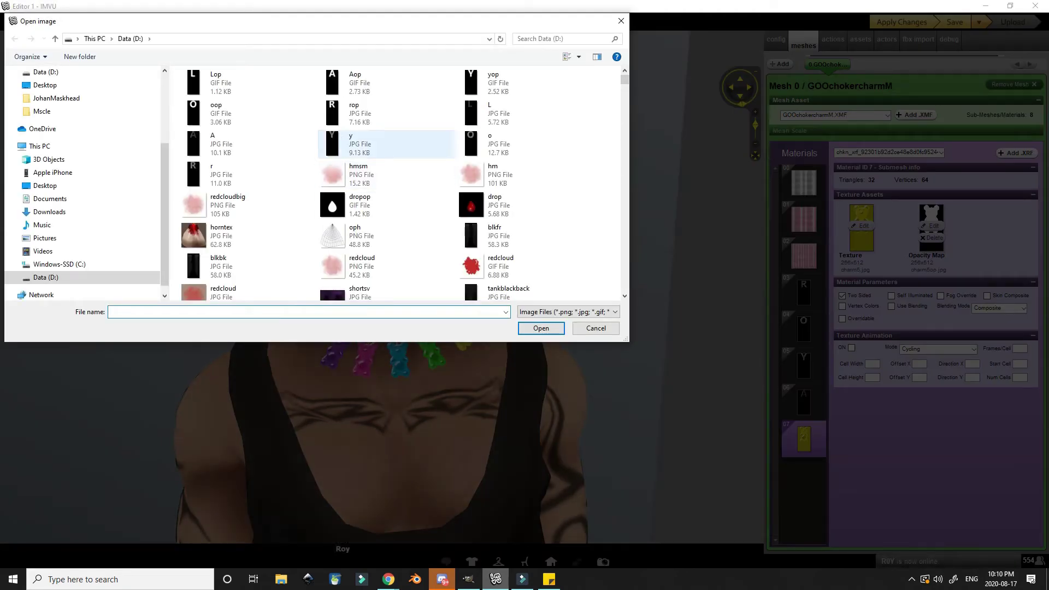
double_click(387, 143)
click(861, 226)
click(525, 113)
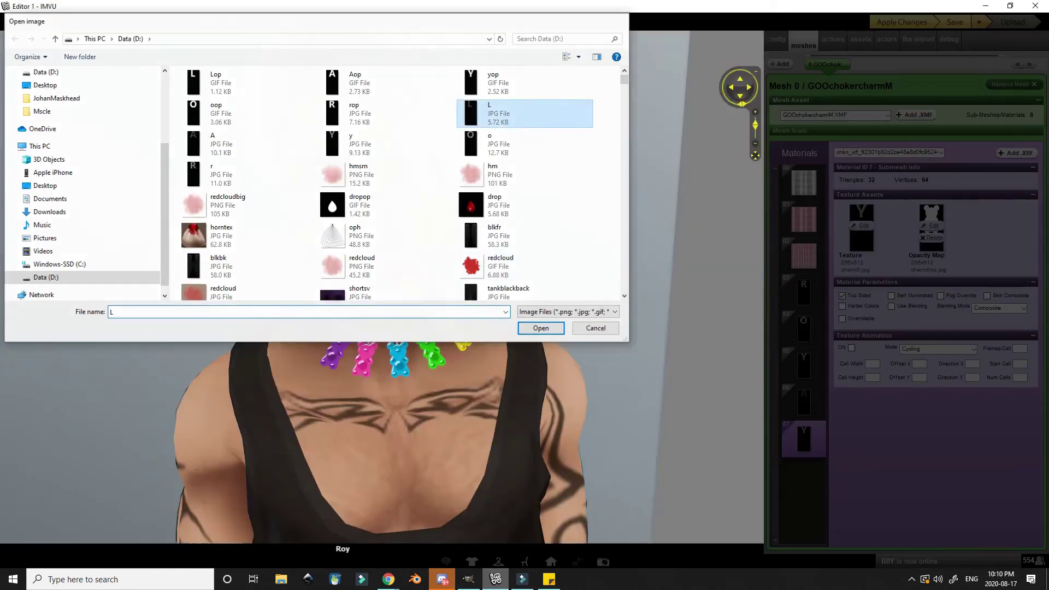
click(931, 225)
double_click(524, 113)
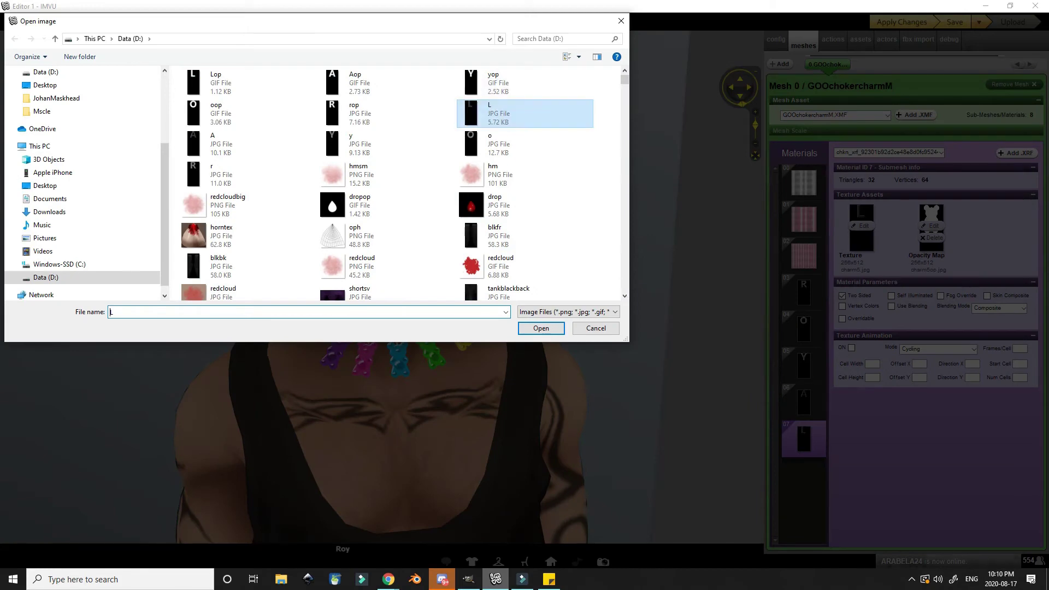
double_click(524, 113)
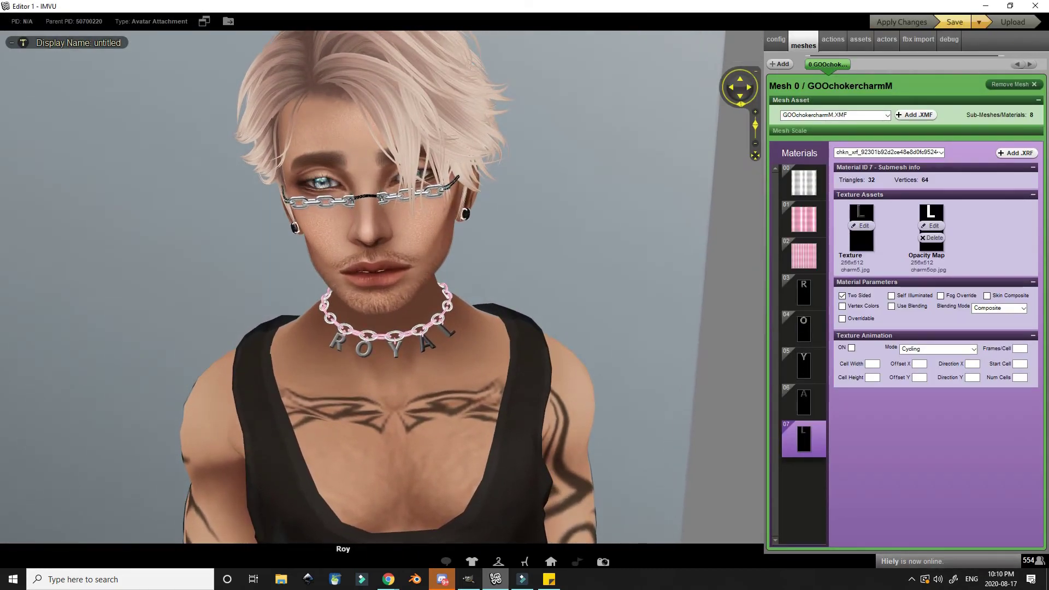
Copy the charm-ring templates from the product page into a new GIMP image, with the grid layer on top at 88.5 opacity
click(468, 579)
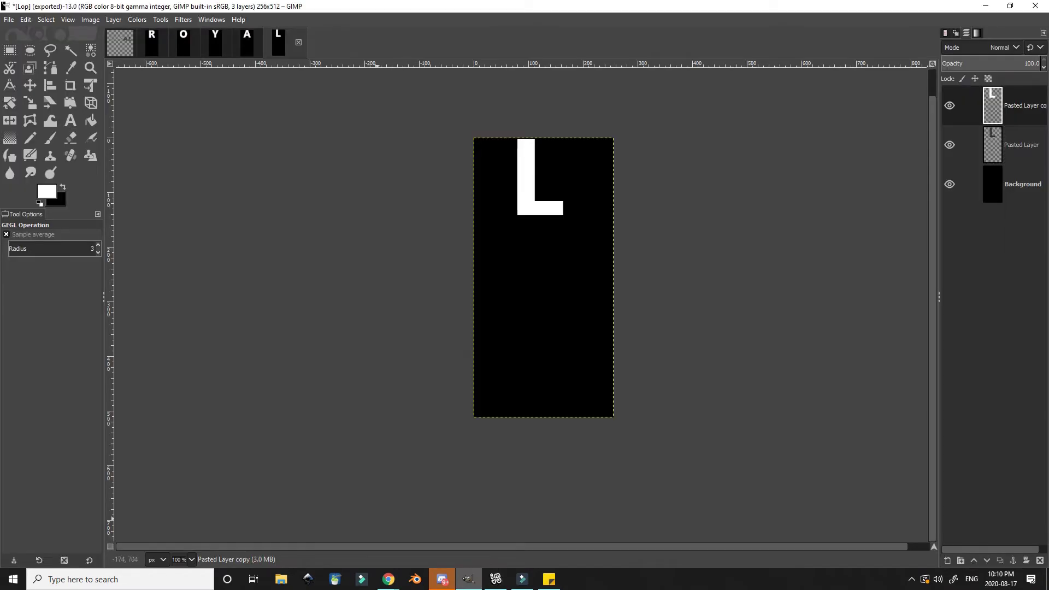
click(389, 579)
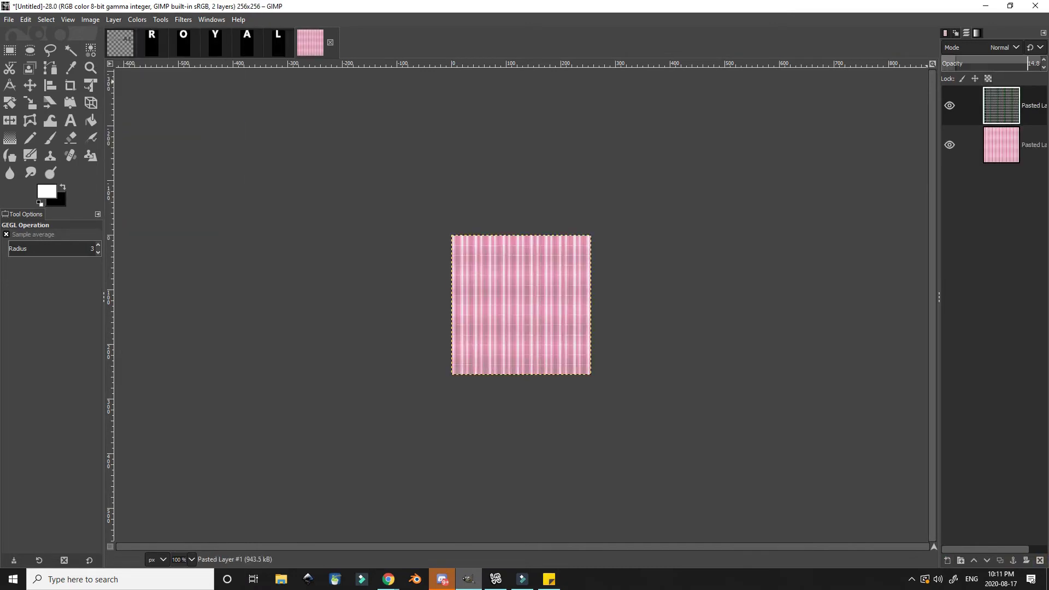
drag(957, 62, 1028, 62)
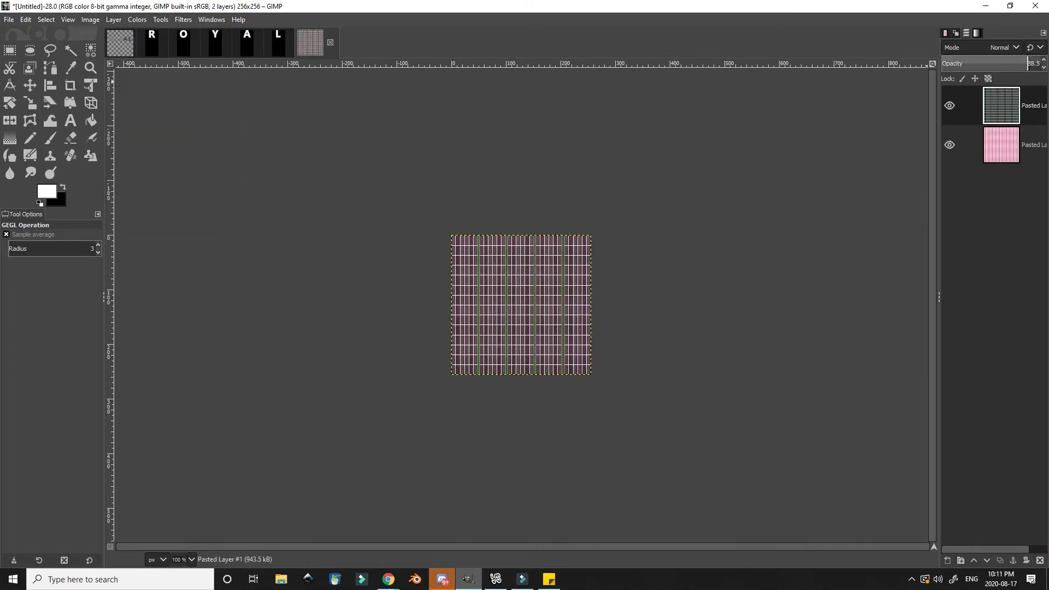
Scale the charm-ring template image and its layers down to 128 × 128 px
click(30, 103)
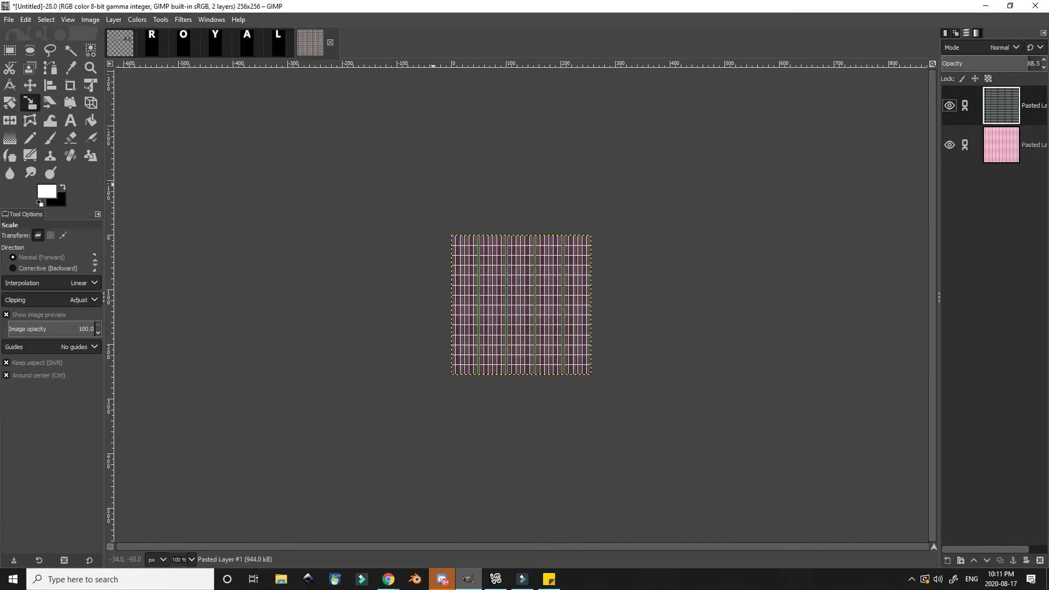
click(521, 305)
text(128)
key(Tab)
click(90, 20)
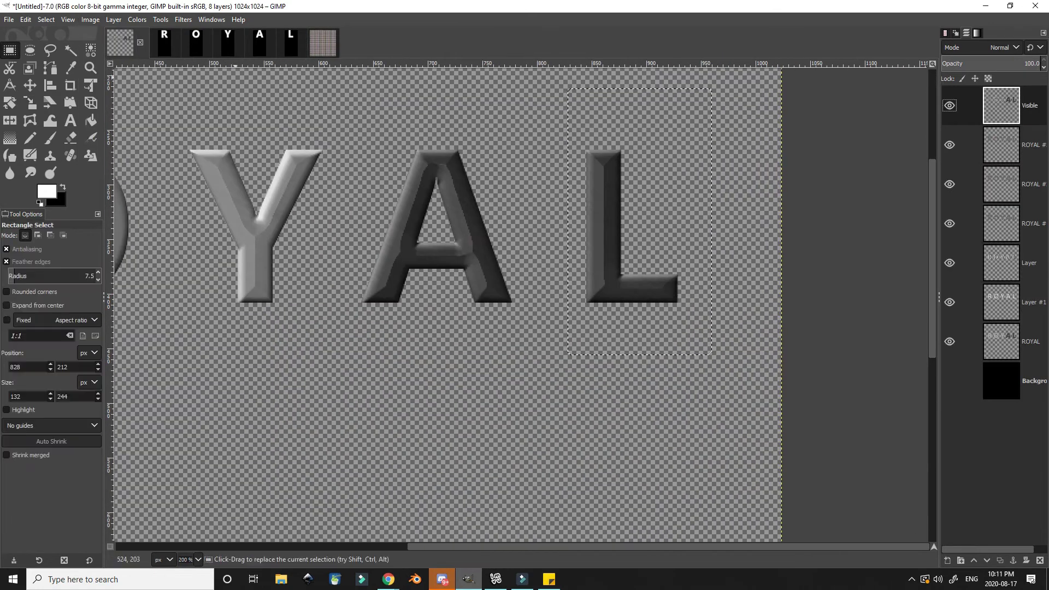
Copy the L's vertical stem, about 29 × 137 px, and place two copies over the two rightmost columns of the ring template
drag(602, 310, 639, 424)
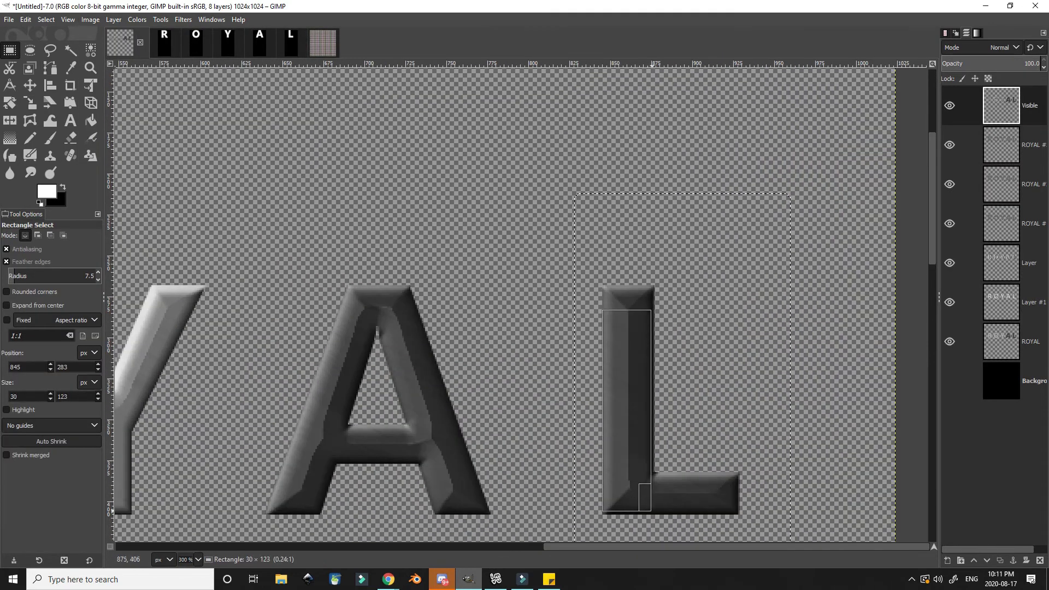
key(ctrl+v)
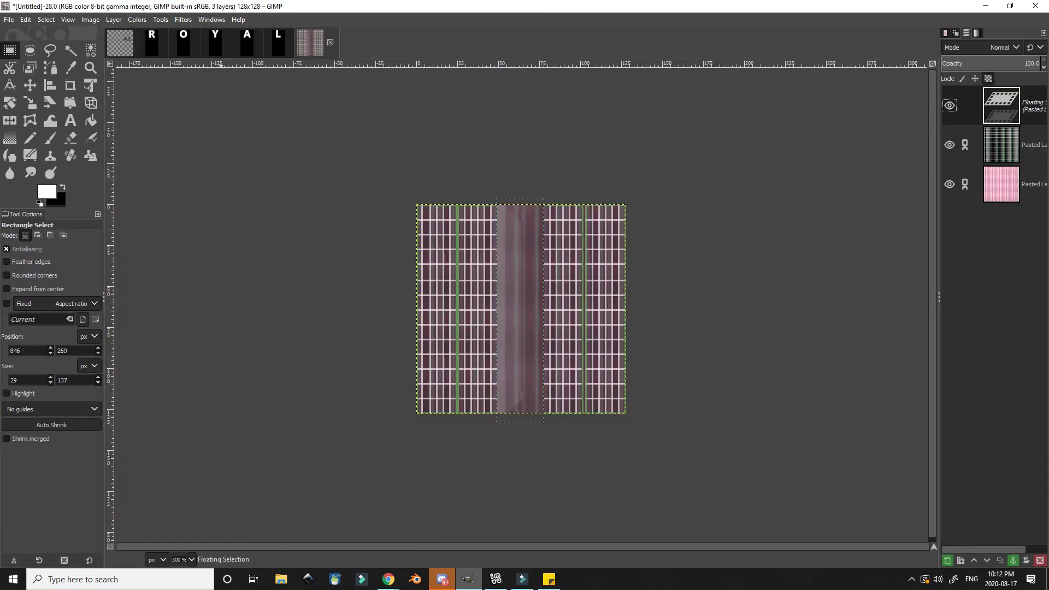
key(m)
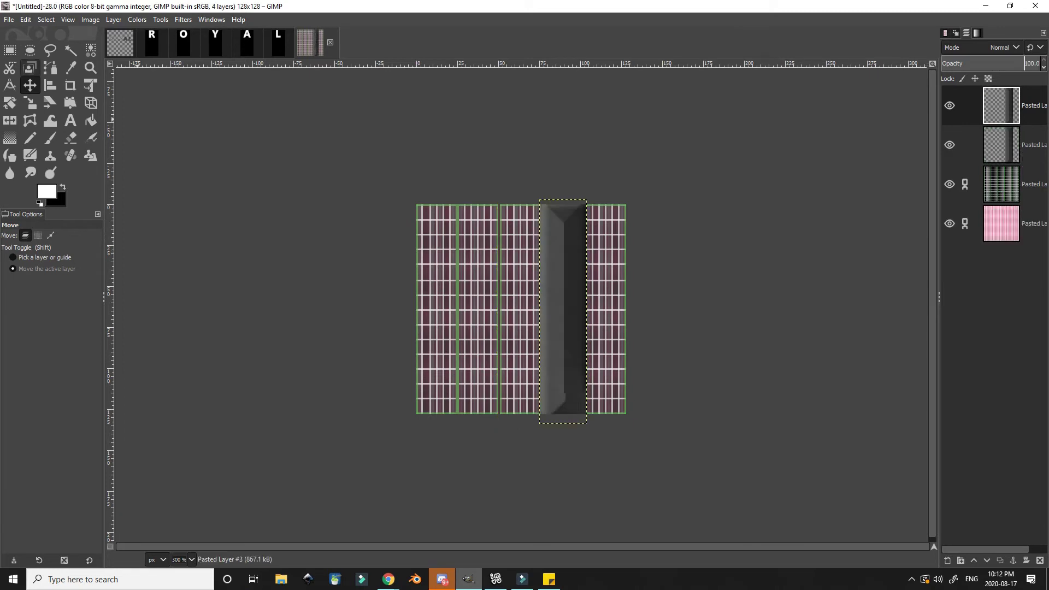
drag(564, 312, 609, 307)
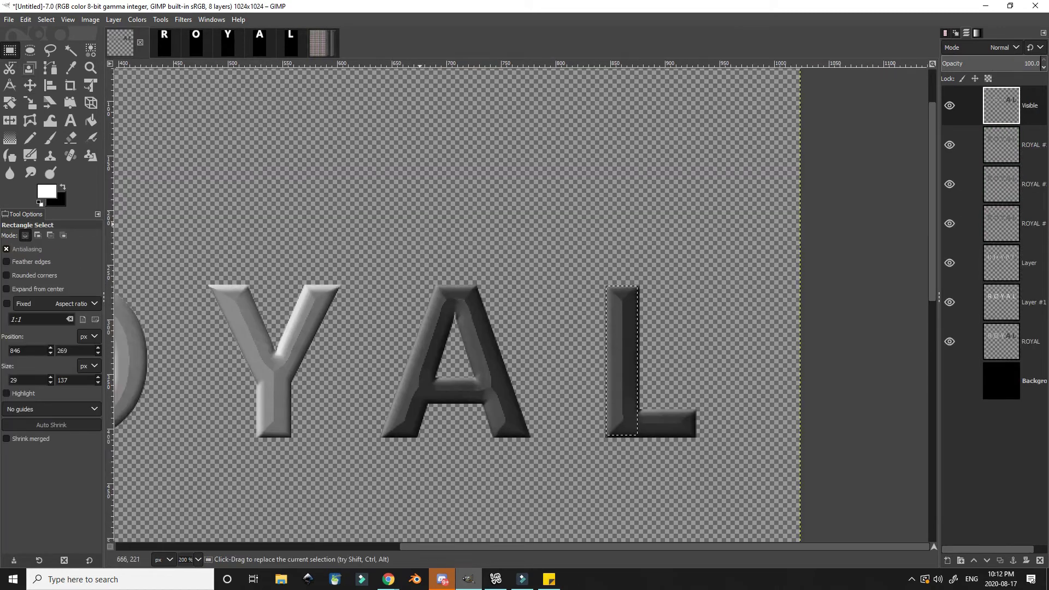
Copy the R's vertical stem, about 32 × 136 px, onto a new layer over the ring template's middle column
drag(237, 230, 259, 308)
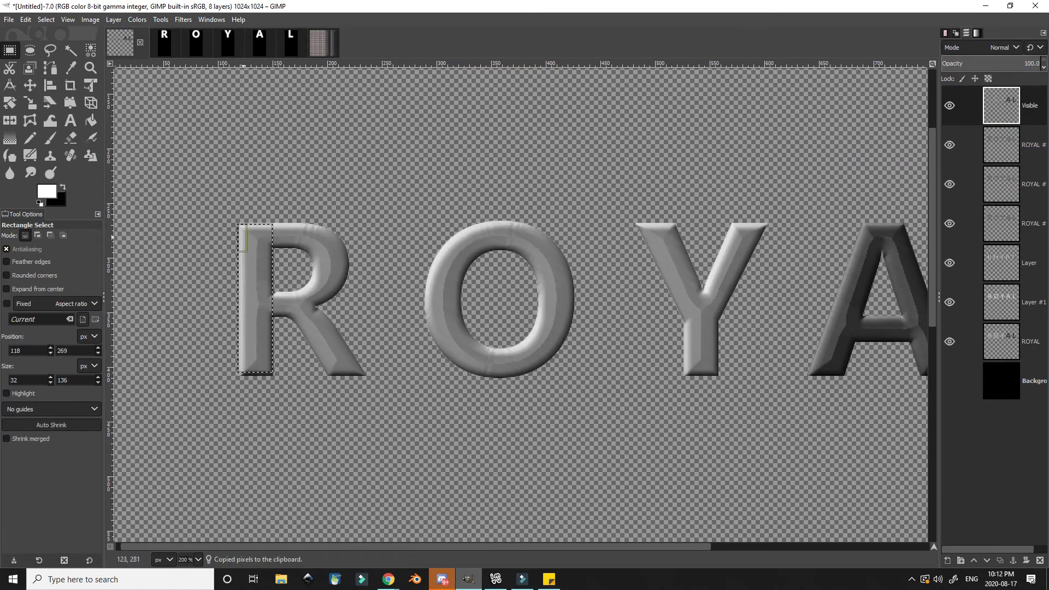
click(318, 43)
key(ctrl+v)
click(114, 20)
click(131, 33)
click(30, 85)
drag(574, 238, 487, 242)
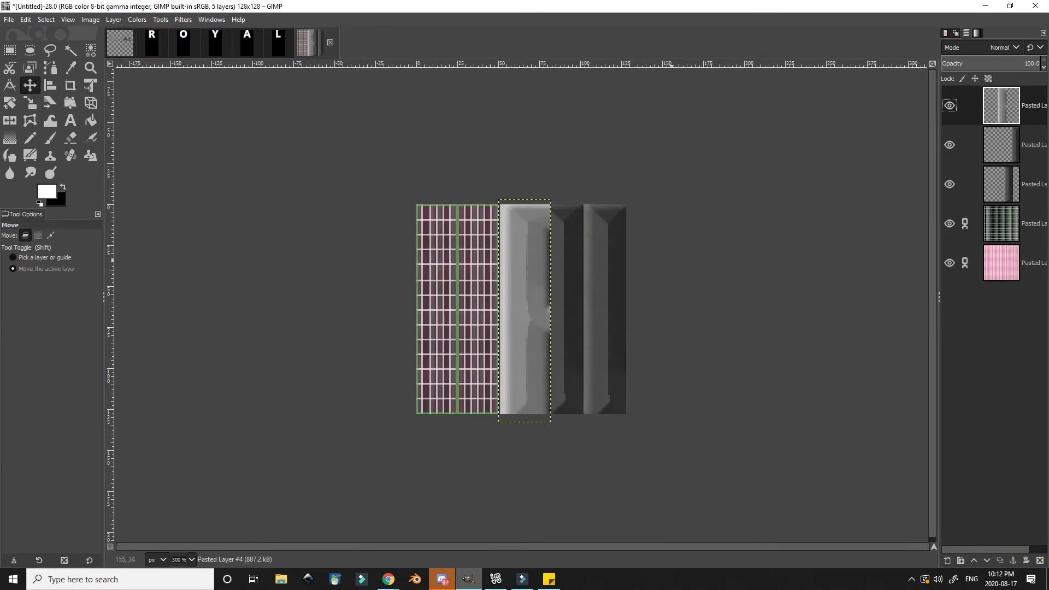
Blend the overhanging edge of the R-stem strip into the adjacent dark strip and expand its layer to the image size
key(r)
drag(542, 198, 628, 449)
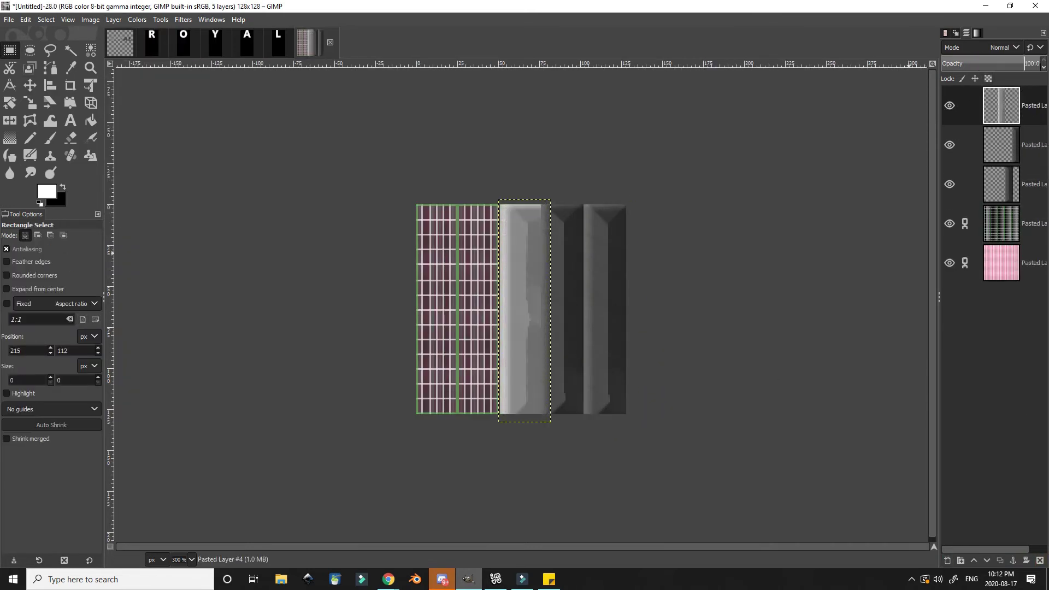
click(113, 20)
click(131, 33)
key(Escape)
right_click(977, 100)
click(909, 286)
Paste two copies of the light stem strip over the two leftmost columns of the ring template
click(30, 85)
key(ctrl+x)
key(r)
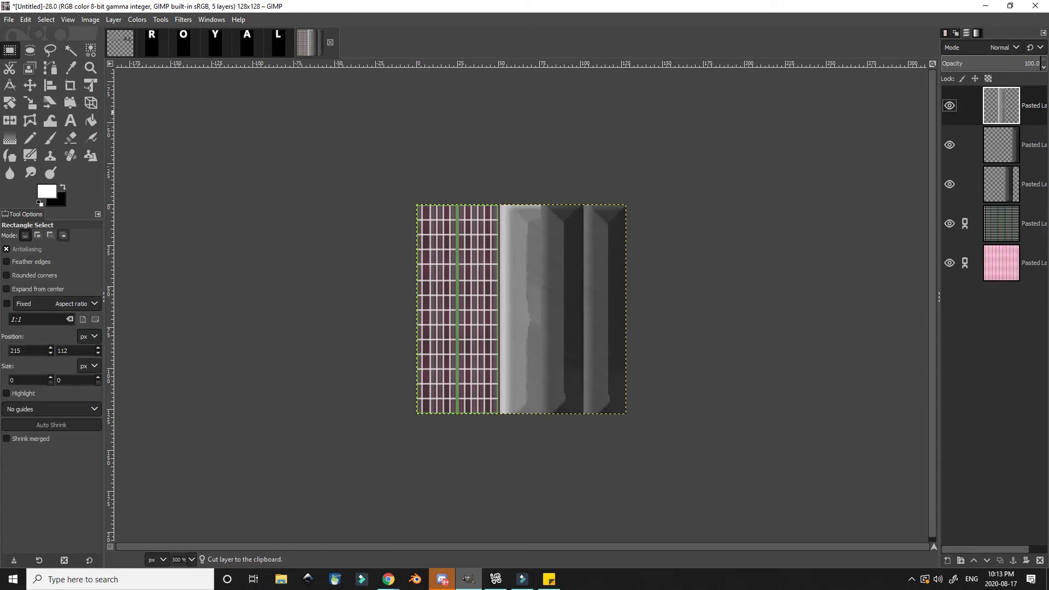
key(ctrl+v)
click(30, 85)
drag(533, 273, 491, 274)
key(ctrl+v)
drag(533, 273, 448, 275)
Export the ring texture to the Data (D:) drive as charmlinks.jpg
key(ctrl+shift+e)
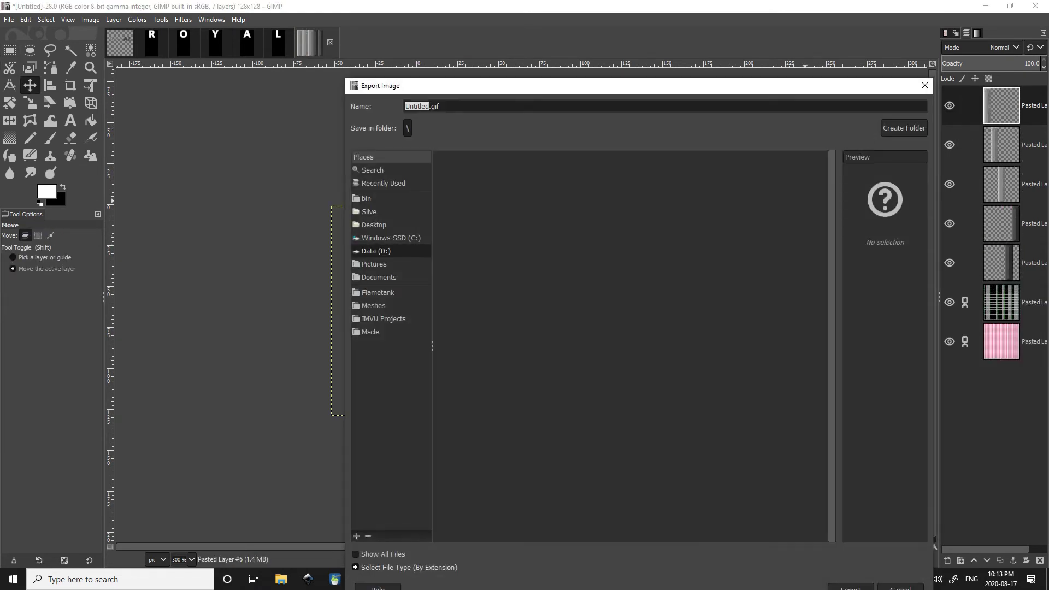
click(440, 106)
text(chae)
key(BackSpace)
text(rmlinks.jpg)
key(Return)
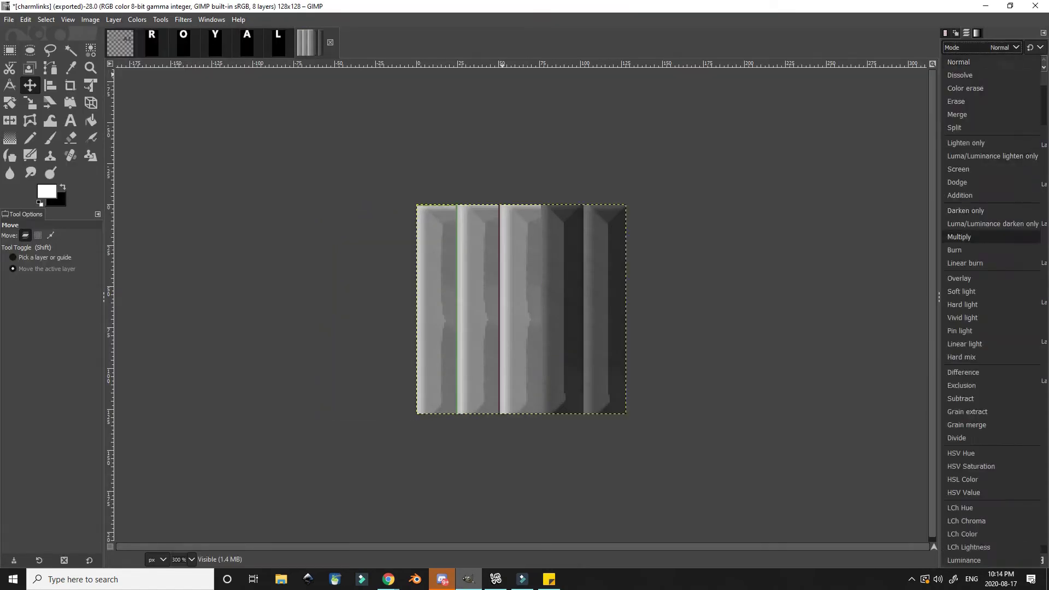
Set the blend mode of the charmlinks image's Visible layer to Multiply
click(959, 237)
key(r)
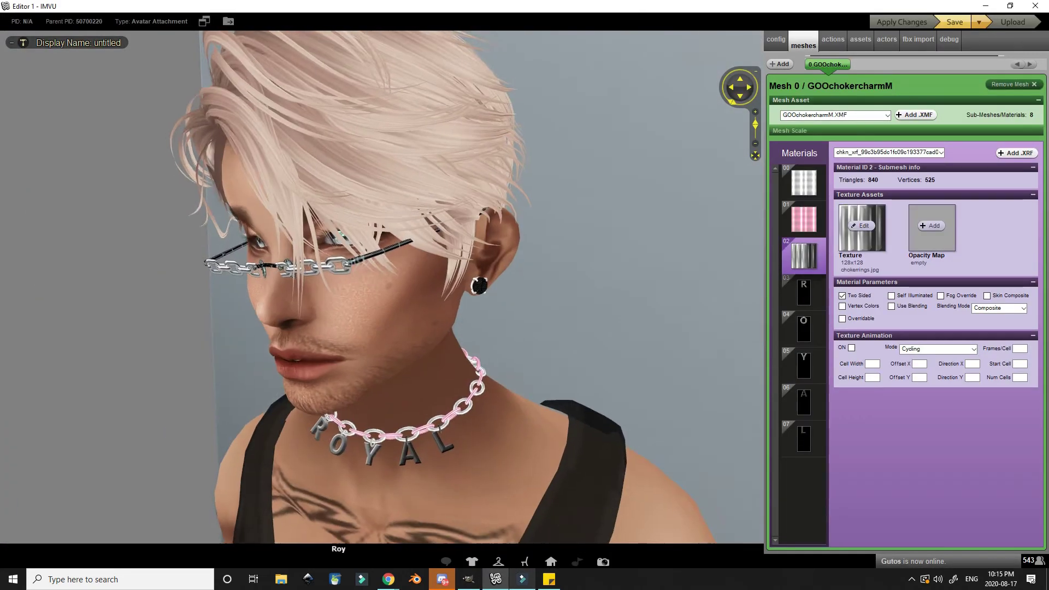
Shift the linked L letter layers about 30 px right and re-export the L opacity map and texture
drag(543, 277, 560, 279)
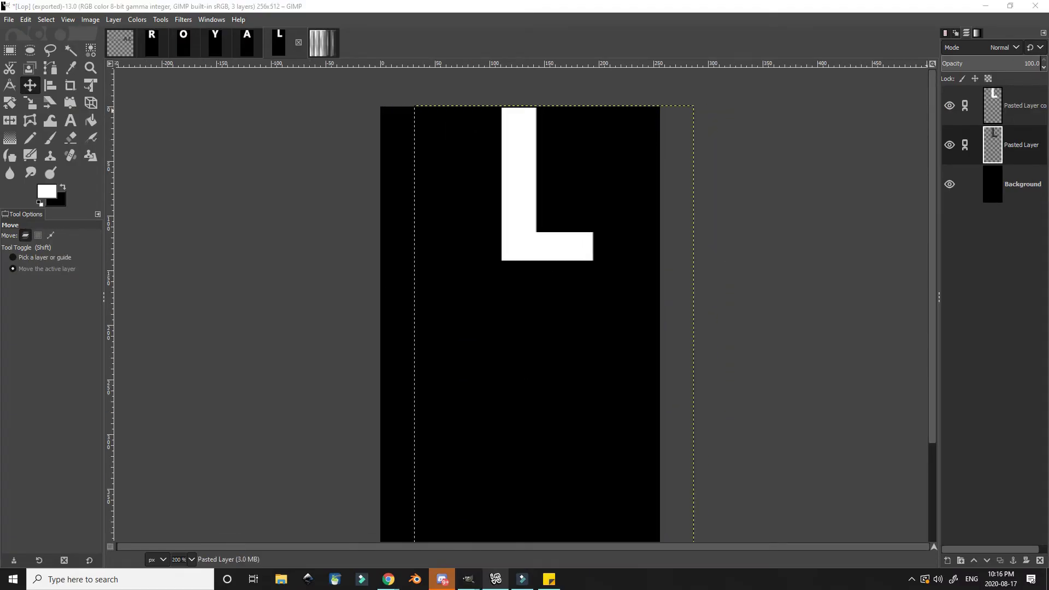
key(ctrl+e)
key(ctrl+shift+e)
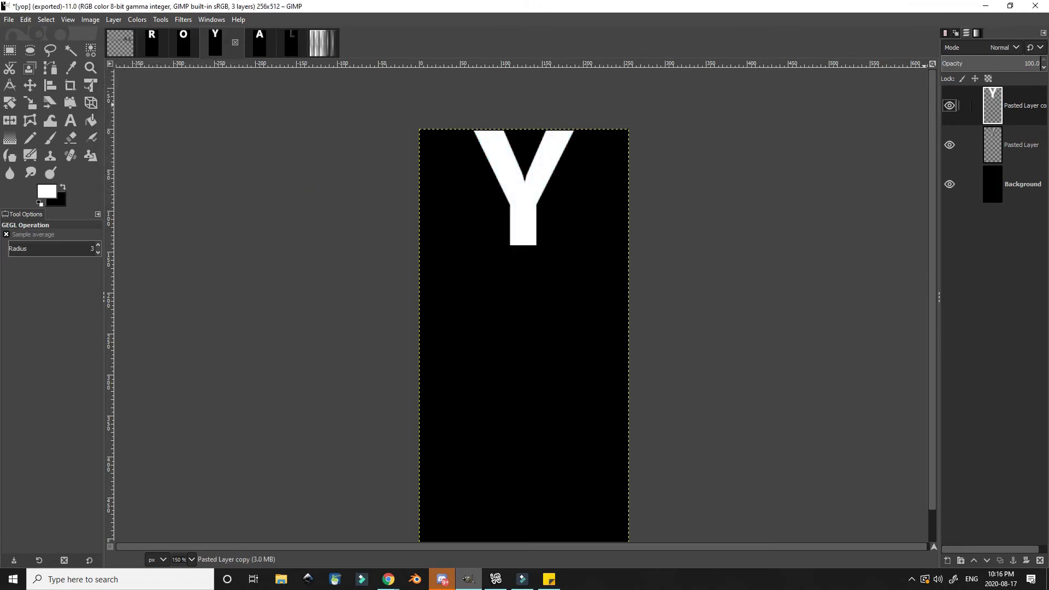
Shift the linked Y letter layers about 37 px left and rotate them counter-clockwise
key(plus)
key(plus)
drag(523, 537, 482, 534)
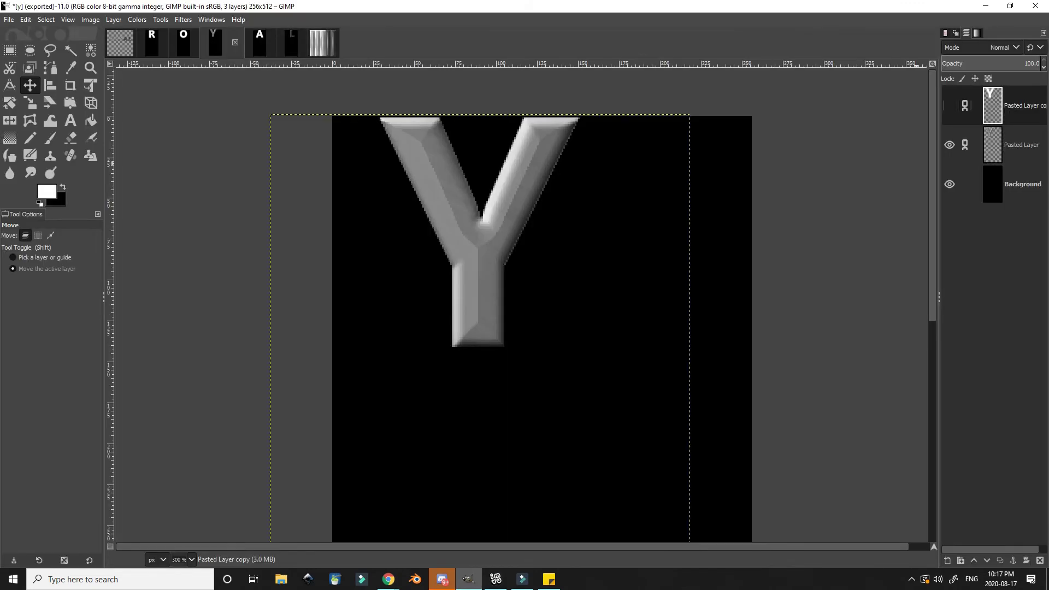
key(shift+r)
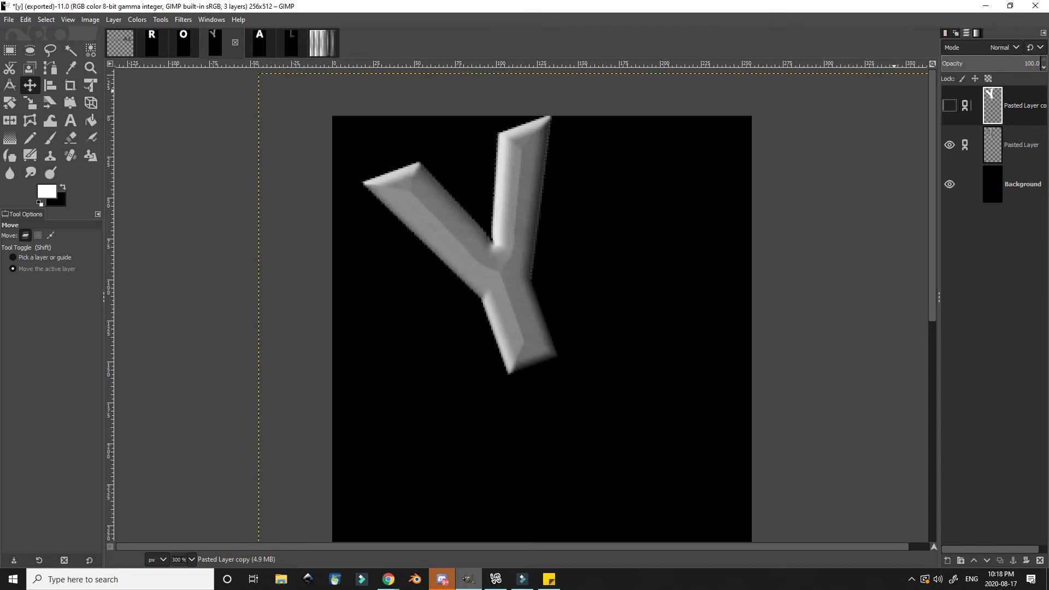
Show the white Y layer and export the rotated letter as yop.gif
key(ctrl+shift+e)
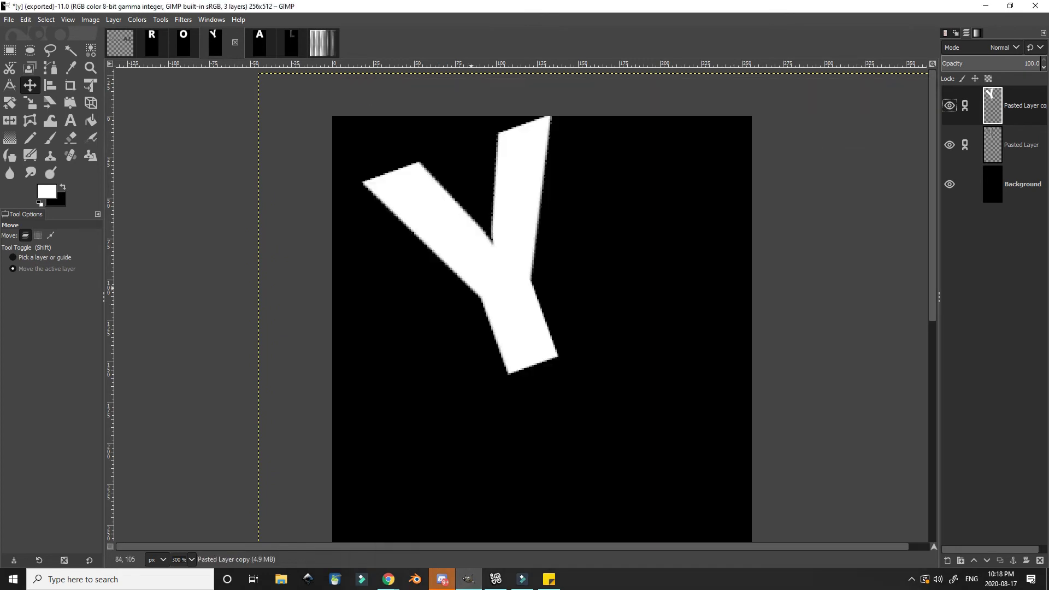
text(yop.gif)
key(Return)
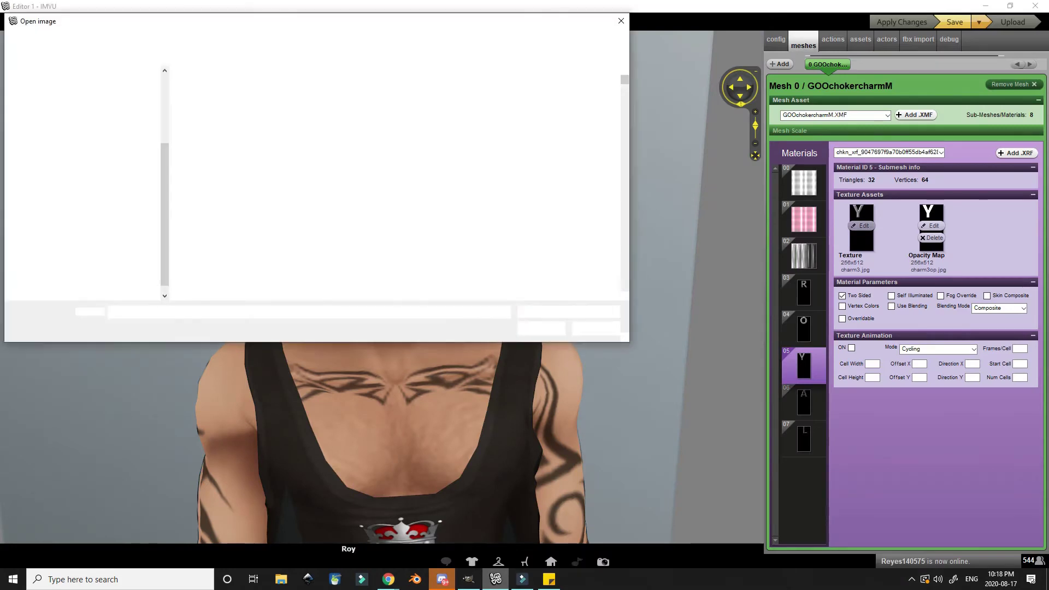
In the IMVU editor, reload material 05's texture from y.jpg and its opacity map from yop.gif
double_click(383, 83)
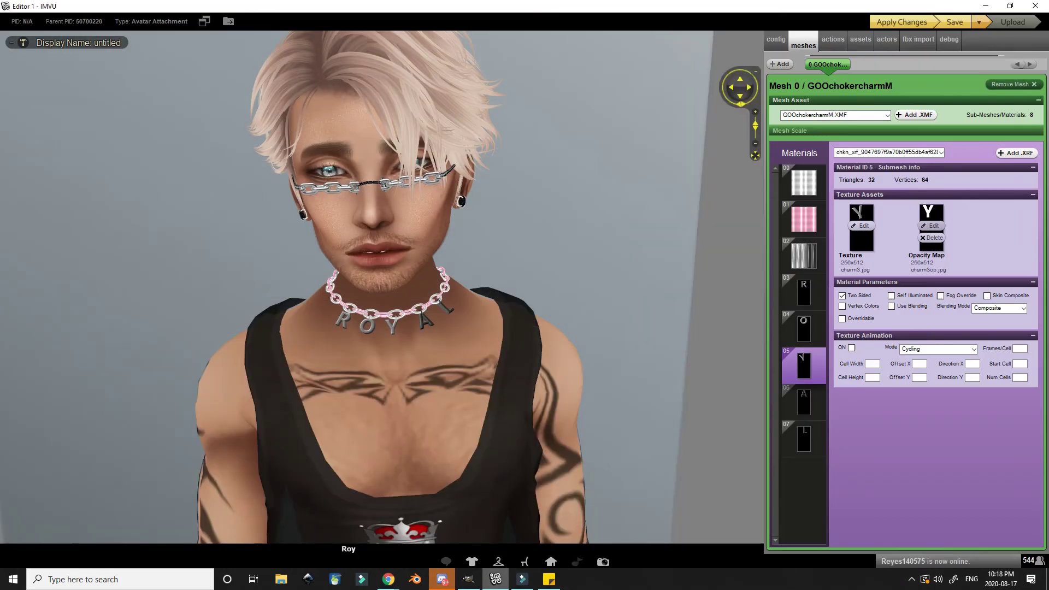
click(931, 226)
double_click(219, 83)
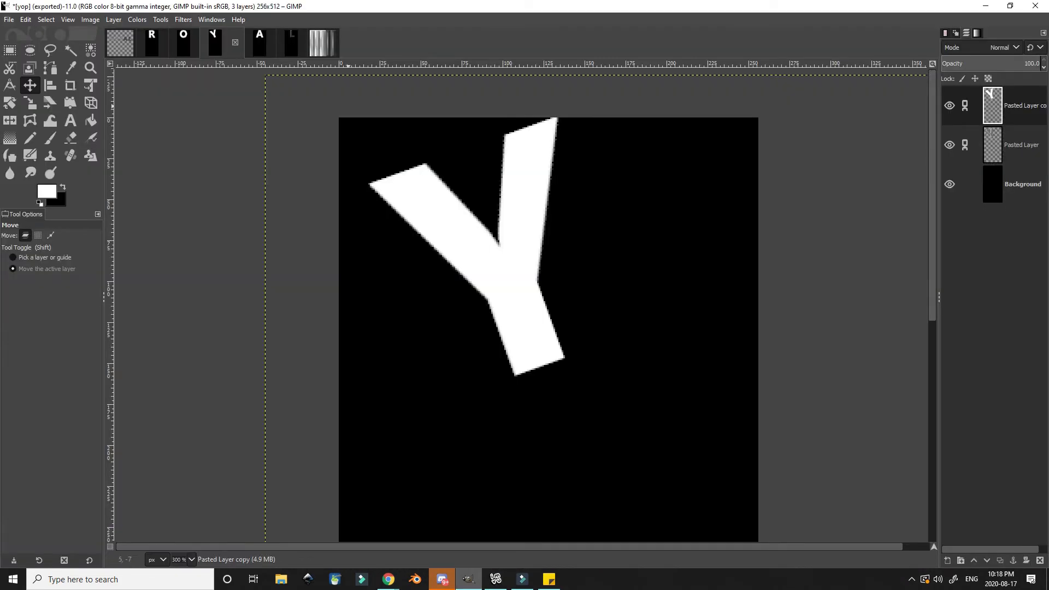
Move the rotated Y layers about 15 px right in GIMP and re-export yop.gif, cropping the layers to the image borders
key(ctrl+e)
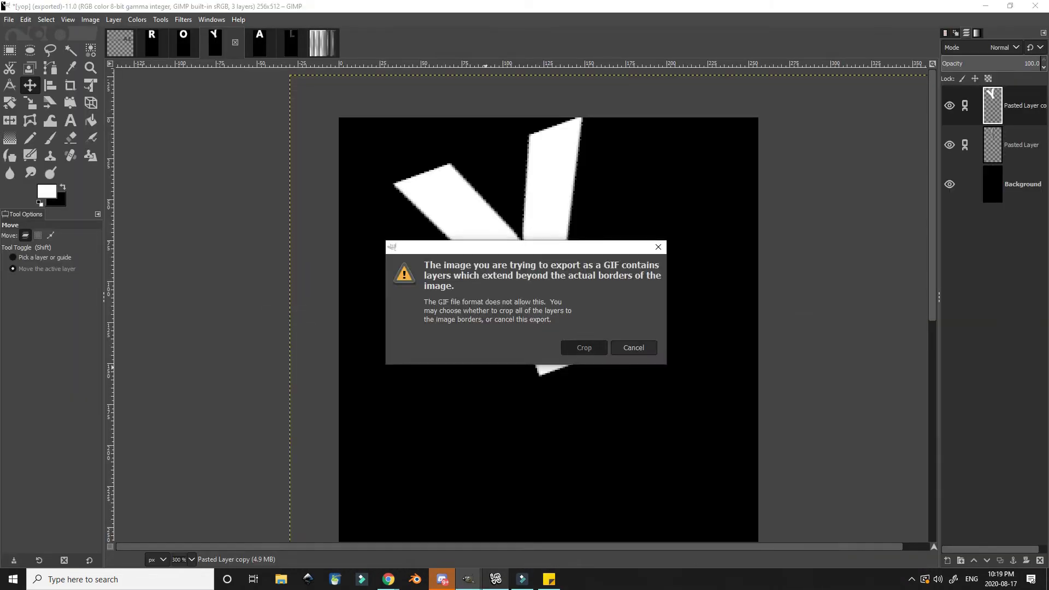
key(Return)
key(Return)
Hide the white Y layer and export the repositioned grey letter as y.jpg
click(950, 106)
key(ctrl+shift+e)
key(Escape)
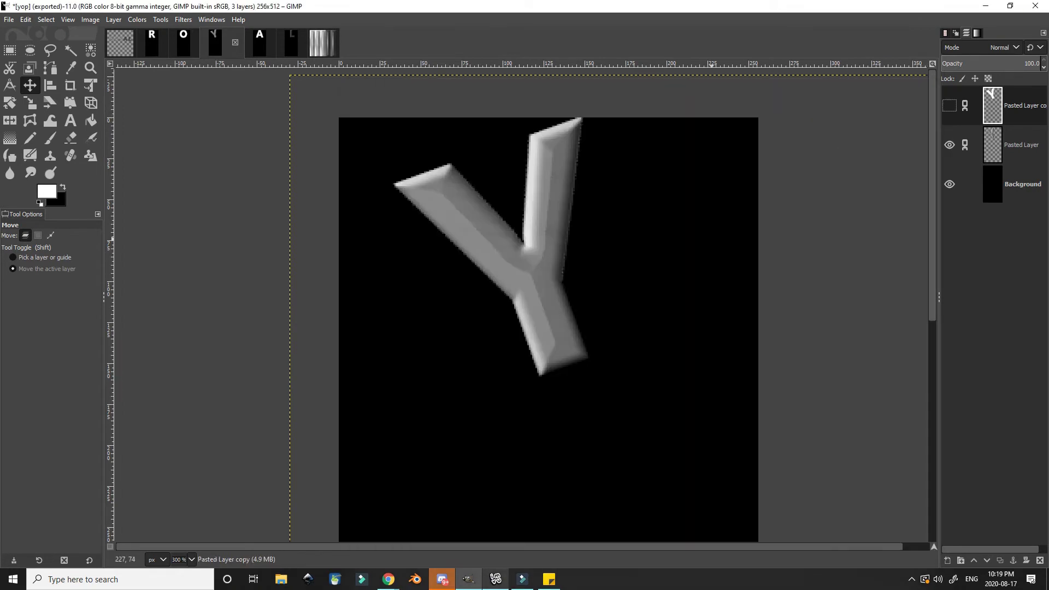
click(68, 19)
key(ctrl+shift+e)
drag(429, 106, 409, 106)
text(.jpg)
key(Return)
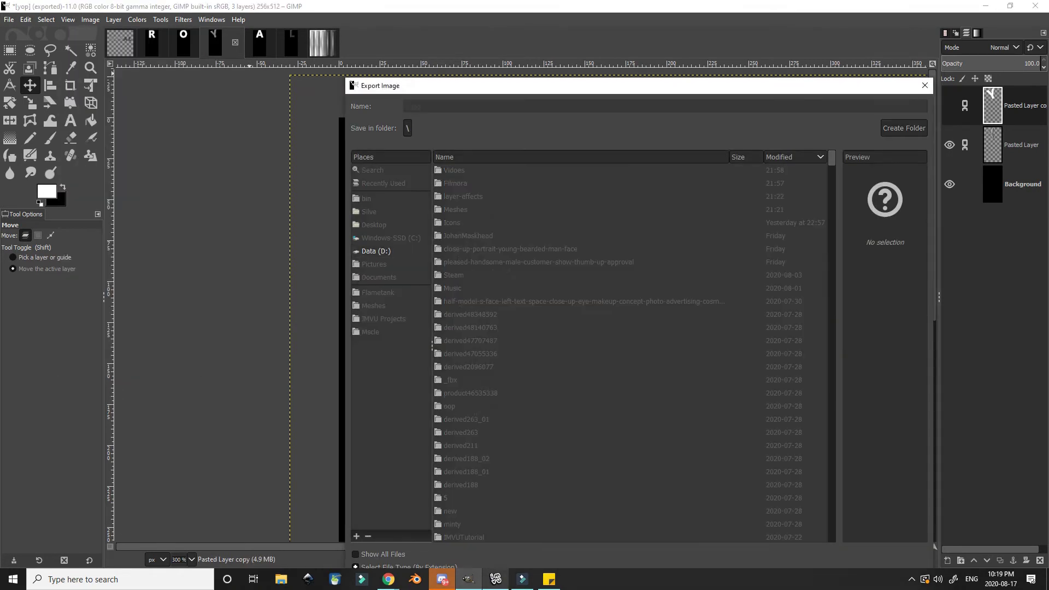
key(Return)
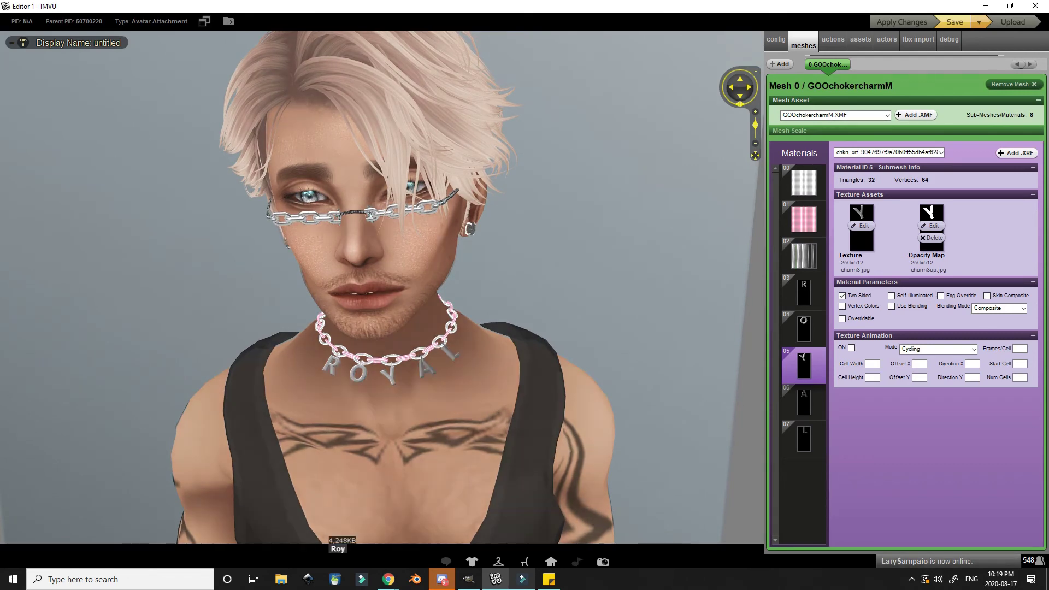
Copy the grey-and-white square chain template from the product page in Chrome and paste it into GIMP as a new image
mouse_move(389, 579)
click(426, 524)
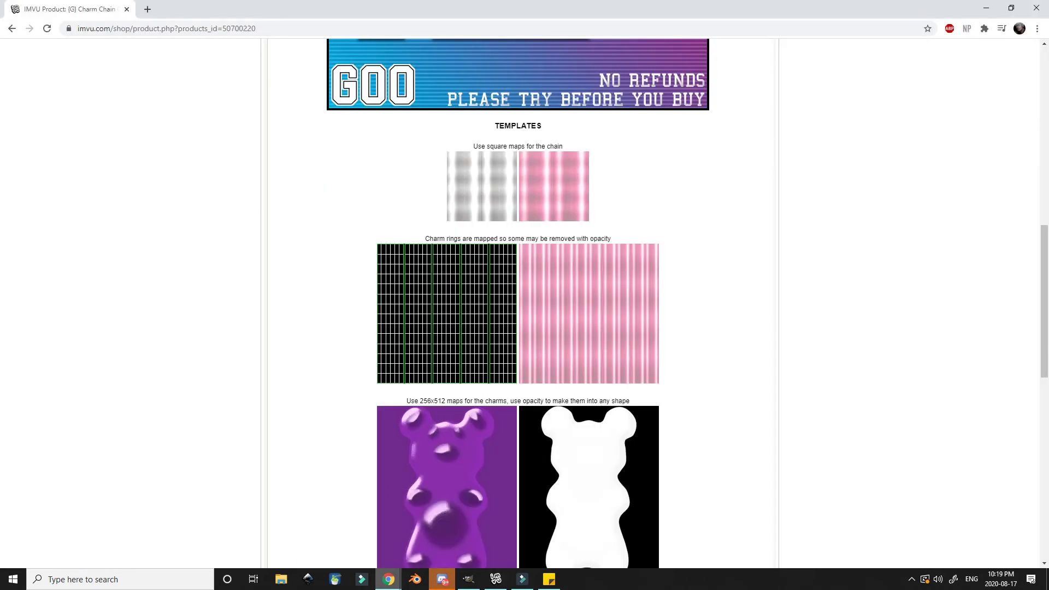
right_click(485, 201)
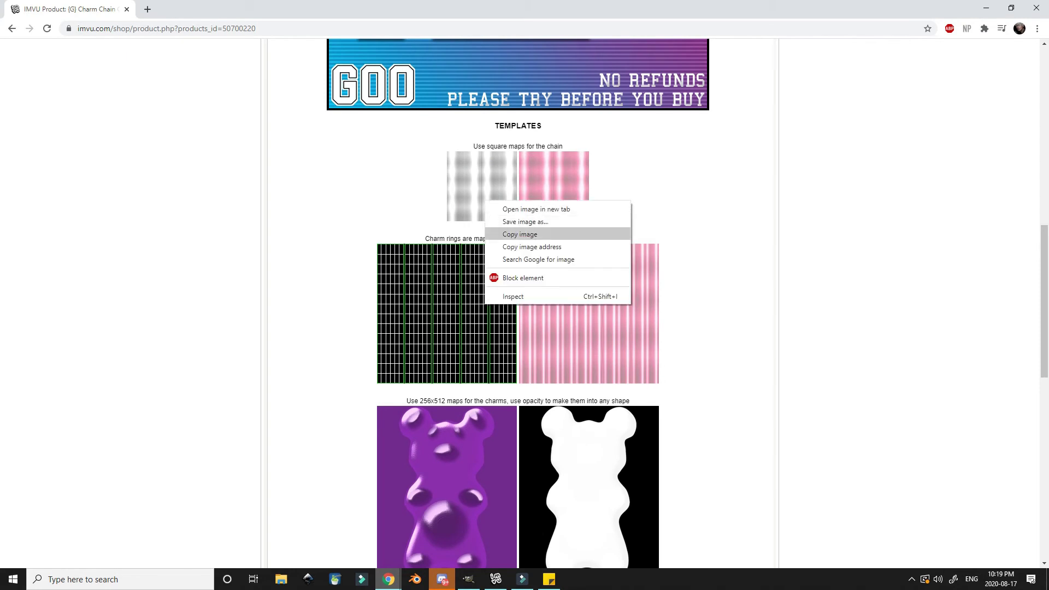
click(519, 234)
click(469, 580)
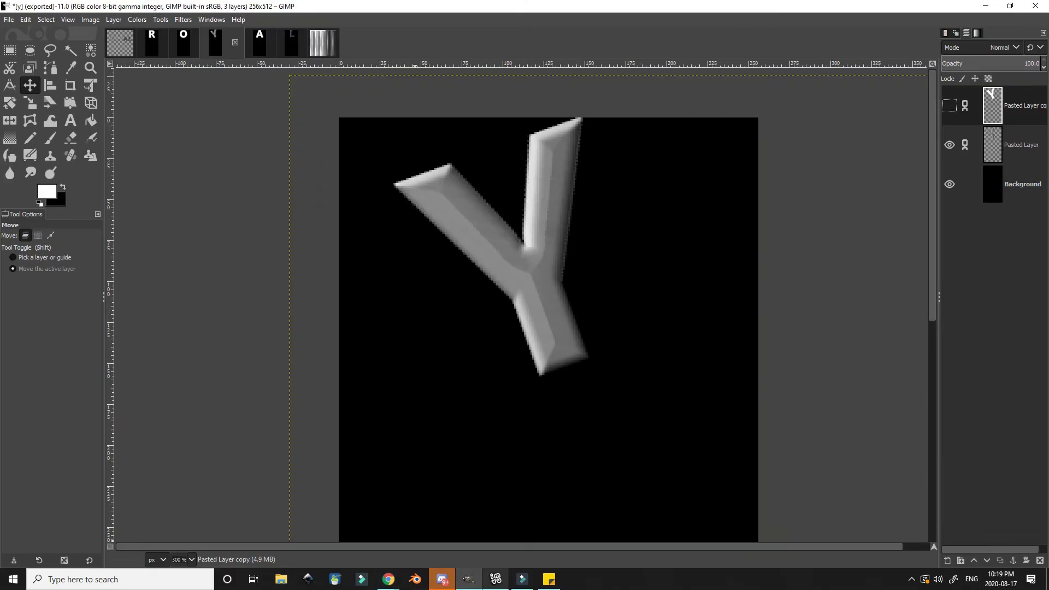
key(ctrl+shift+v)
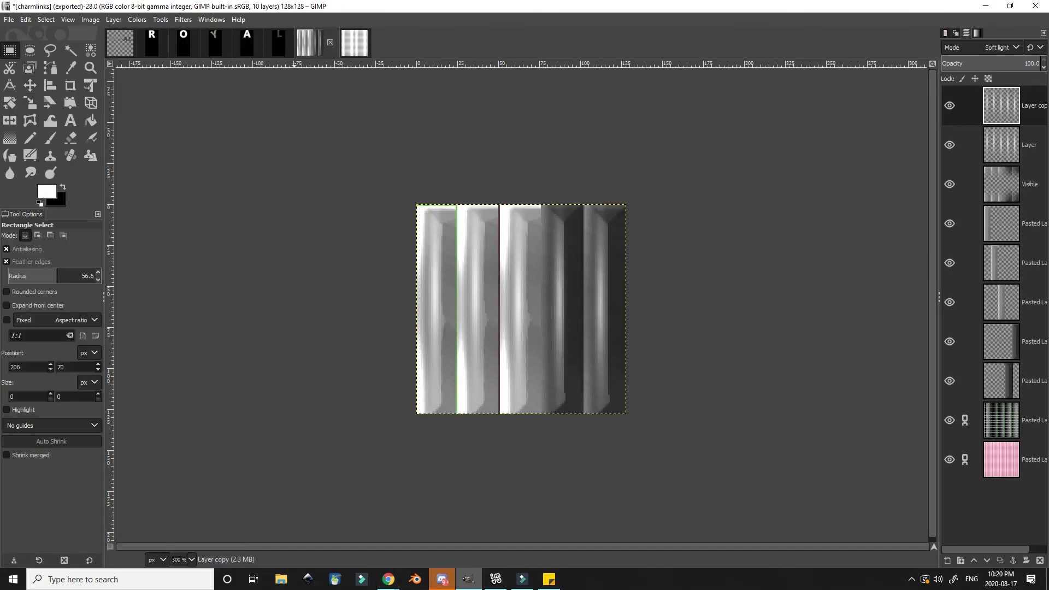
Create a merged layer from the visible charmlinks image and copy its rightmost dark strip, about 26 × 131 px, into the chain template image
click(114, 20)
click(132, 45)
drag(585, 203, 623, 294)
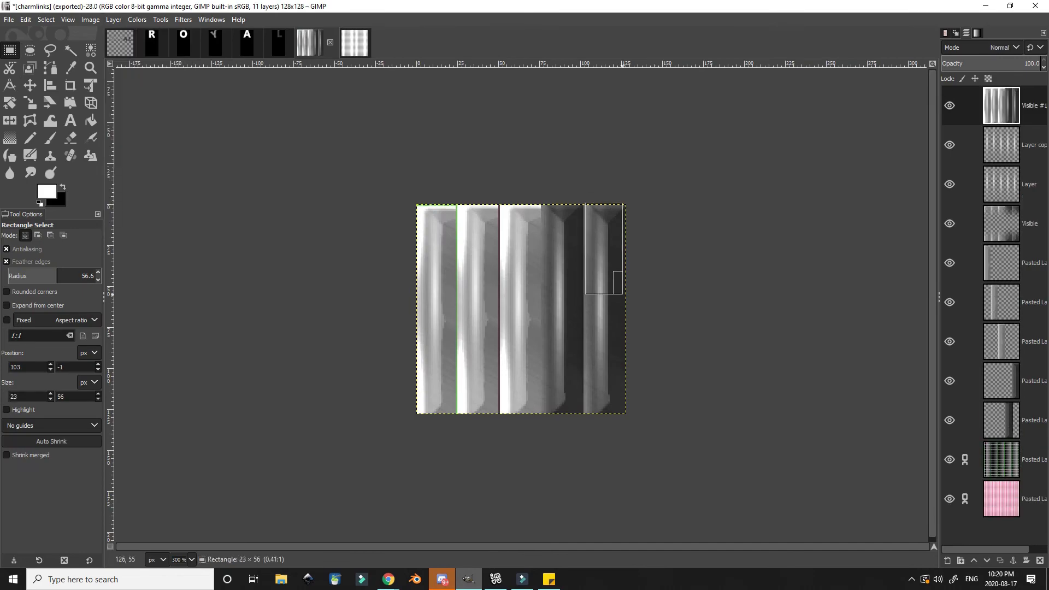
key(ctrl+shift+v)
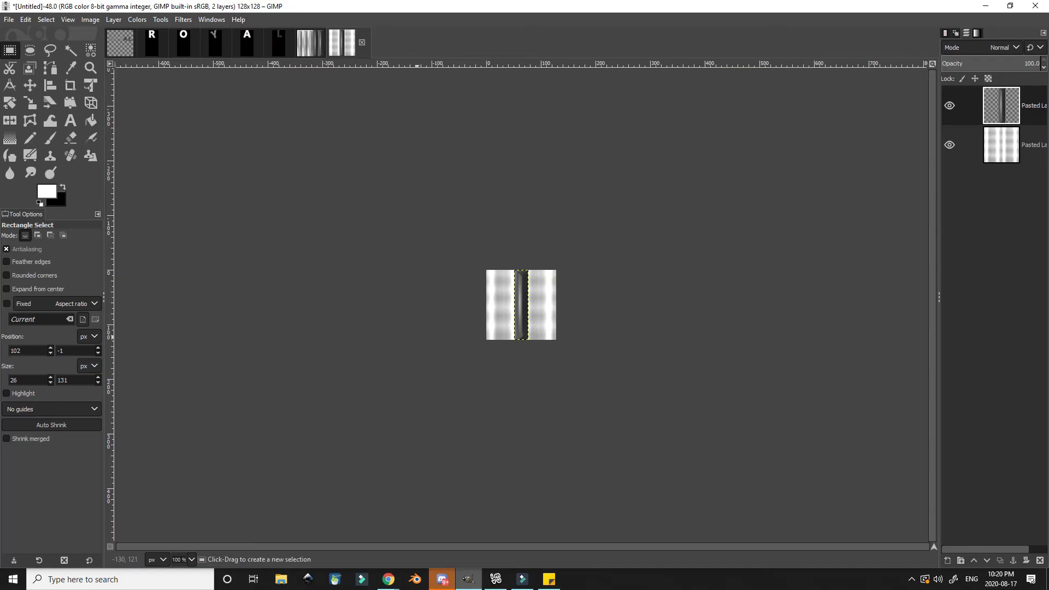
Stretch the pasted dark strip over the left half of the chain template and place a second copy over the right half
click(30, 103)
click(557, 304)
scroll(586, 304, up, 2)
drag(440, 306, 428, 305)
mouse_move(456, 306)
mouse_down()
mouse_move(416, 308)
mouse_move(506, 301)
mouse_up()
key(ctrl+v)
click(30, 86)
Merge the two dark strip copies into one layer and export the chain texture as darklink.jpg
scroll(457, 290, up, 2)
click(30, 173)
click(12, 275)
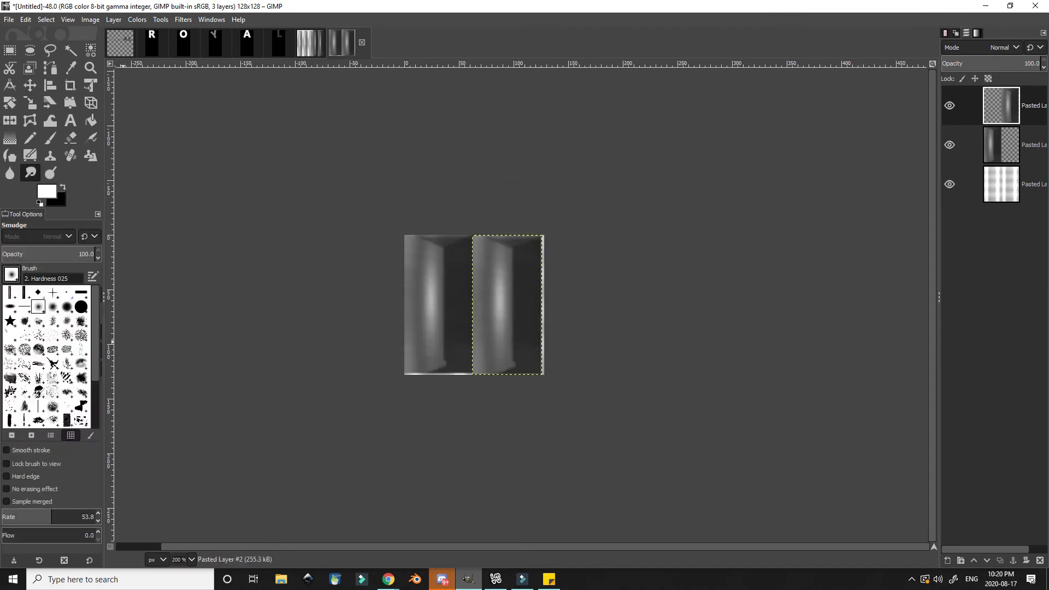
scroll(407, 328, up, 2)
key(ctrl+shift+e)
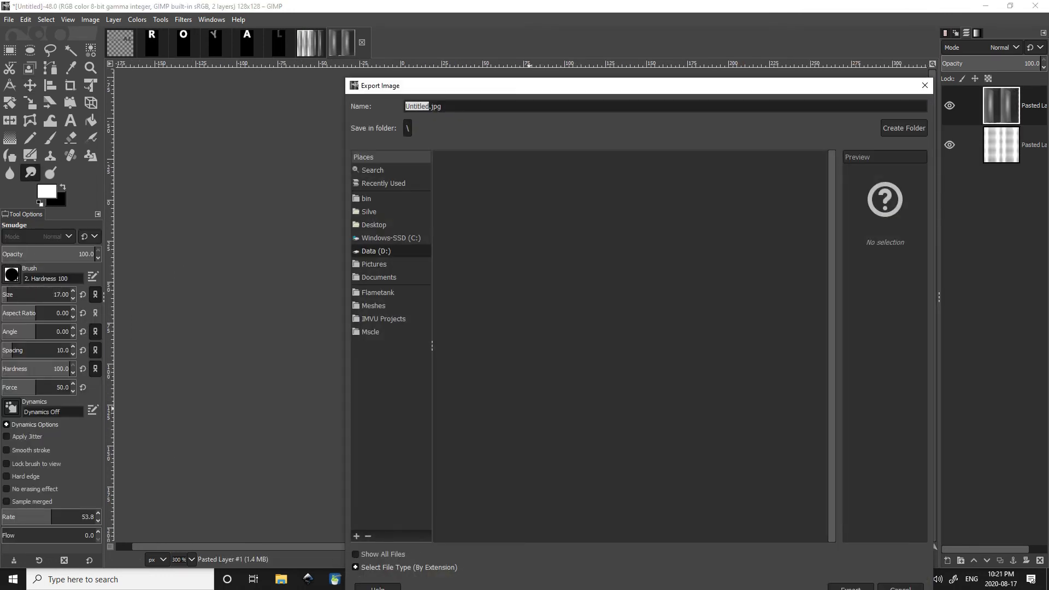
text(darklink)
key(Return)
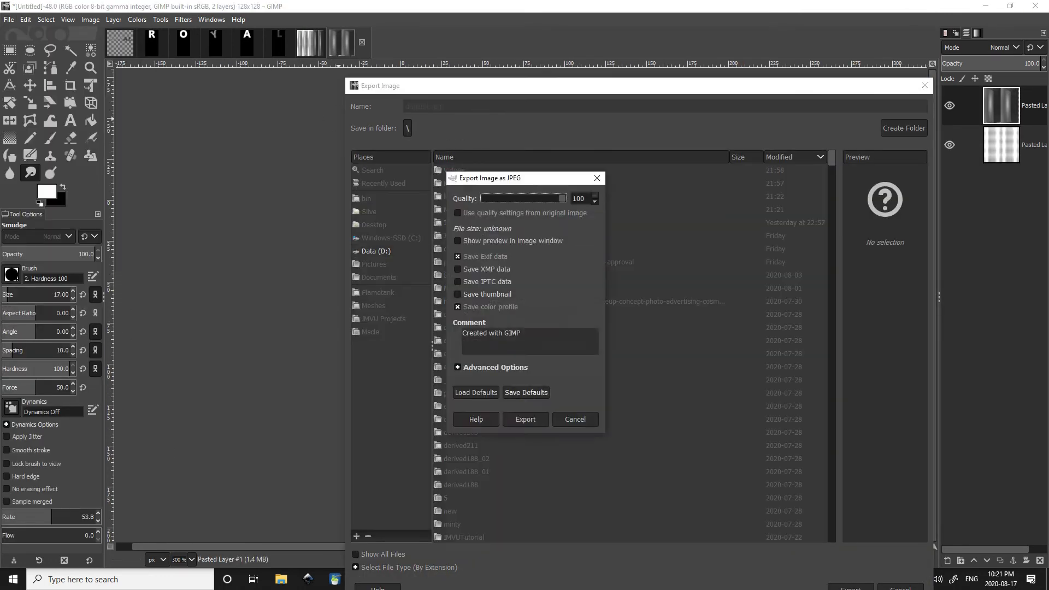
key(Return)
Copy the two leftmost light strips, a 58 × 128 px selection, from the charmlinks image and stretch them over the whole darklink image
click(310, 43)
key(r)
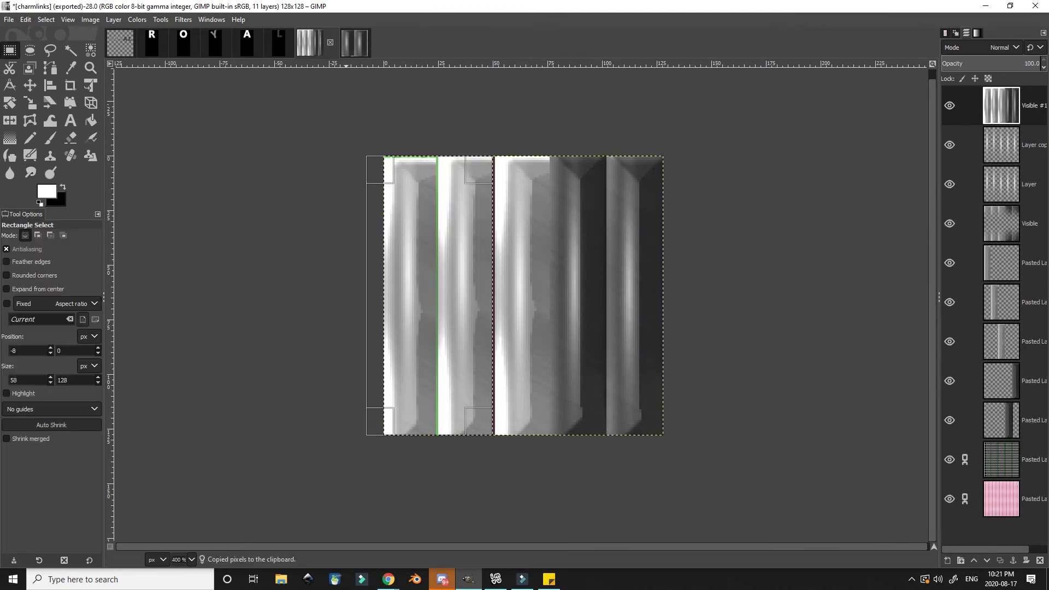
click(354, 43)
key(ctrl+v)
key(ctrl+shift+n)
key(shift+s)
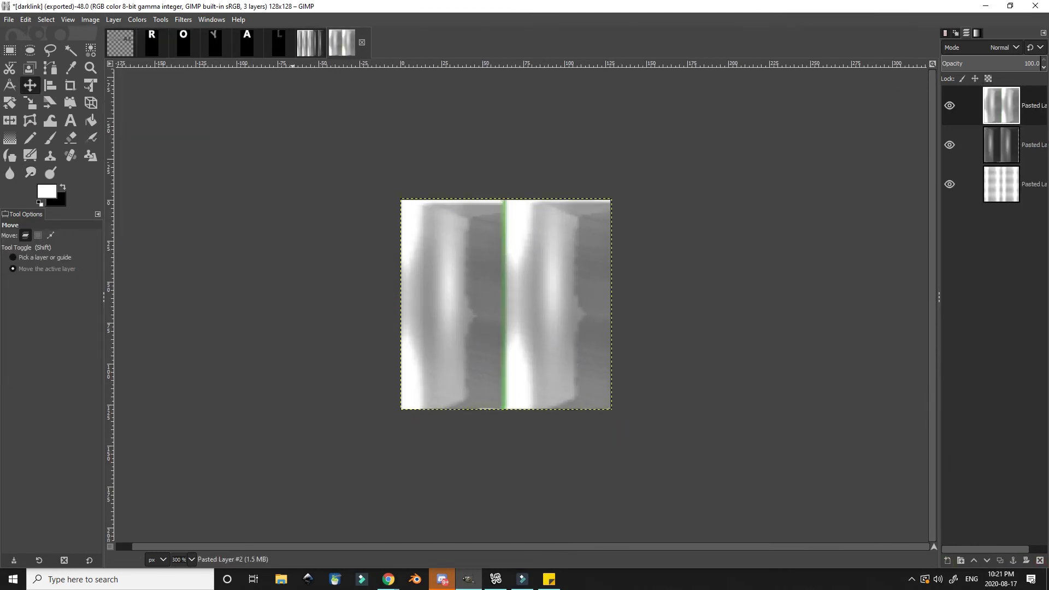
Strip the green tint from the pasted light strip layer and export the image as lightlink.jpg
click(137, 20)
mouse_move(164, 241)
click(257, 254)
click(225, 149)
key(ctrl+shift+e)
text(lightlink)
key(Return)
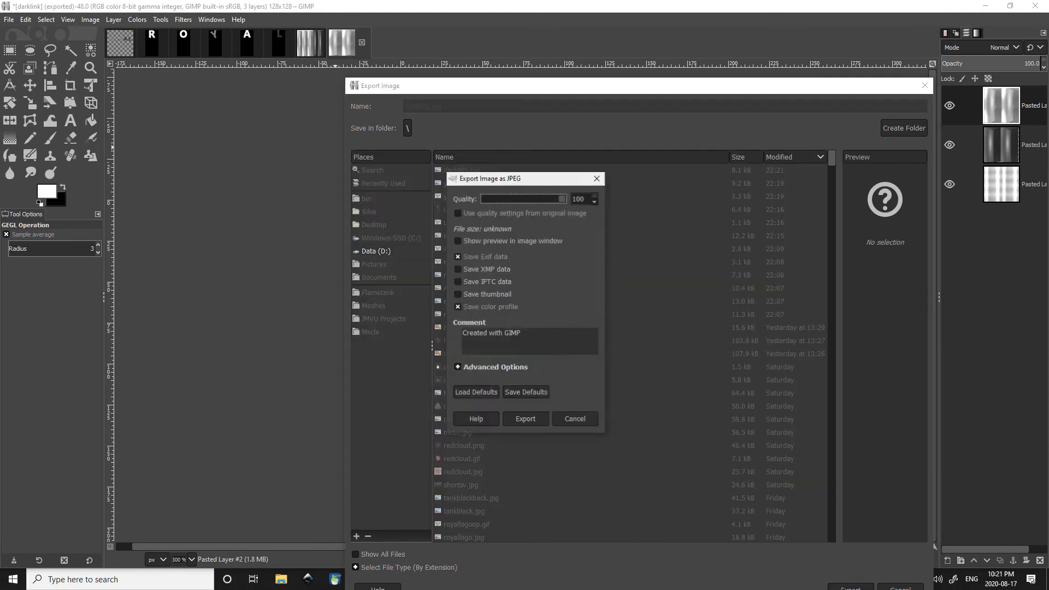
key(Return)
Switch to the IMVU editor and load the exported dark and light link textures into the first two choker materials
click(496, 579)
click(804, 220)
click(862, 225)
double_click(219, 79)
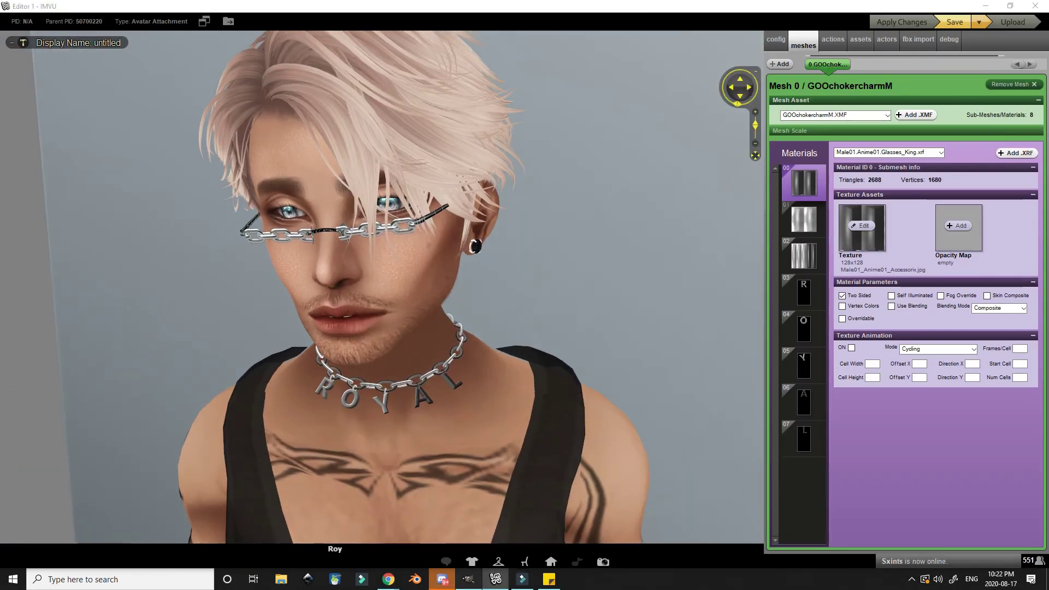
key(alt+Tab)
key(alt+Tab)
click(862, 226)
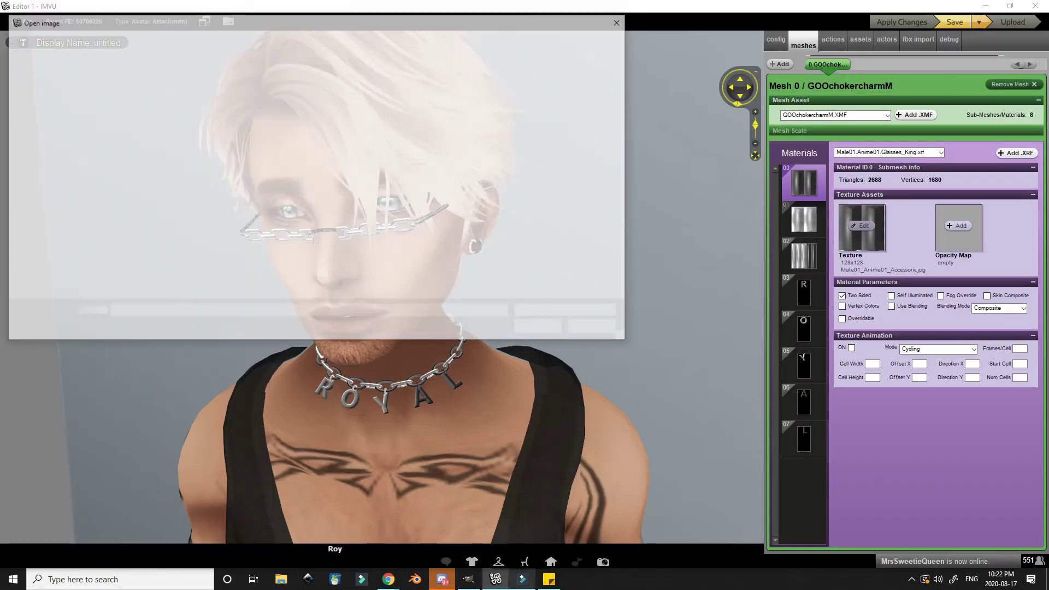
Switch back to GIMP and flip the light strip layer in the chain image
key(alt+Tab)
click(950, 105)
click(10, 120)
click(1002, 105)
click(505, 304)
Create a layer from the visible image, clear a feathered band across its upper part, and check material 01 in the IMVU editor
click(114, 19)
click(143, 47)
click(10, 50)
drag(308, 165, 734, 244)
click(5, 263)
key(Delete)
key(alt+Tab)
click(804, 220)
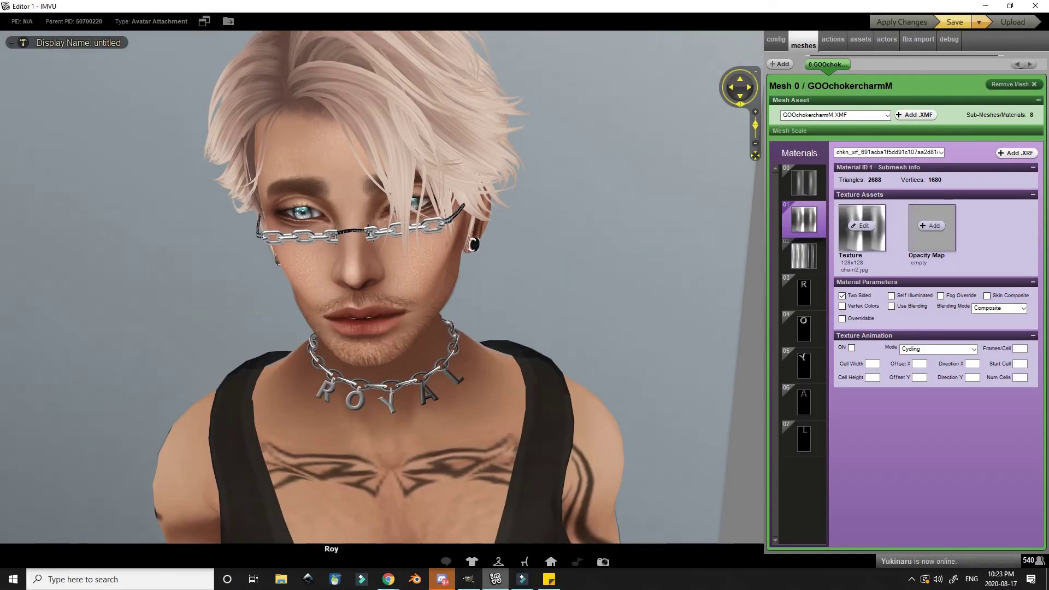
Export the dark strips with their Multiply shading layer over darklink.jpg and return to the IMVU editor
key(alt+Tab)
click(713, 329)
key(ctrl+shift+e)
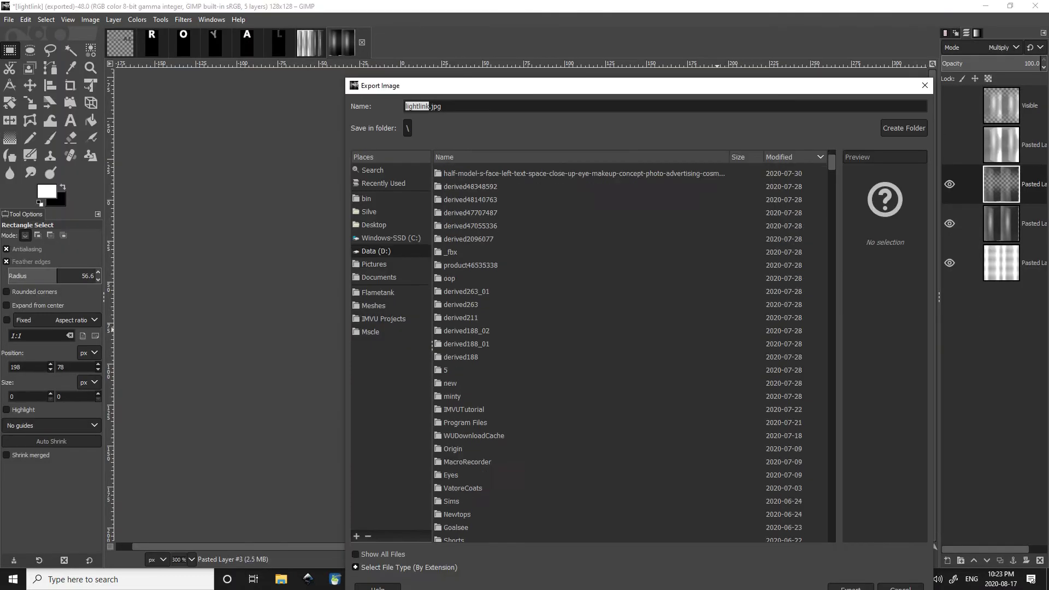
text(darklink)
key(Return)
key(Return)
key(Return)
key(alt+Tab)
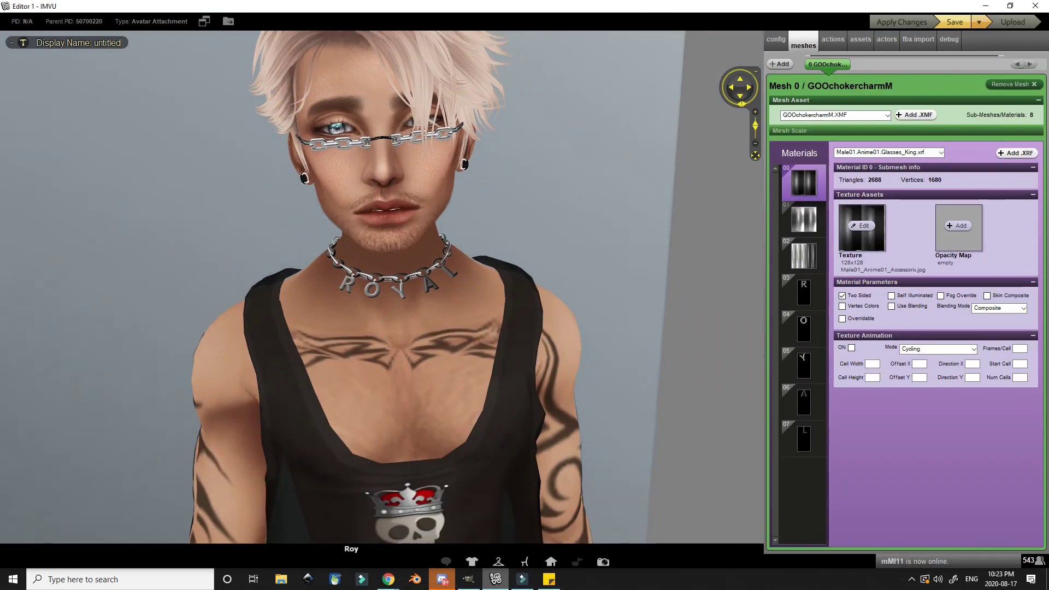
Paste another light strip layer in GIMP, set its blend mode to Multiply, and delete a feathered band across its middle
key(alt+Tab)
key(alt+Tab)
key(alt+Tab)
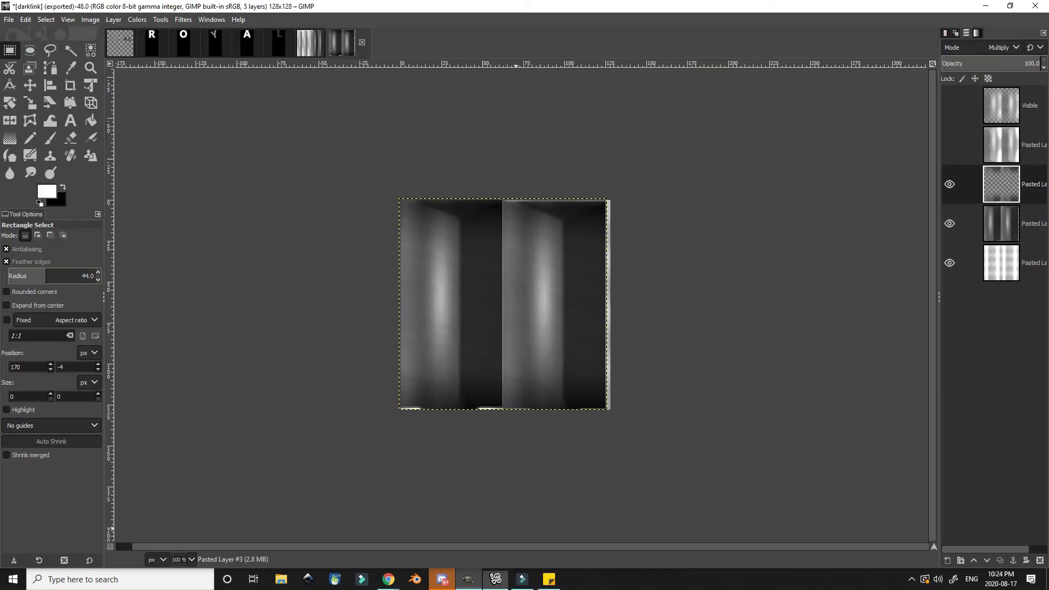
key(ctrl+v)
click(1004, 47)
click(962, 236)
drag(370, 253, 656, 340)
key(Delete)
click(770, 358)
Export the shaded light strips over lightlink.jpg and check the updated chain texture in the IMVU editor
key(ctrl+shift+e)
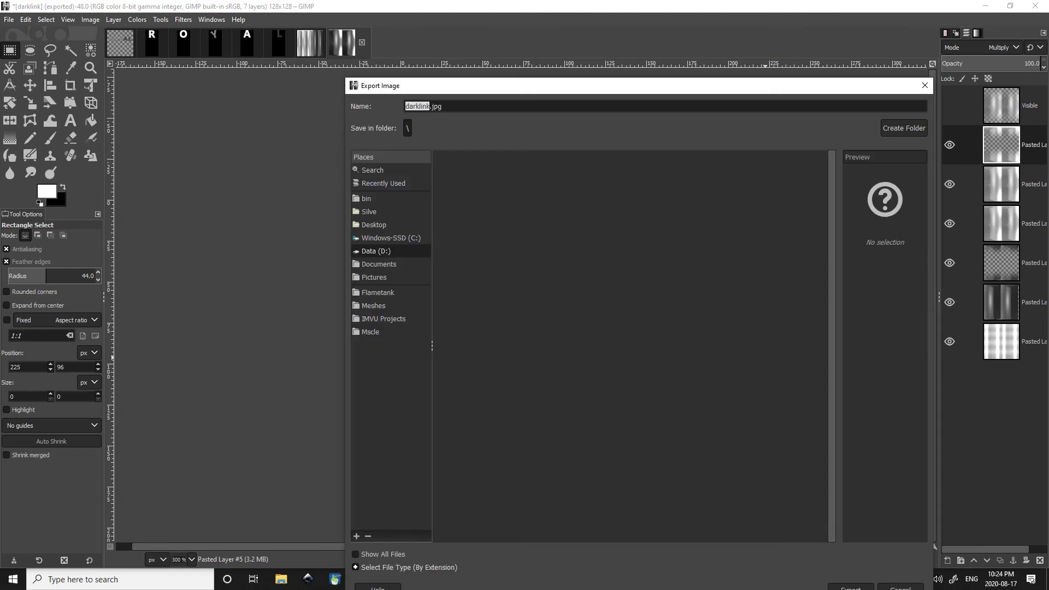
text(lightlink)
key(Return)
key(Return)
key(alt+Tab)
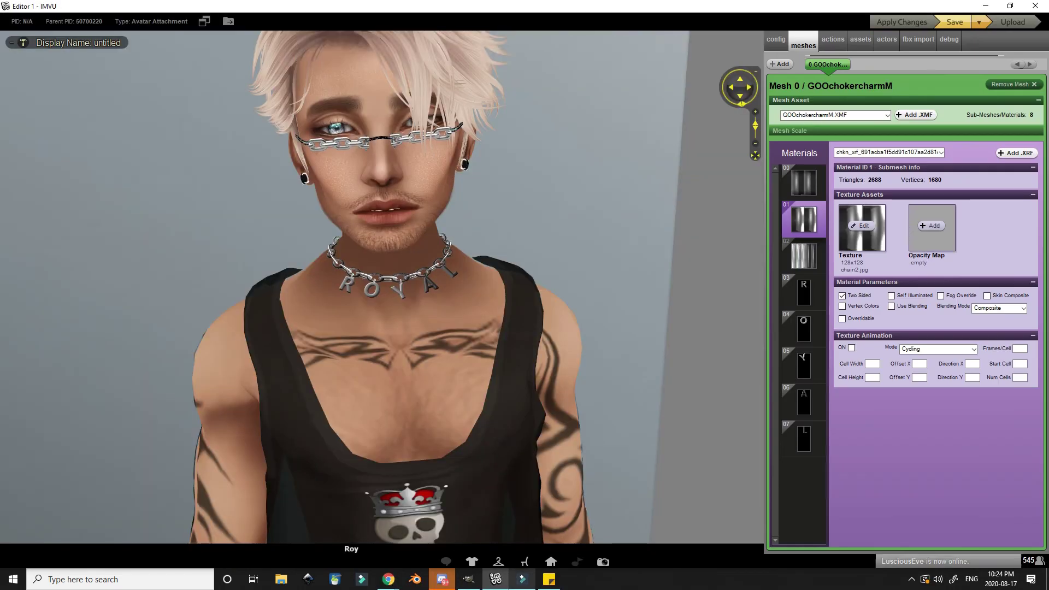
key(alt+Tab)
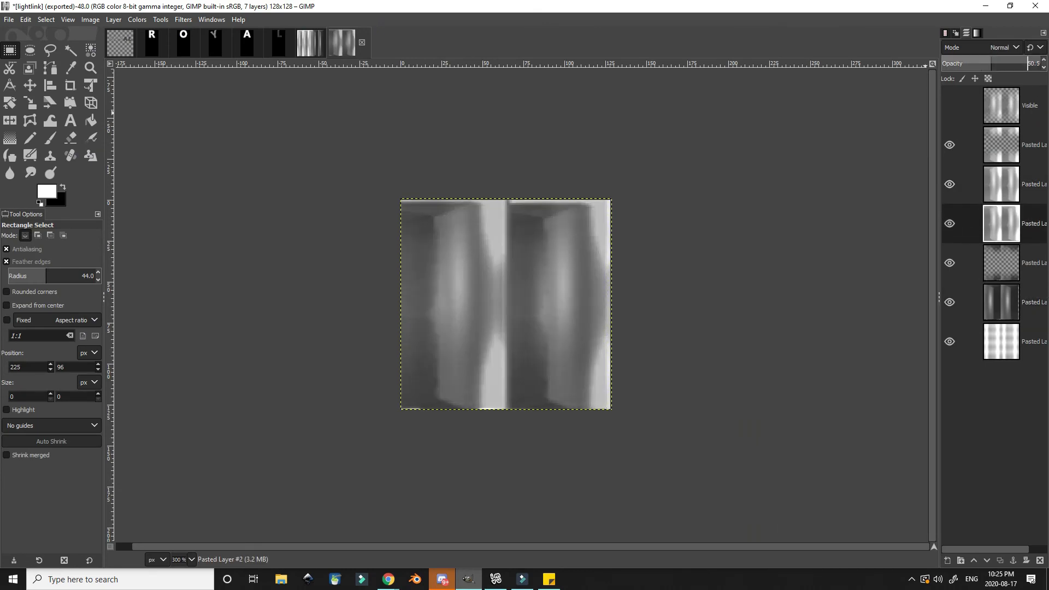
key(alt+Tab)
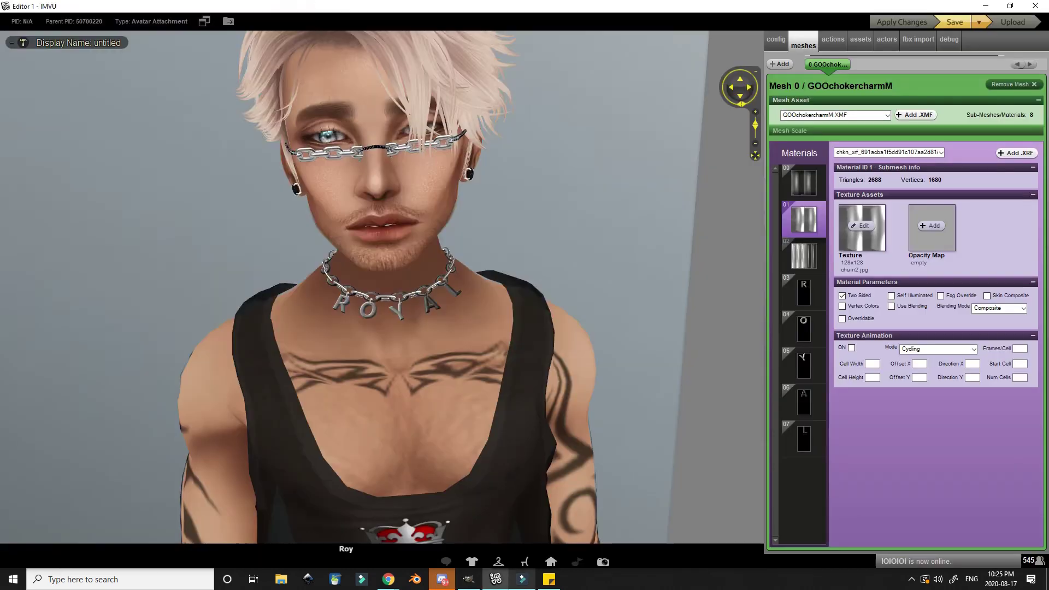
Select the light strips of the charmlinks image with a feathered rectangle about 178 × 191 px and darken them
key(alt+Tab)
click(46, 20)
click(50, 44)
drag(171, 80, 558, 494)
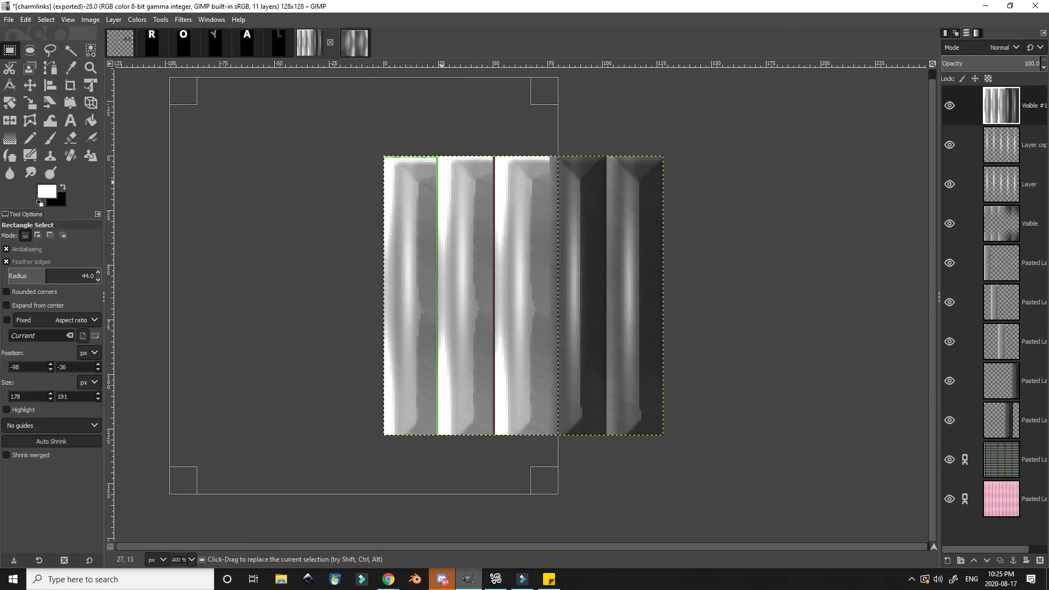
click(137, 19)
click(164, 105)
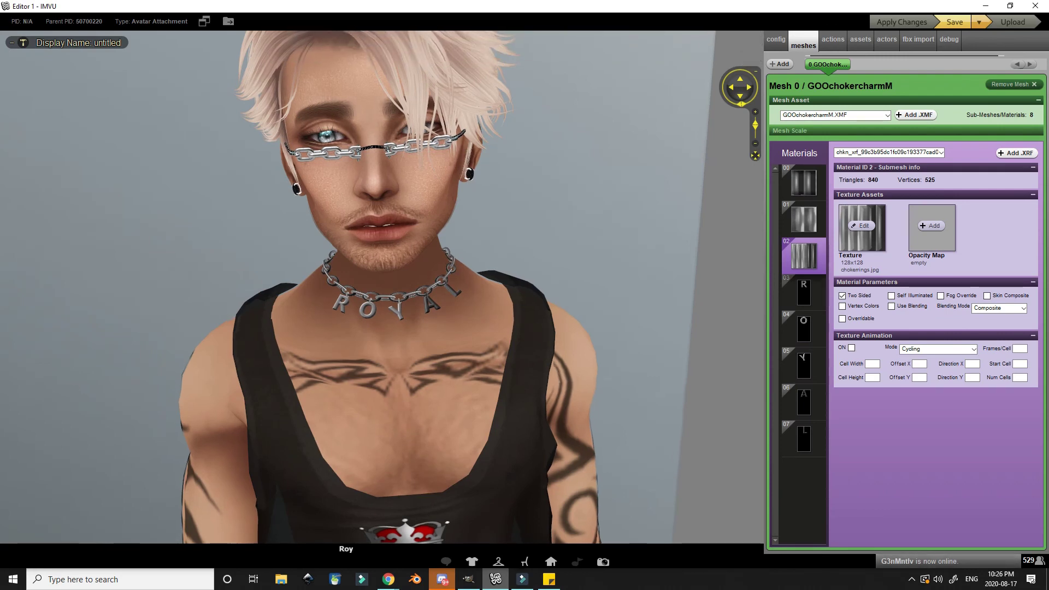
Open the furniture tools in the IMVU editor and move the avatar's standing spot relative to the grey backdrop
drag(382, 287, 317, 287)
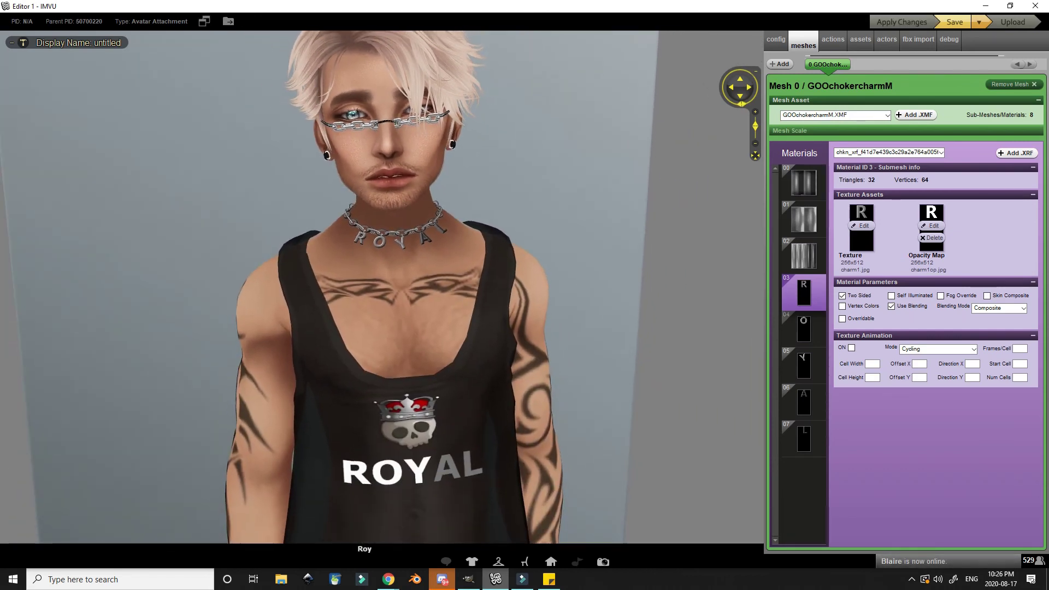
key(ctrl+f)
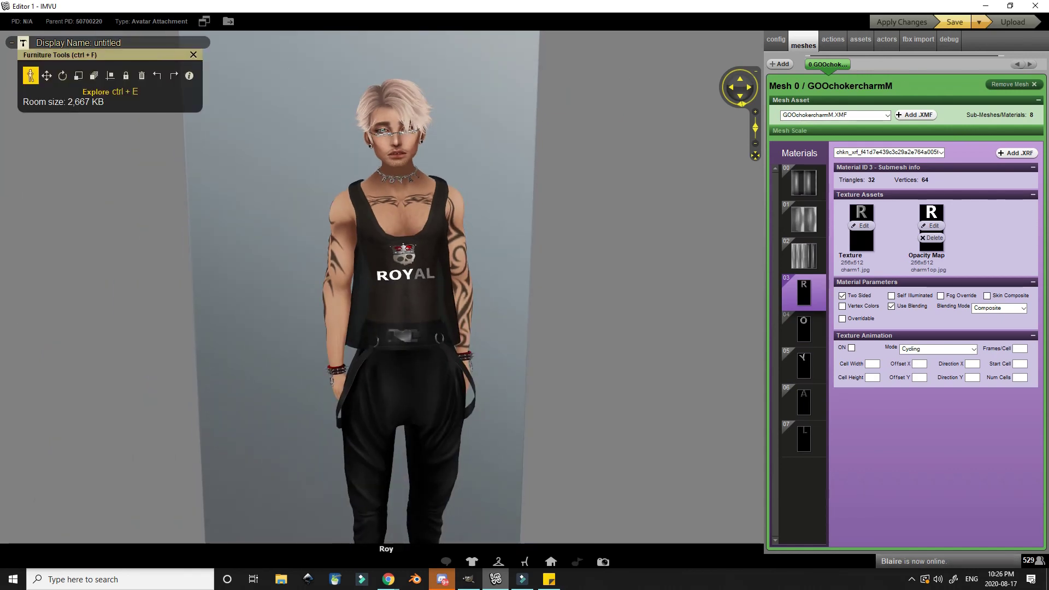
drag(328, 284, 465, 284)
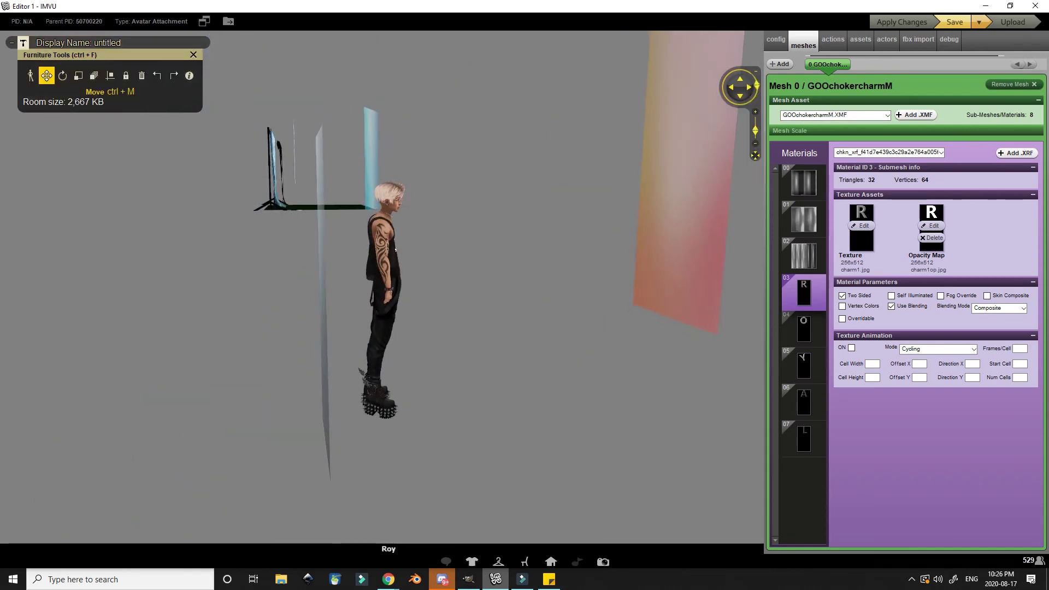
drag(380, 398, 378, 398)
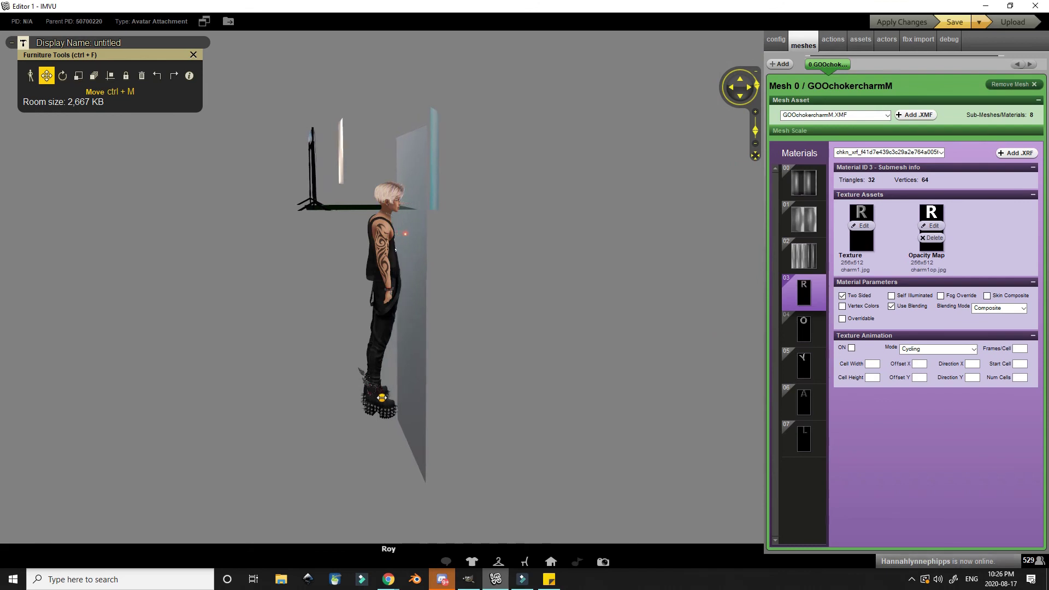
mouse_move(464, 306)
mouse_down()
mouse_move(383, 284)
mouse_move(328, 246)
mouse_move(351, 245)
mouse_move(469, 306)
mouse_up()
key(Right)
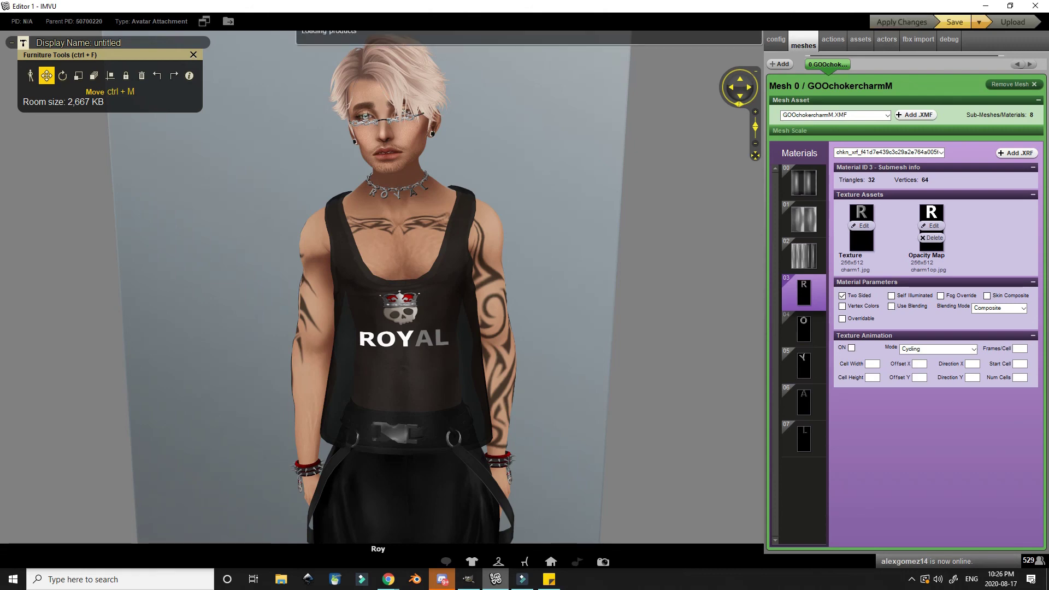
Examine the ROYAL choker and the avatar's position against the backdrop from the front and the side
scroll(383, 287, down, 1)
scroll(383, 287, up, 4)
scroll(481, 287, down, 6)
mouse_move(382, 287)
mouse_down()
mouse_move(481, 287)
mouse_move(396, 287)
mouse_move(437, 287)
mouse_up()
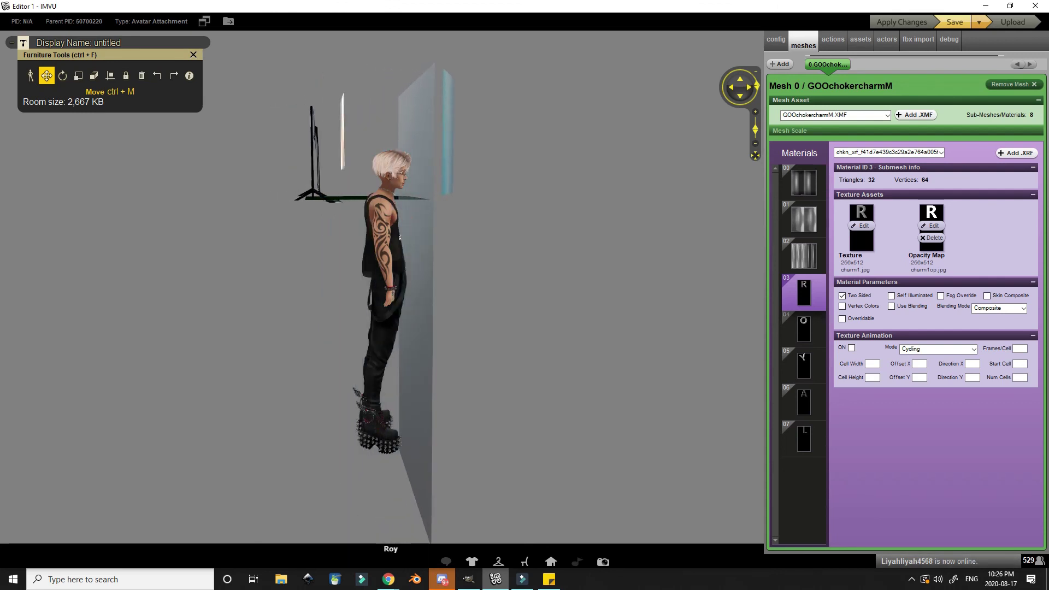
scroll(383, 287, up, 4)
mouse_move(437, 287)
mouse_down()
mouse_move(339, 287)
mouse_move(480, 287)
mouse_move(382, 287)
mouse_move(410, 281)
mouse_up()
scroll(383, 287, down, 5)
scroll(383, 287, up, 5)
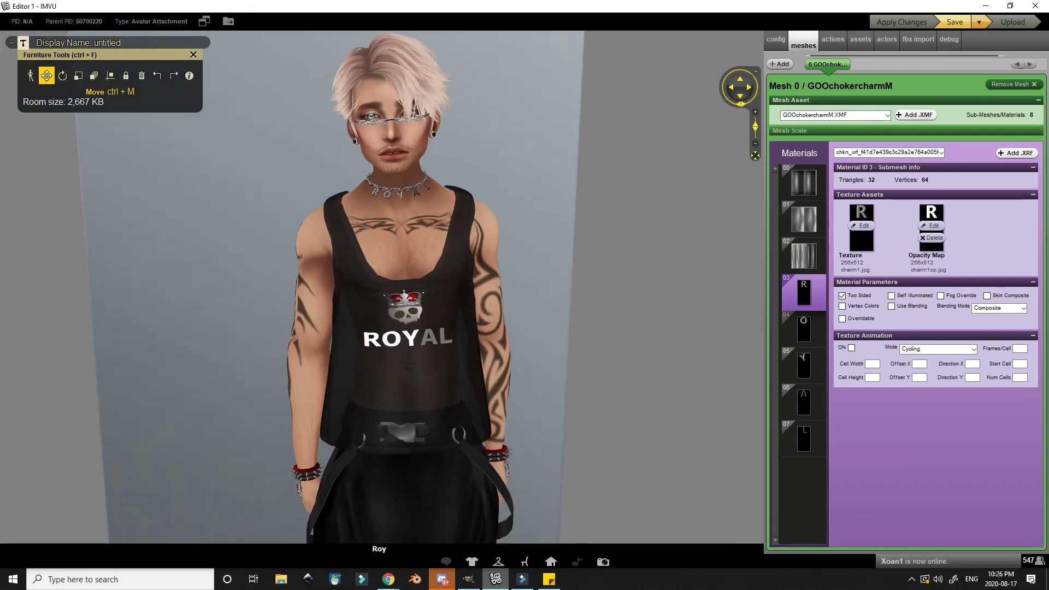